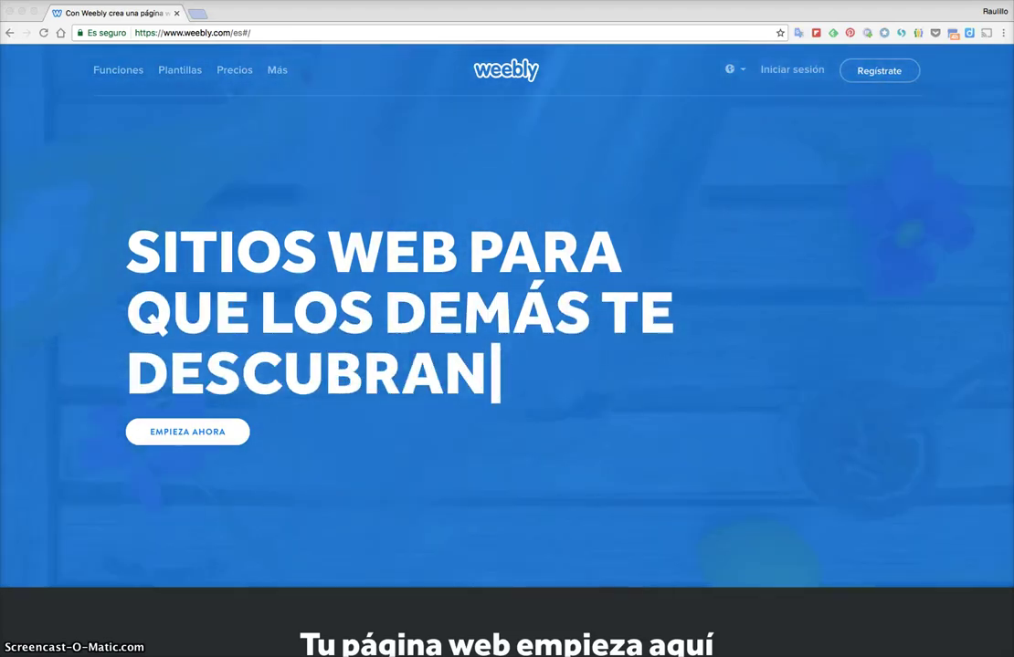
pyautogui.click(875, 72)
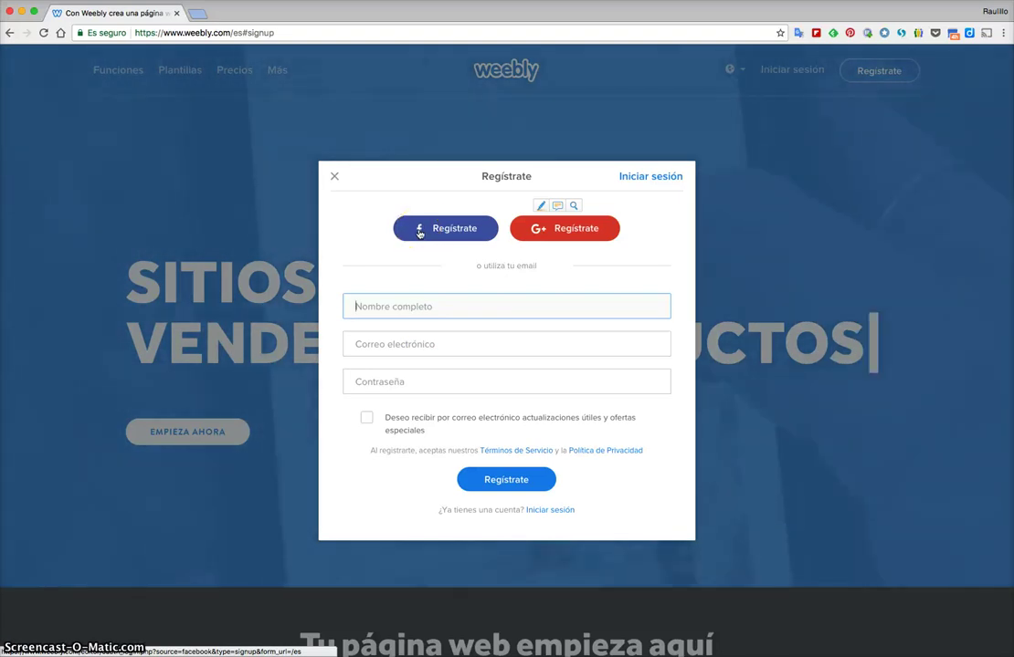
pyautogui.click(475, 239)
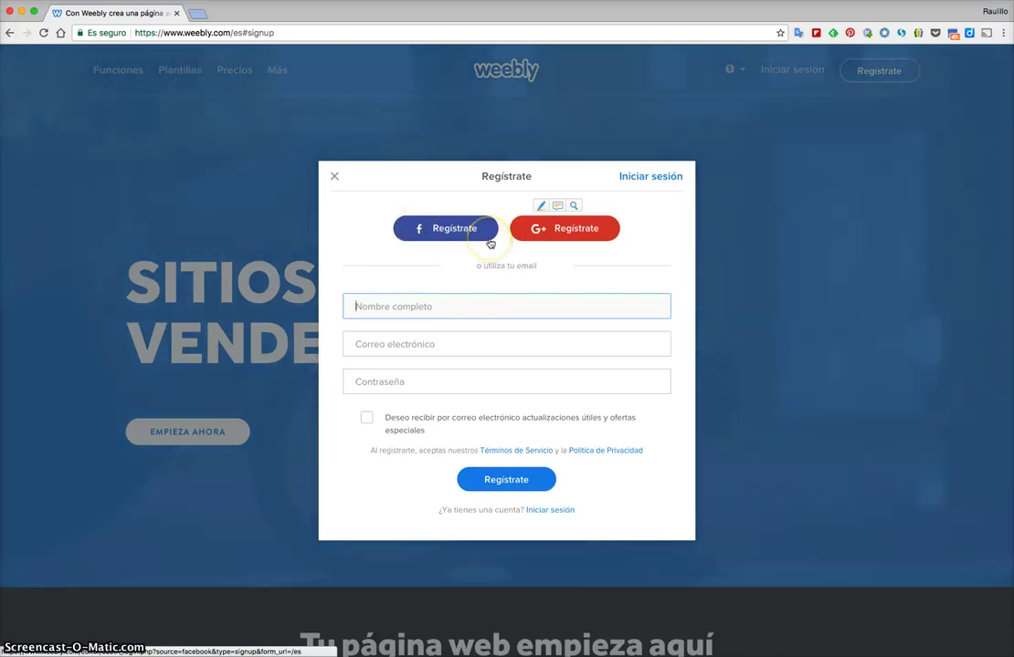
pyautogui.click(540, 239)
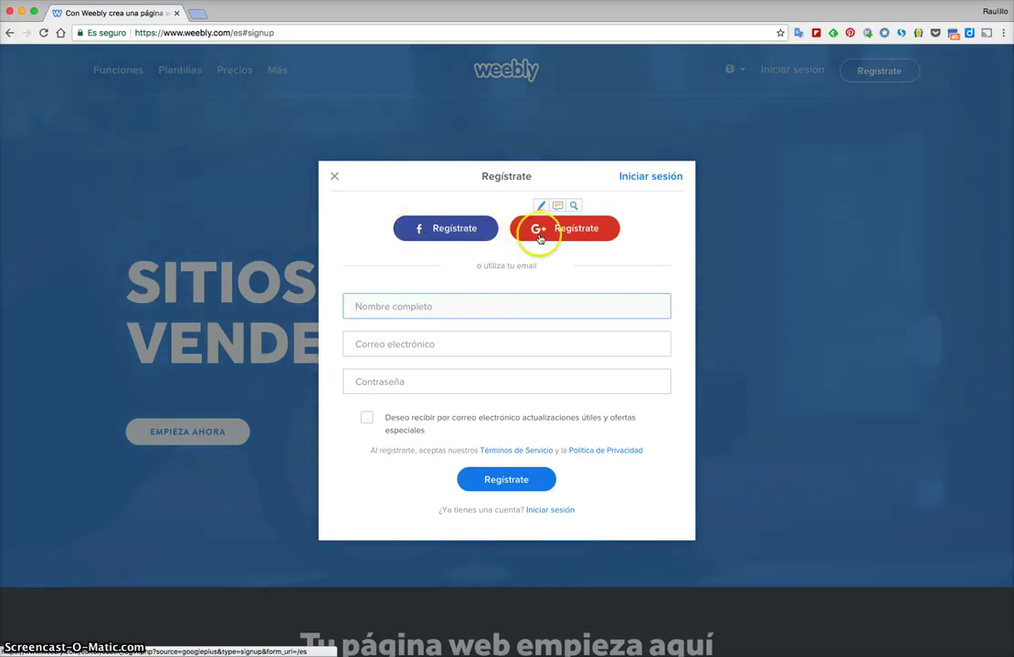
pyautogui.click(335, 177)
# Step: Log in with the existing Google account and start creating a new website
pyautogui.click(794, 71)
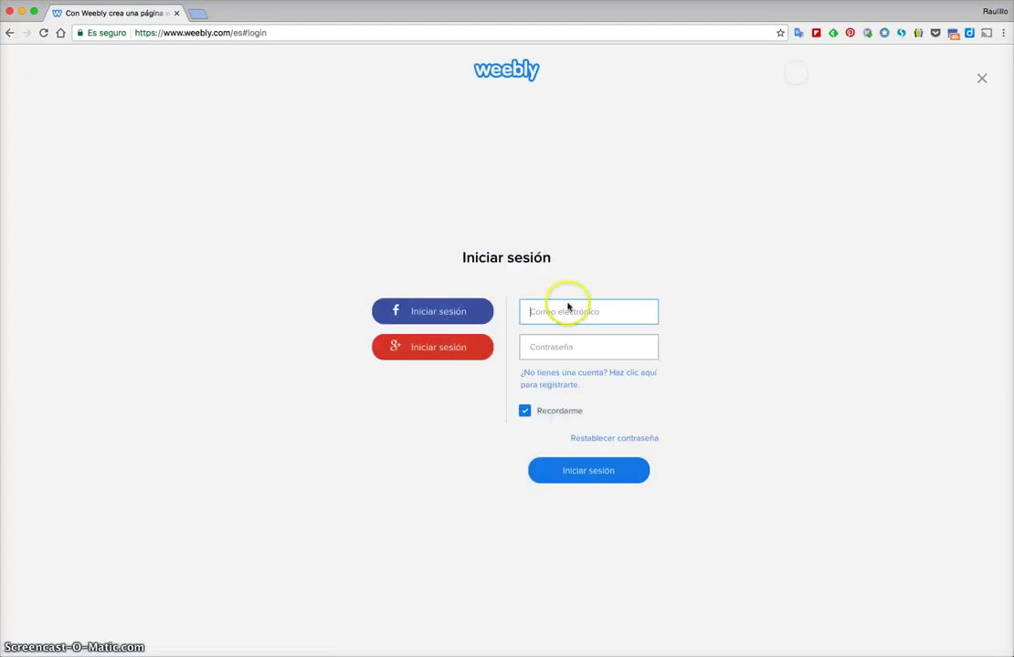
pyautogui.click(459, 349)
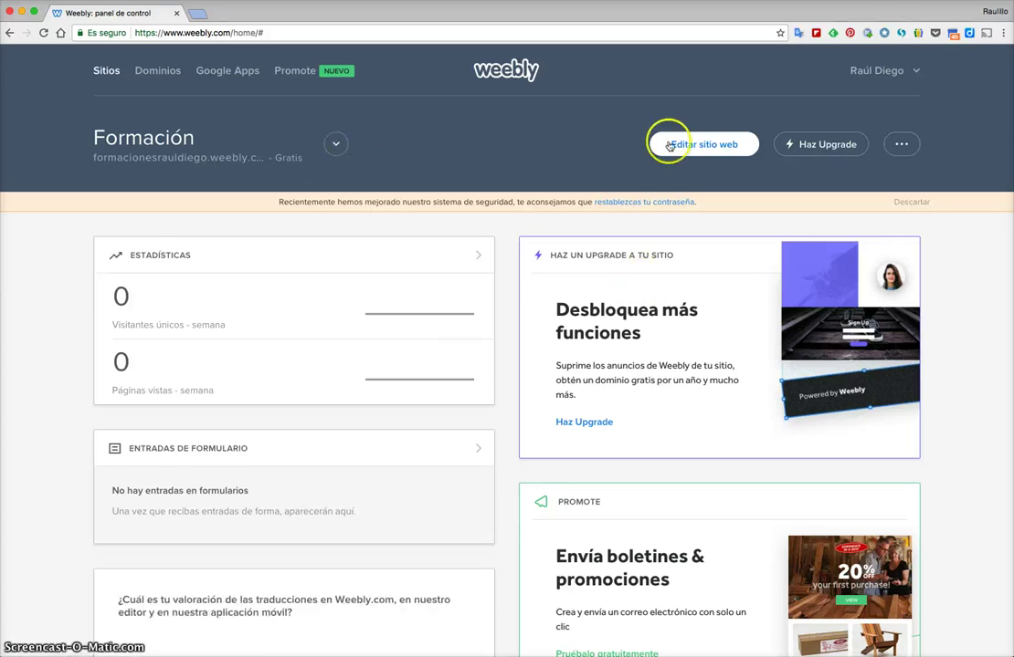
pyautogui.click(334, 145)
pyautogui.click(195, 219)
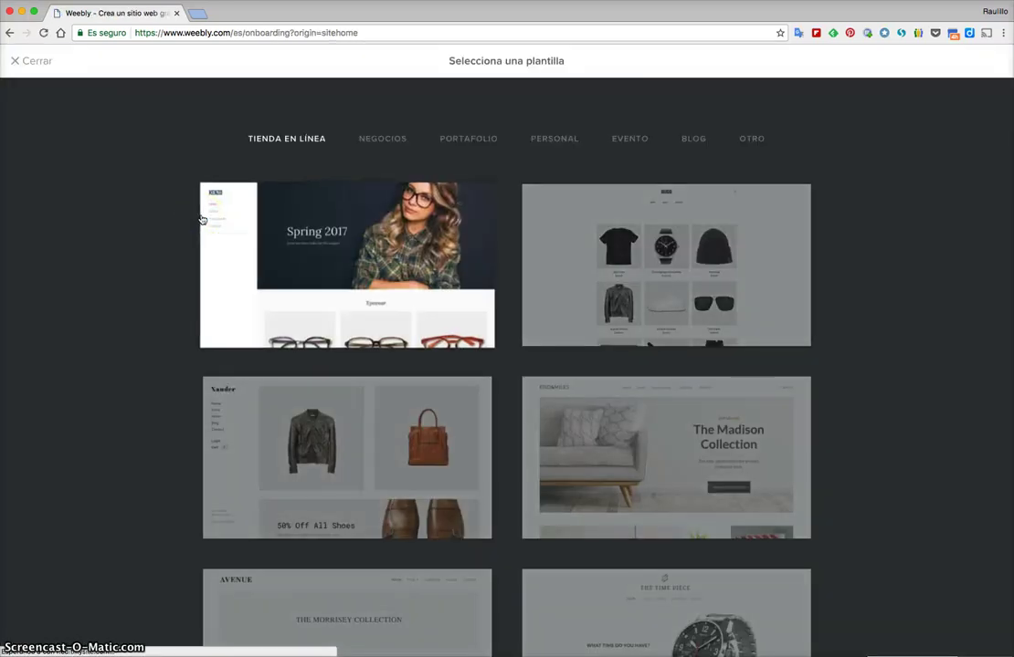
pyautogui.click(210, 217)
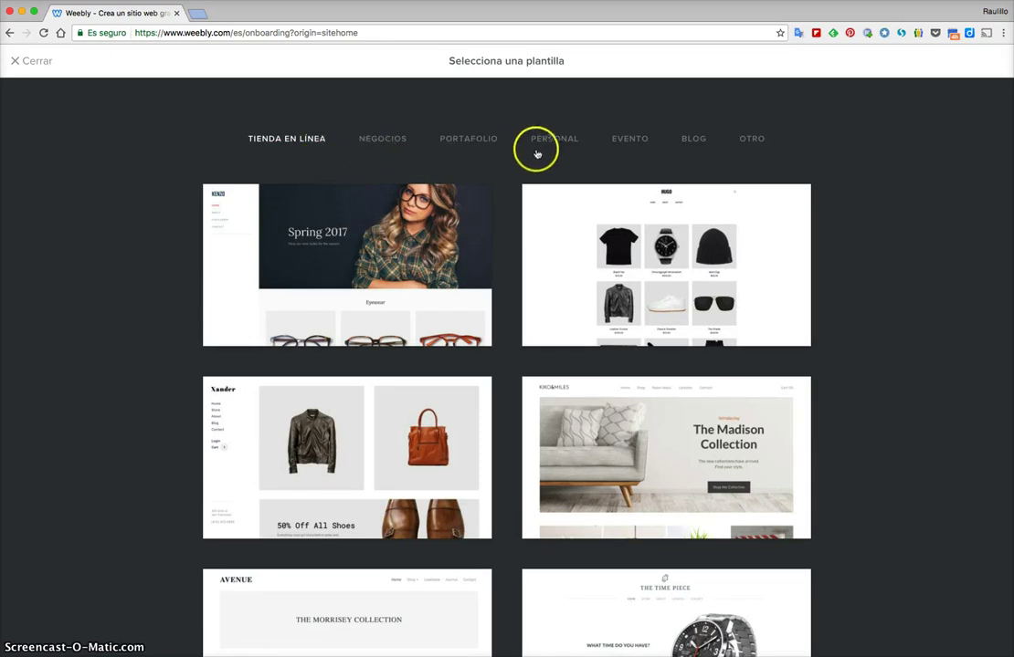
# Step: Choose the creative director template with the blue ink cloud from the Portafolio category and start editing it
pyautogui.click(480, 139)
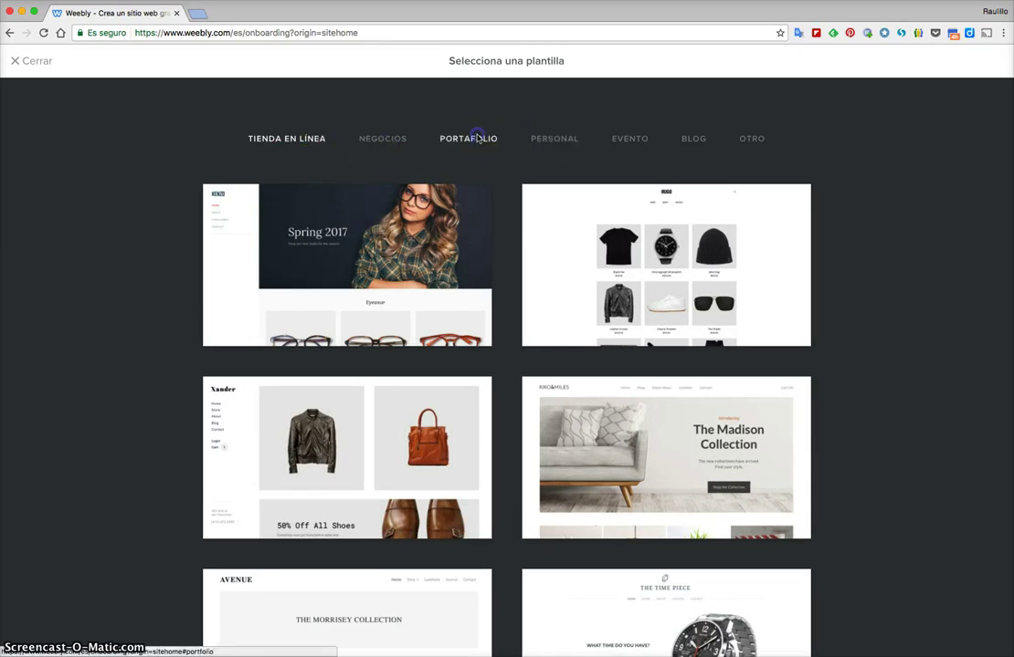
pyautogui.scroll(-5, 498, 219)
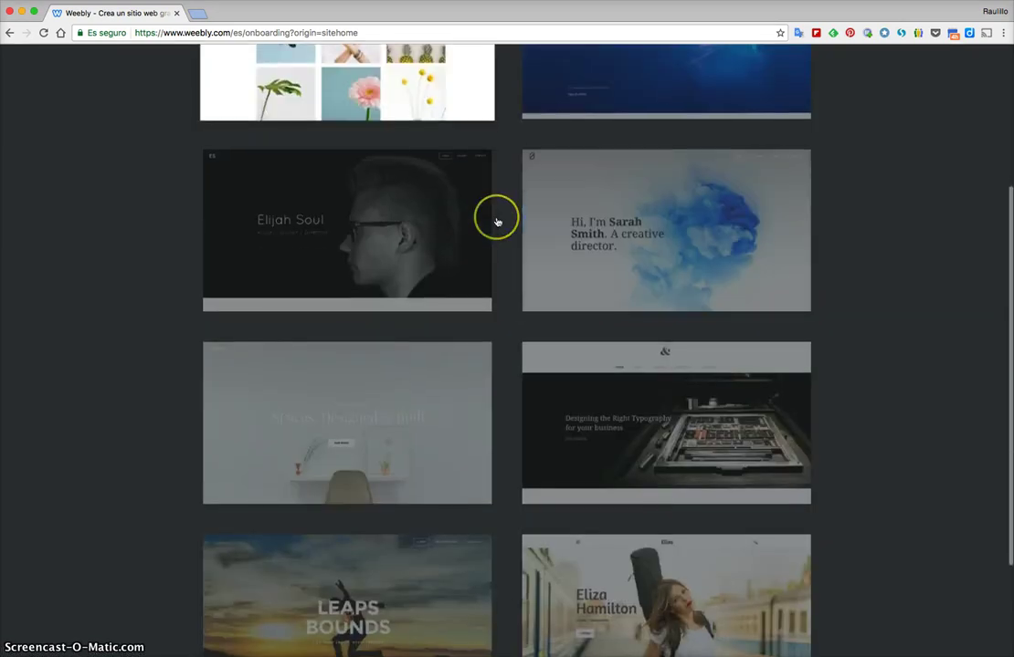
pyautogui.click(528, 190)
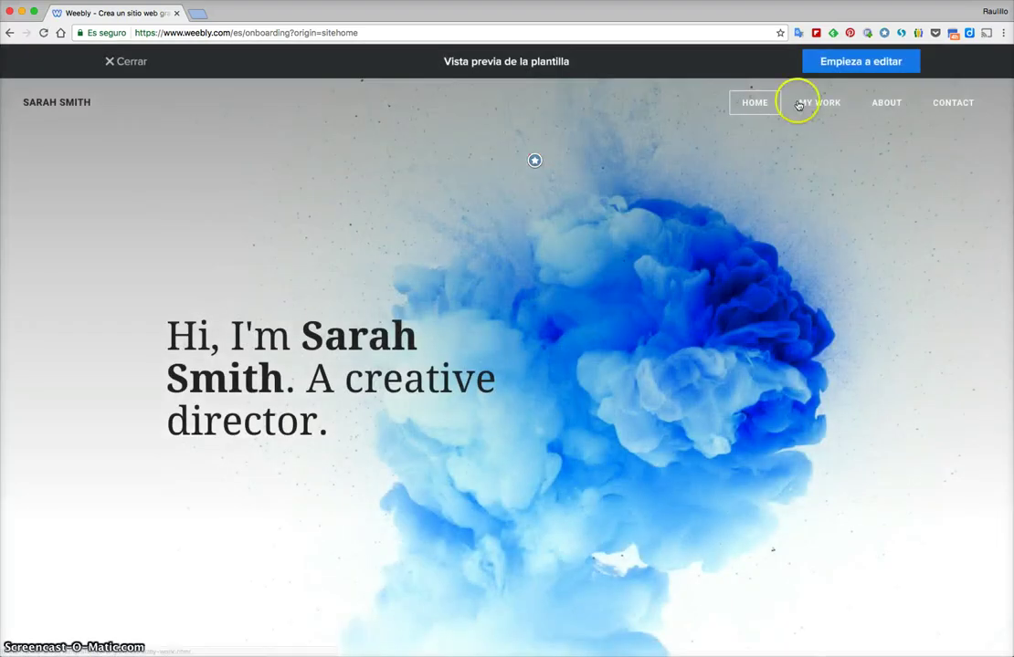
pyautogui.click(869, 64)
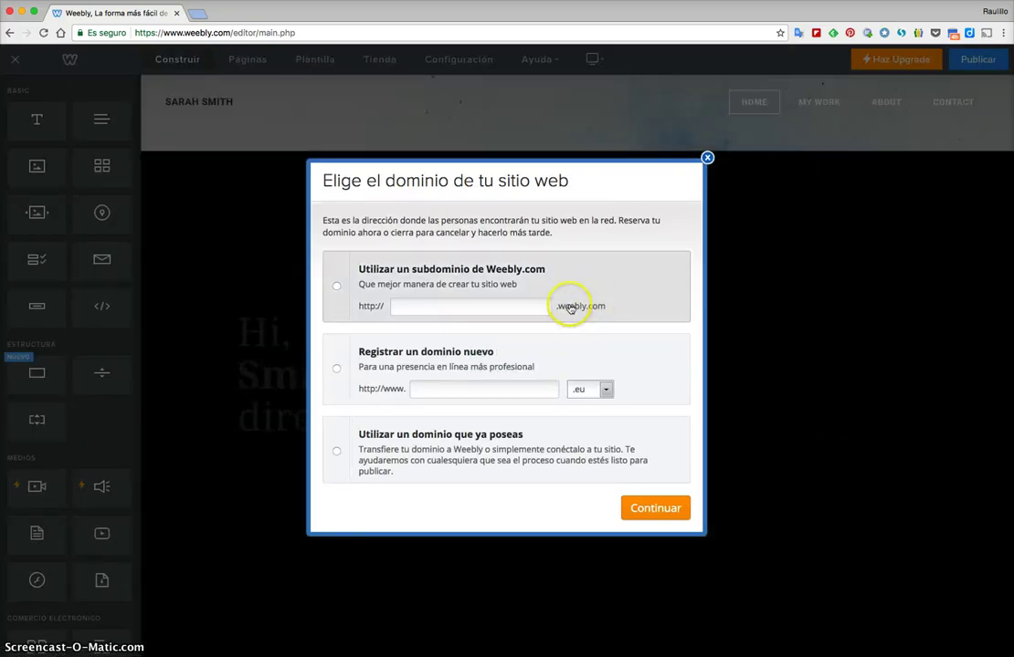
# Step: Choose a Weebly.com subdomain for the site and enter "cursotutores" followed by the site owner's name
pyautogui.click(523, 305)
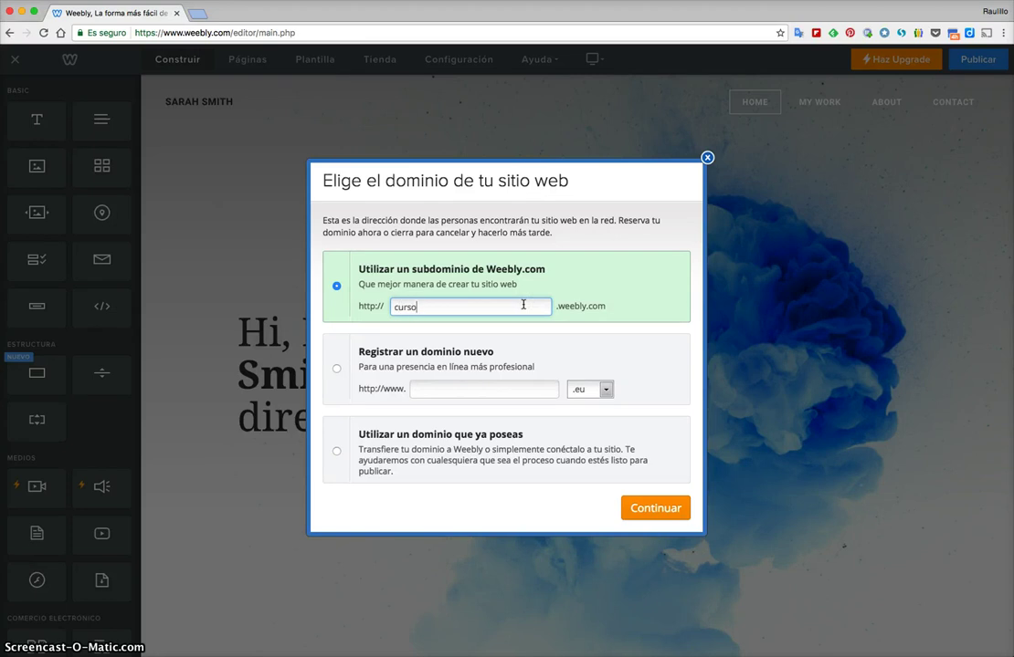
pyautogui.write('cursotur')
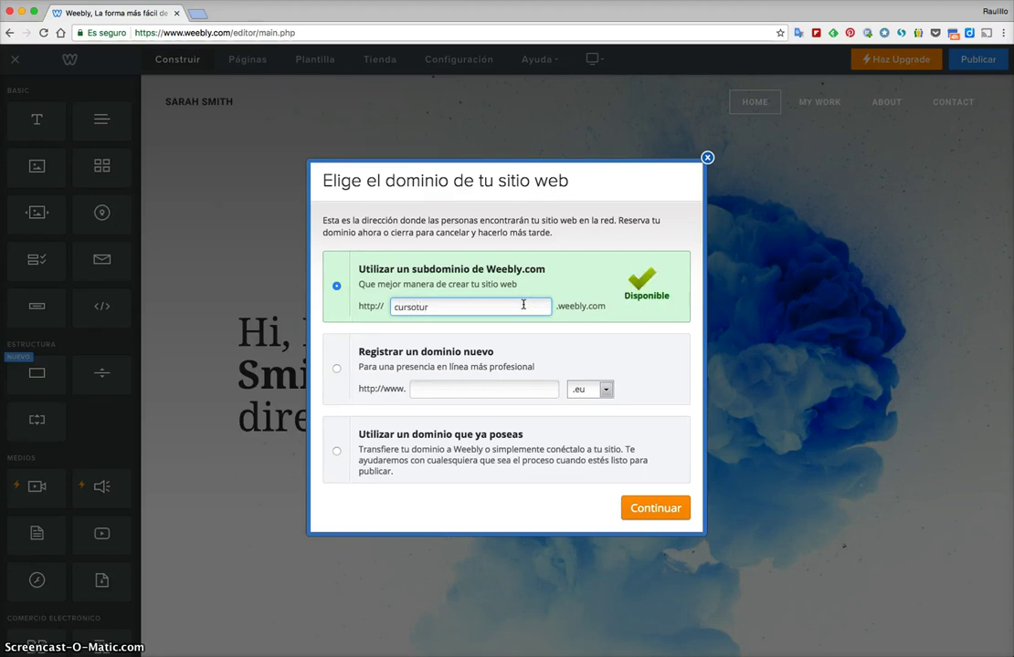
pyautogui.press('BackSpace')
pyautogui.write('toresrauldiego')
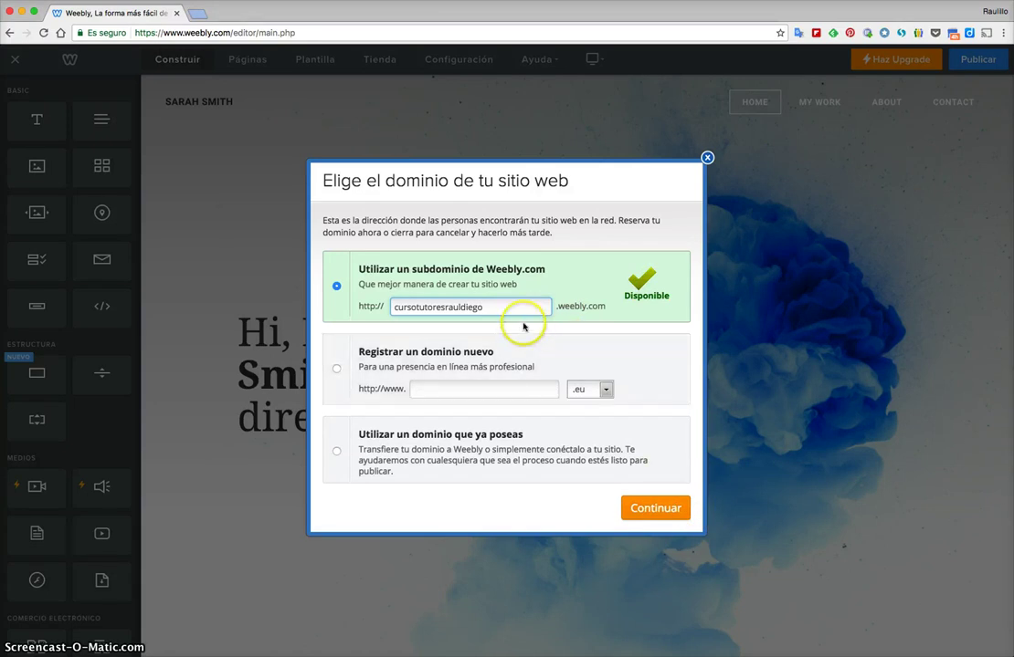
pyautogui.click(486, 308)
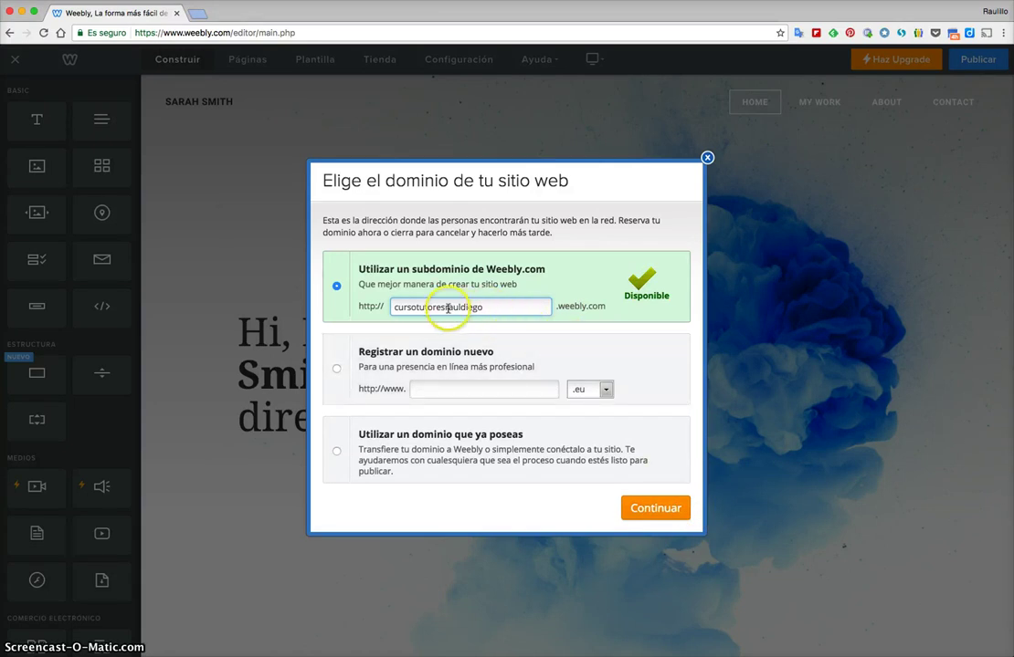
pyautogui.moveTo(416, 307); pyautogui.dragTo(426, 308)
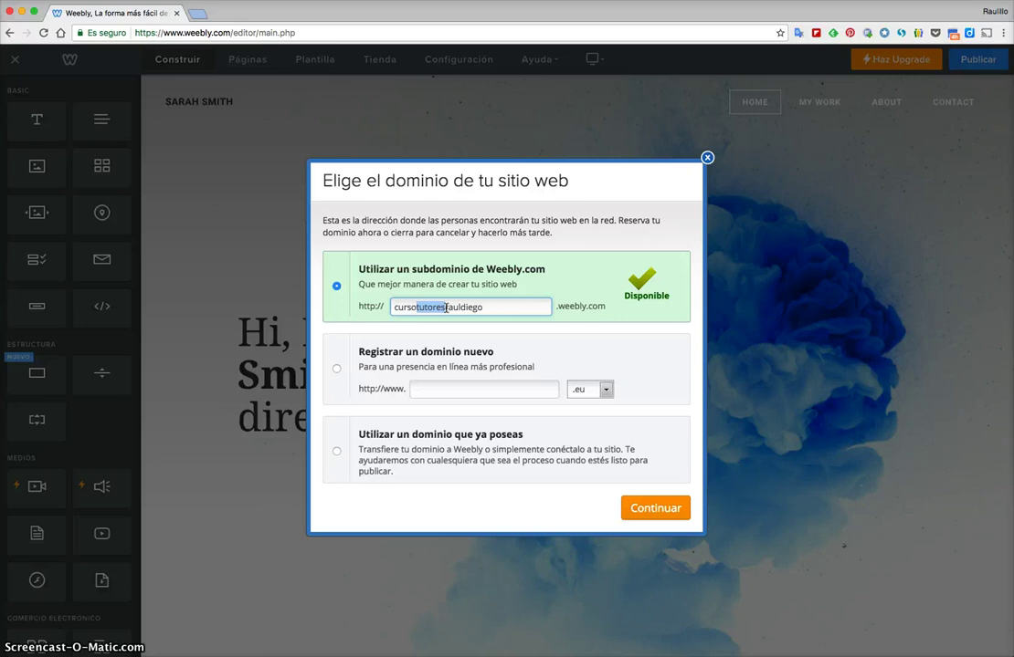
# Step: Replace "curso" with "portfolio" at the start of the subdomain and remove "res" from "tutores"
pyautogui.click(416, 308)
pyautogui.press('BackSpace')
pyautogui.press('BackSpace')
pyautogui.press('BackSpace')
pyautogui.press('BackSpace')
pyautogui.press('BackSpace')
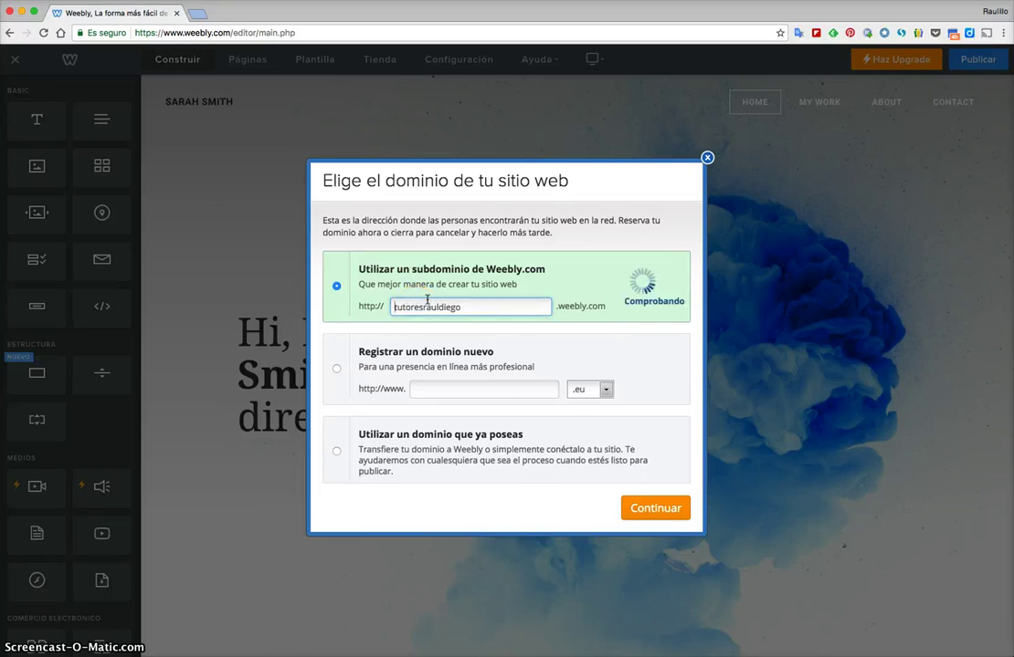
pyautogui.write('port')
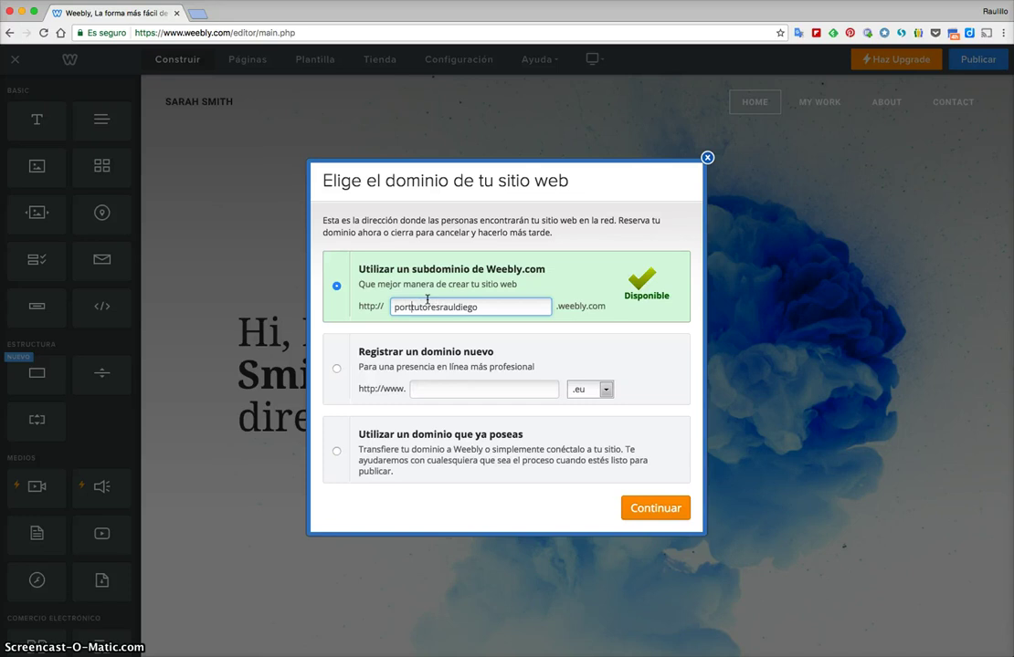
pyautogui.write('folio')
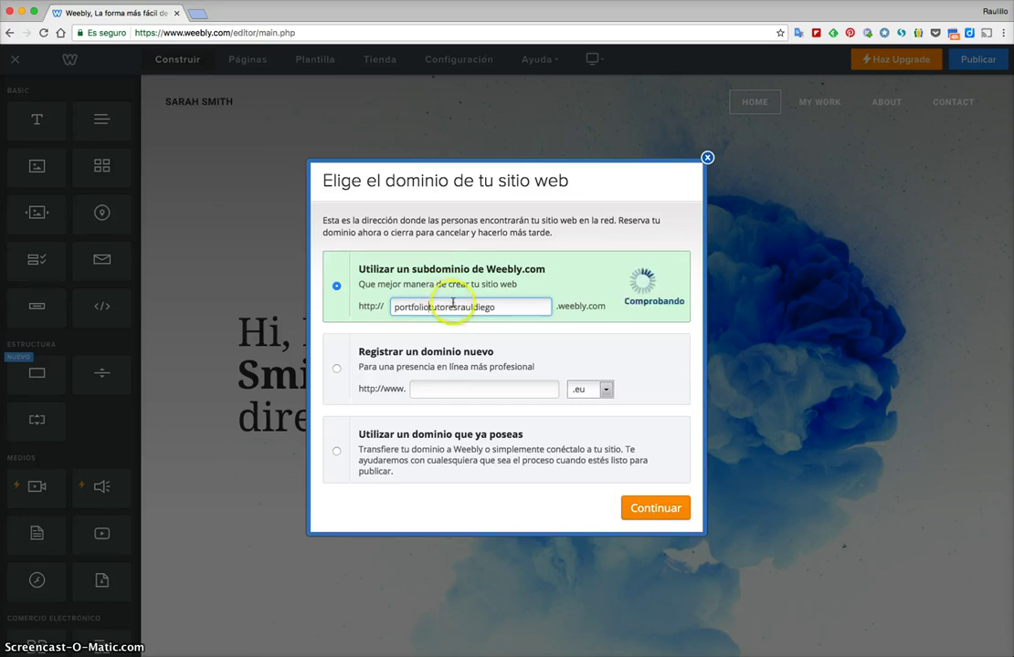
pyautogui.press('BackSpace')
pyautogui.press('BackSpace')
pyautogui.press('BackSpace')
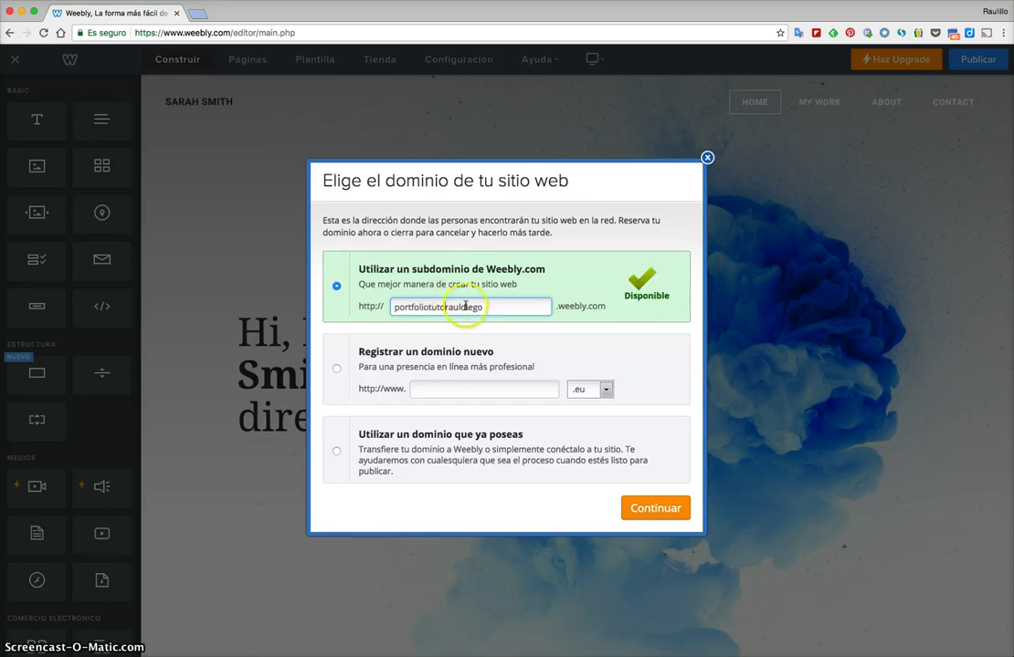
# Step: Complete the subdomain as "portfoliotutor" followed by the site owner's name and confirm the domain choice
pyautogui.moveTo(502, 307); pyautogui.dragTo(454, 307)
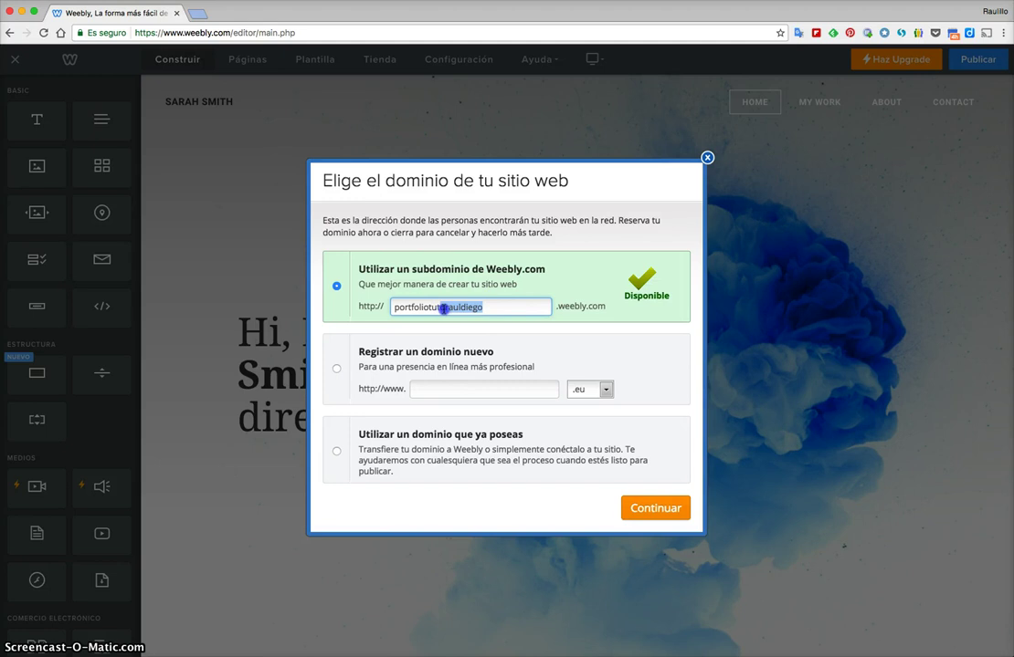
pyautogui.press('BackSpace')
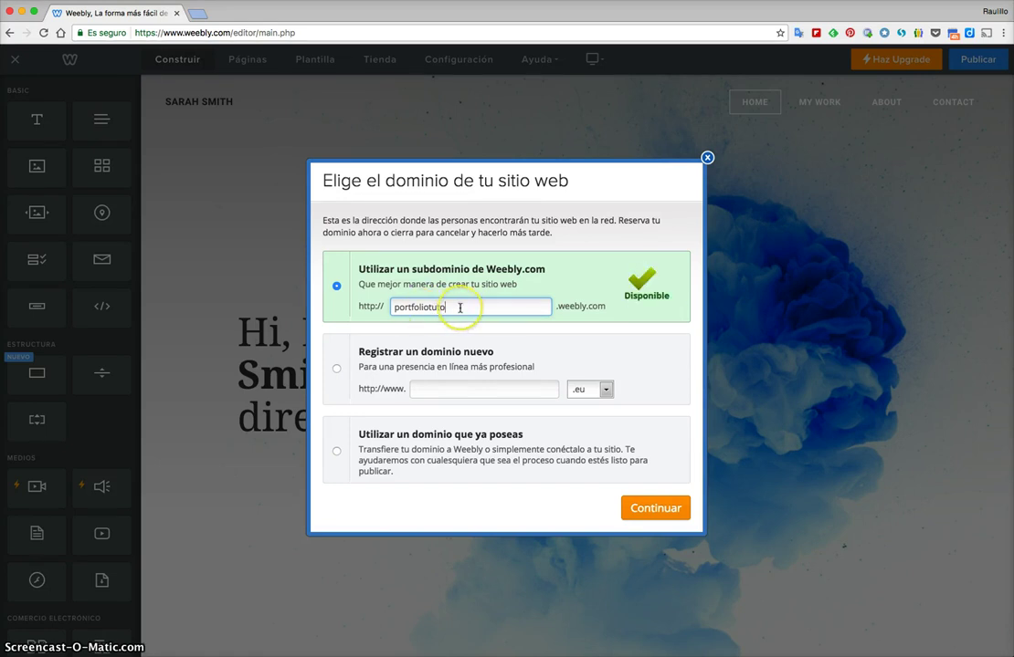
pyautogui.write('or')
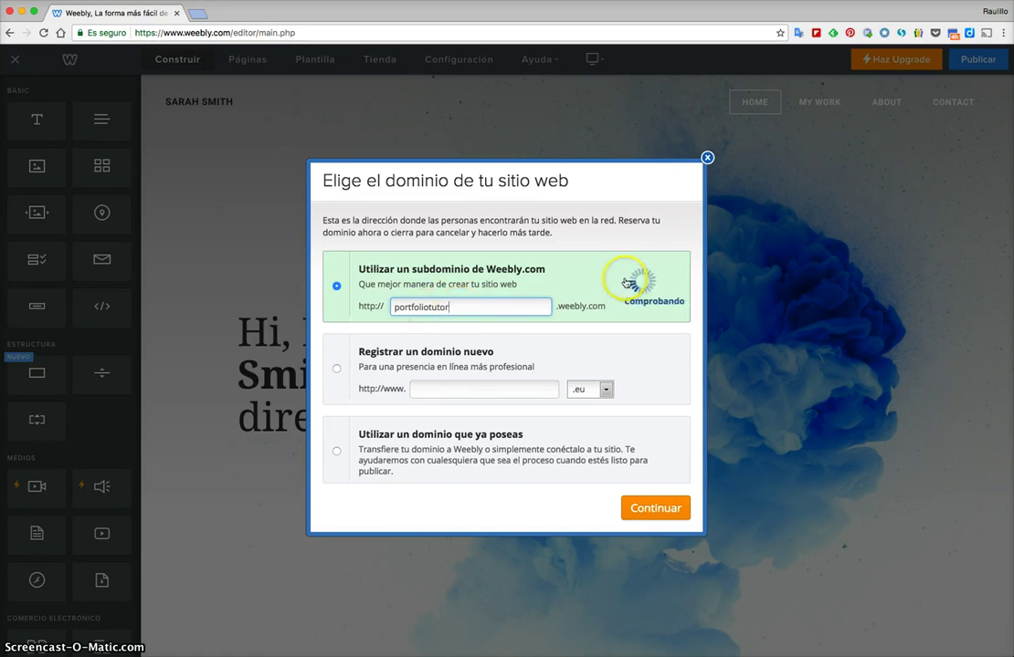
pyautogui.write('ra')
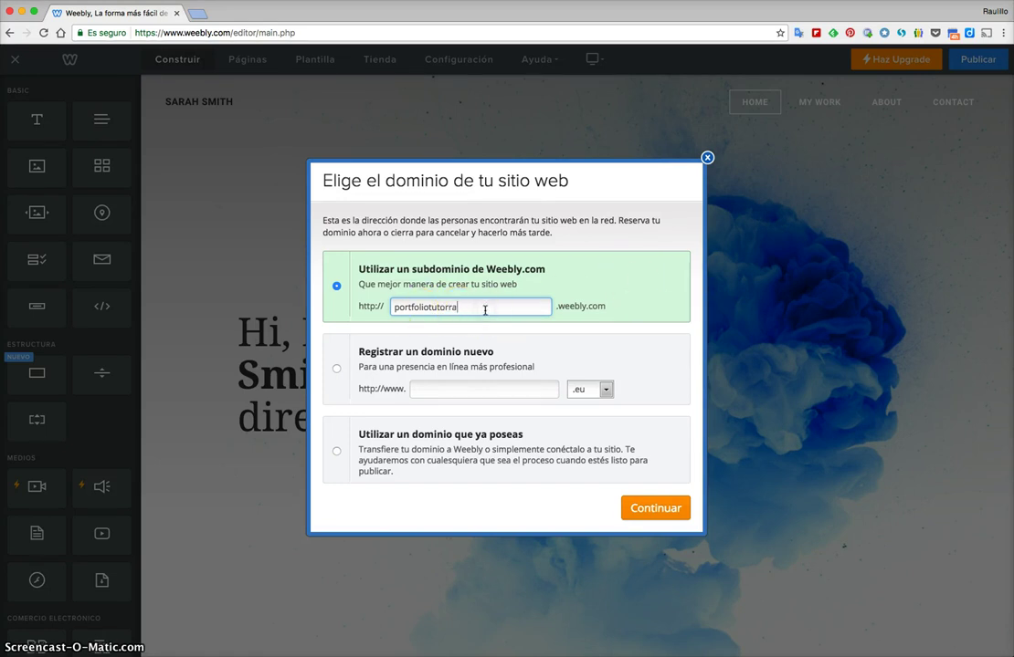
pyautogui.write('uldiego')
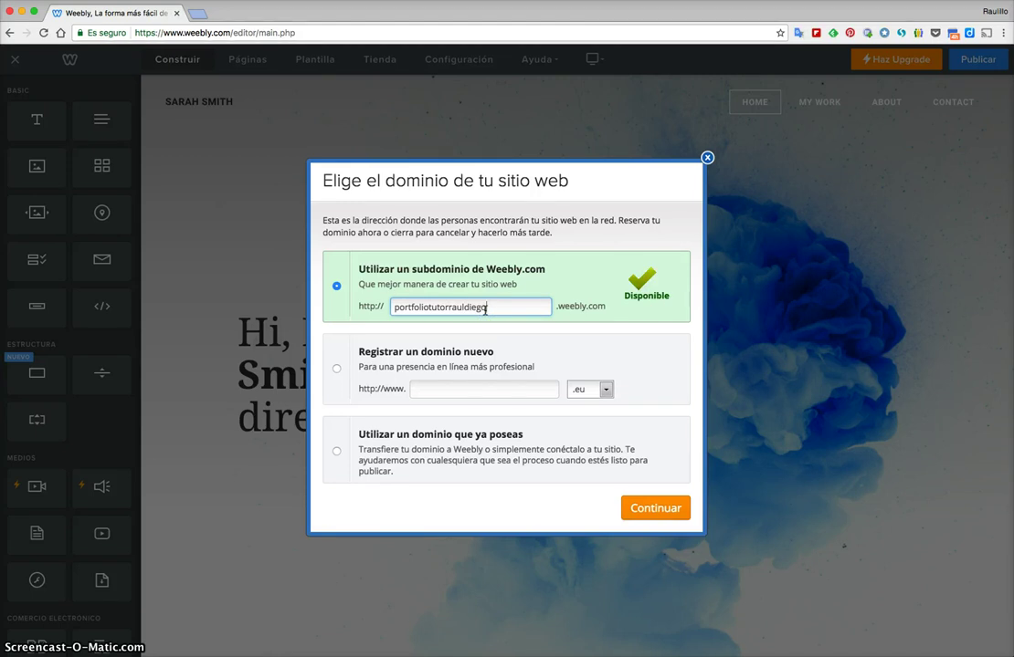
pyautogui.click(657, 508)
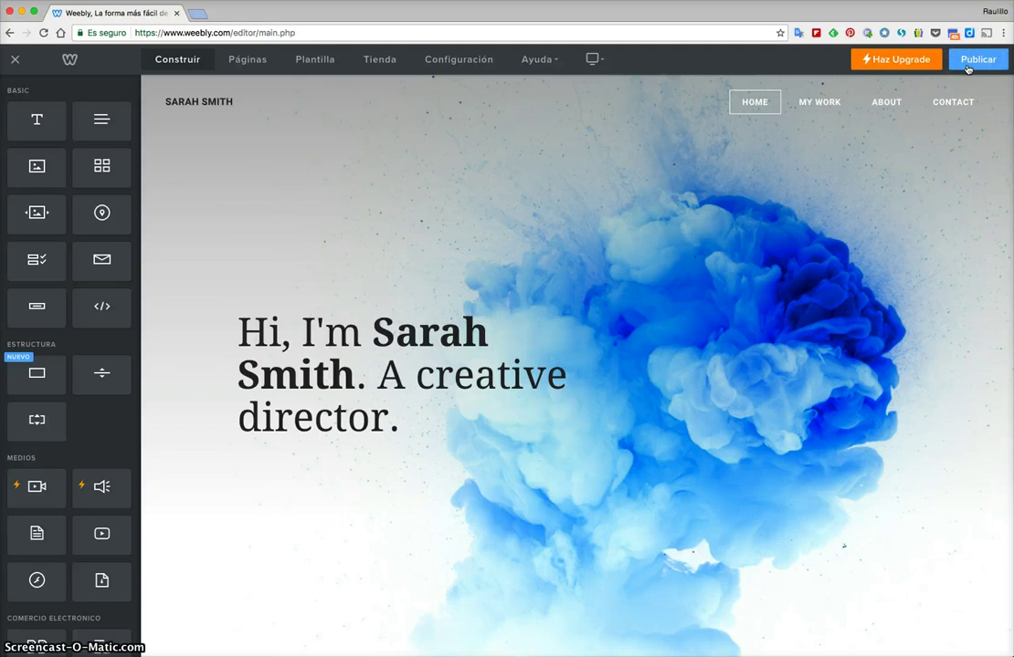
# Step: Look at the template's Contact and About pages in the editor
pyautogui.click(973, 58)
pyautogui.click(950, 108)
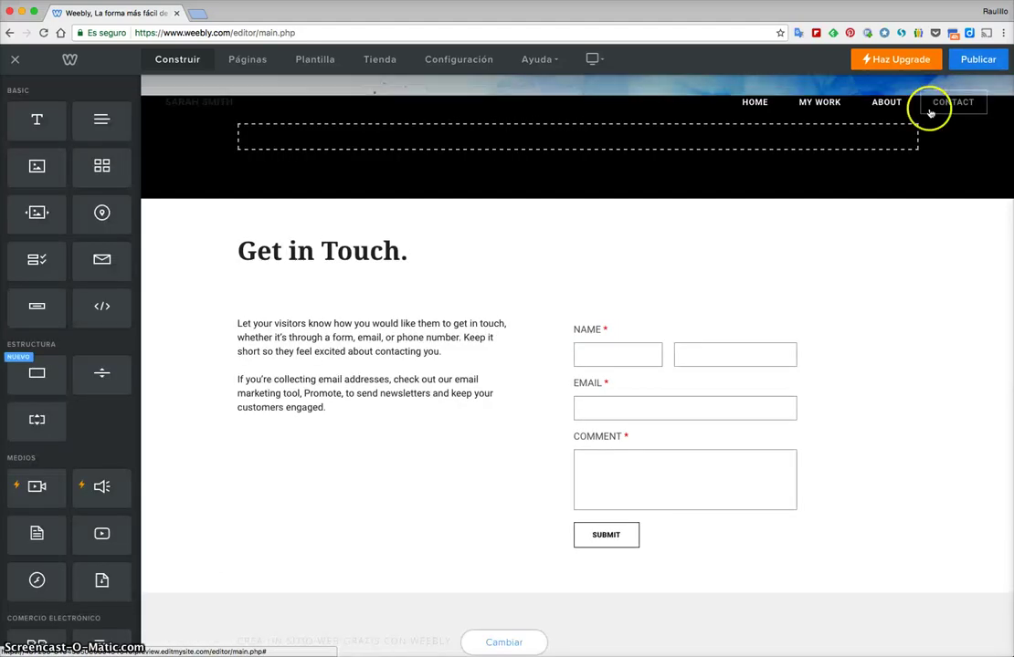
pyautogui.click(890, 106)
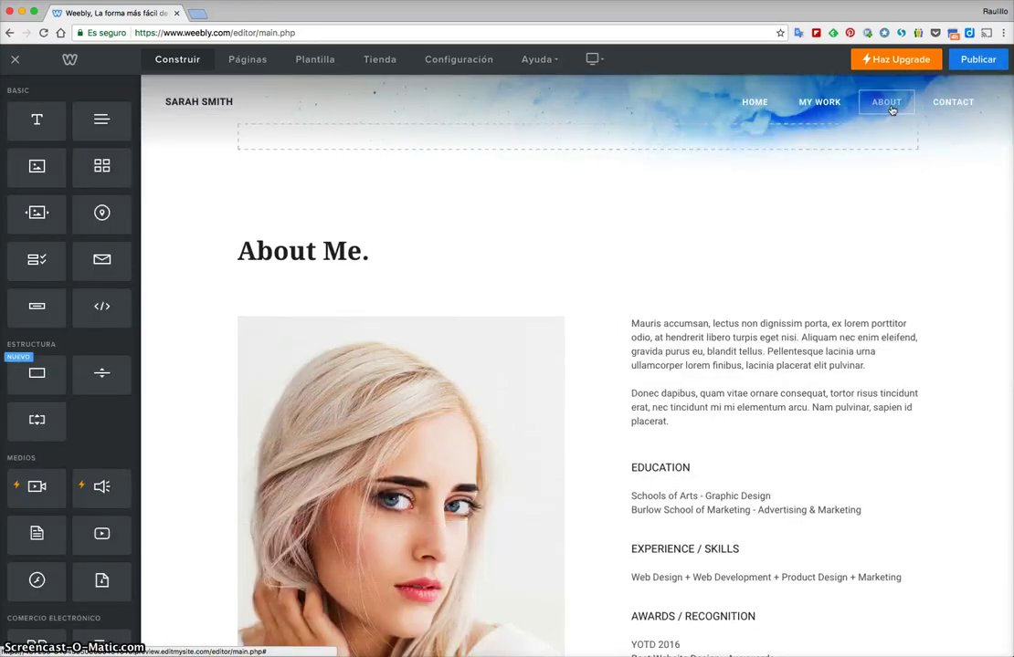
# Step: Preview the About page in the mobile view, looking through its content, and return to the desktop view
pyautogui.click(592, 58)
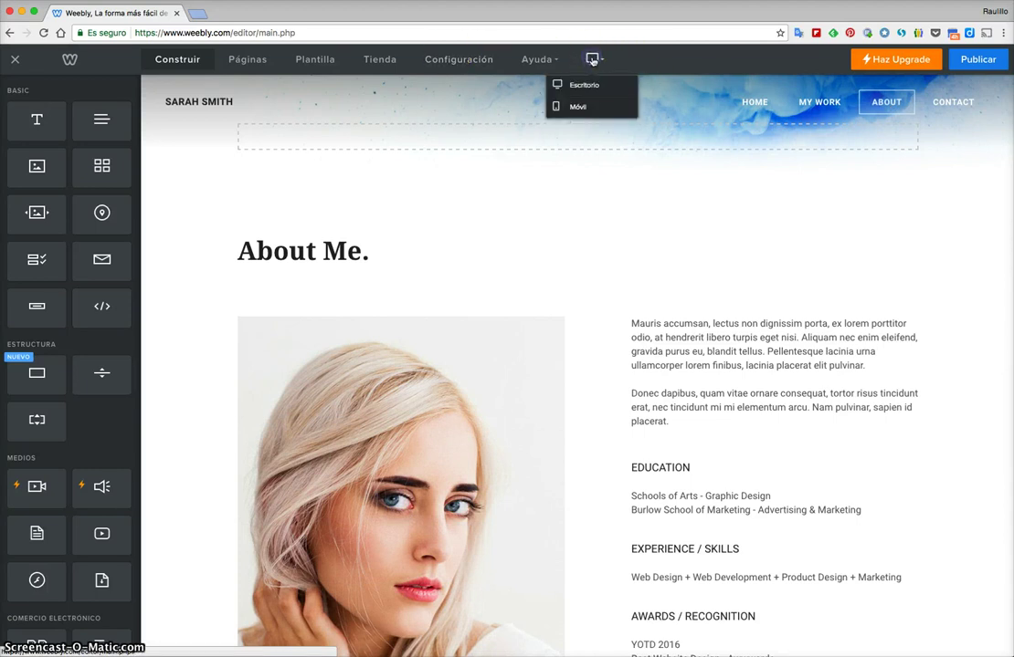
pyautogui.click(577, 107)
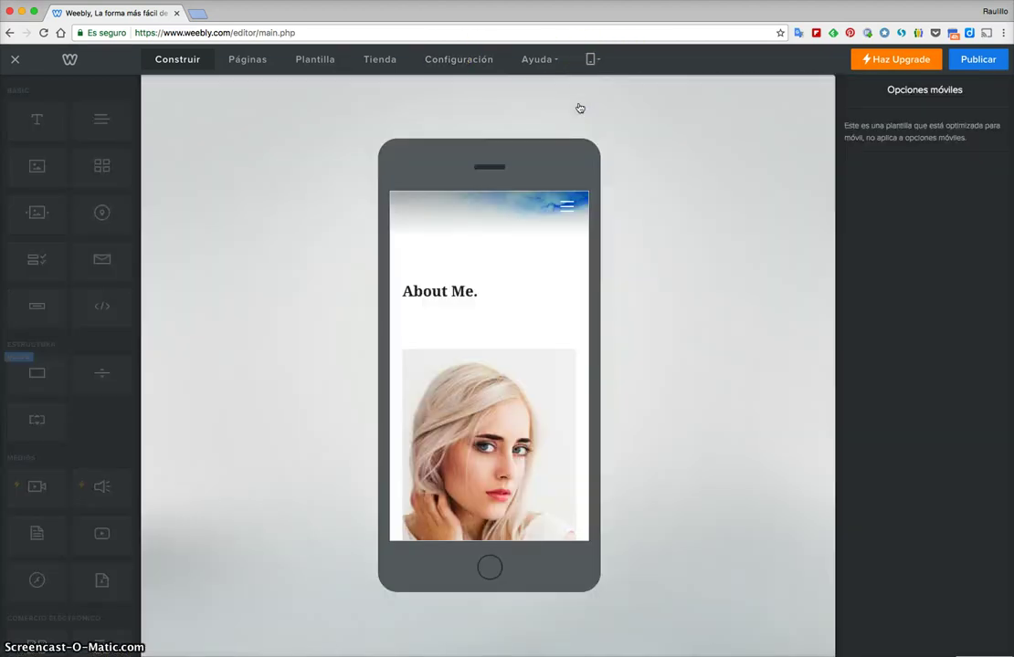
pyautogui.scroll(-15, 556, 220)
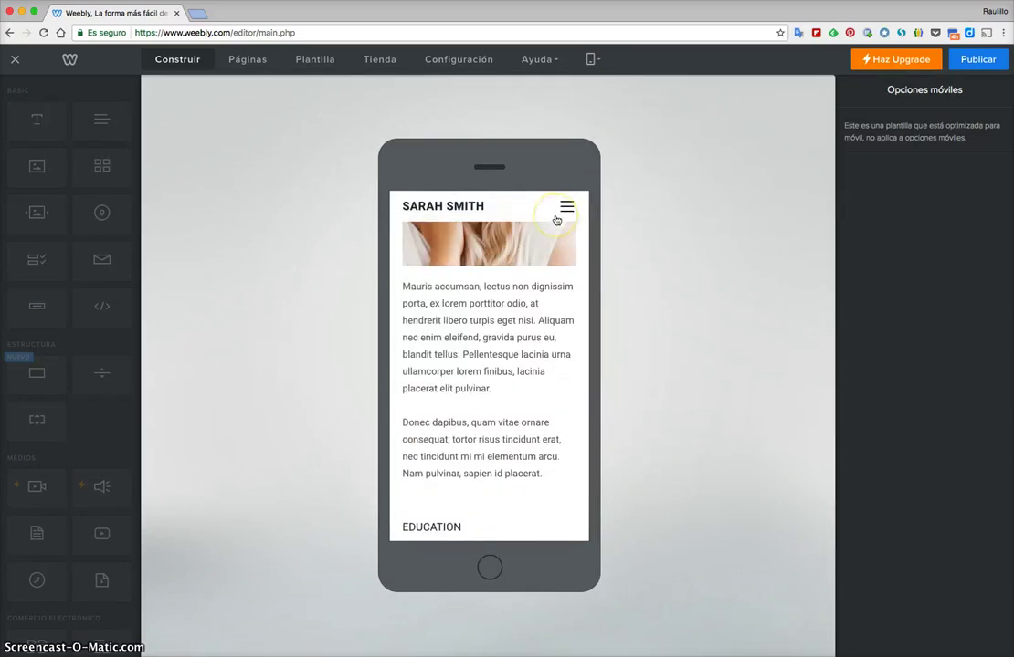
pyautogui.scroll(15, 556, 220)
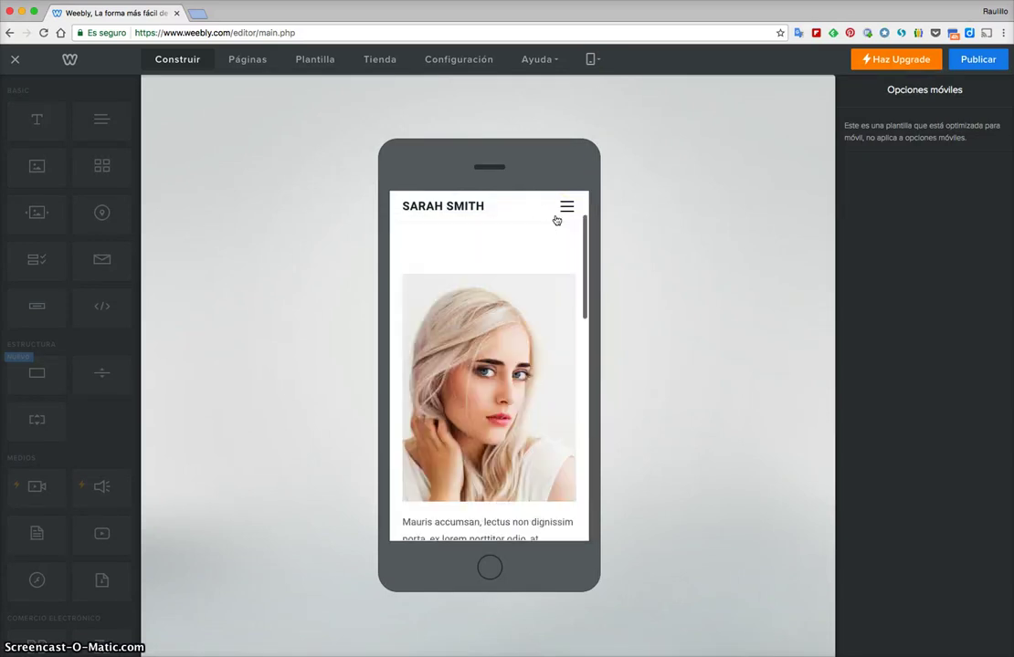
pyautogui.click(590, 59)
pyautogui.click(589, 85)
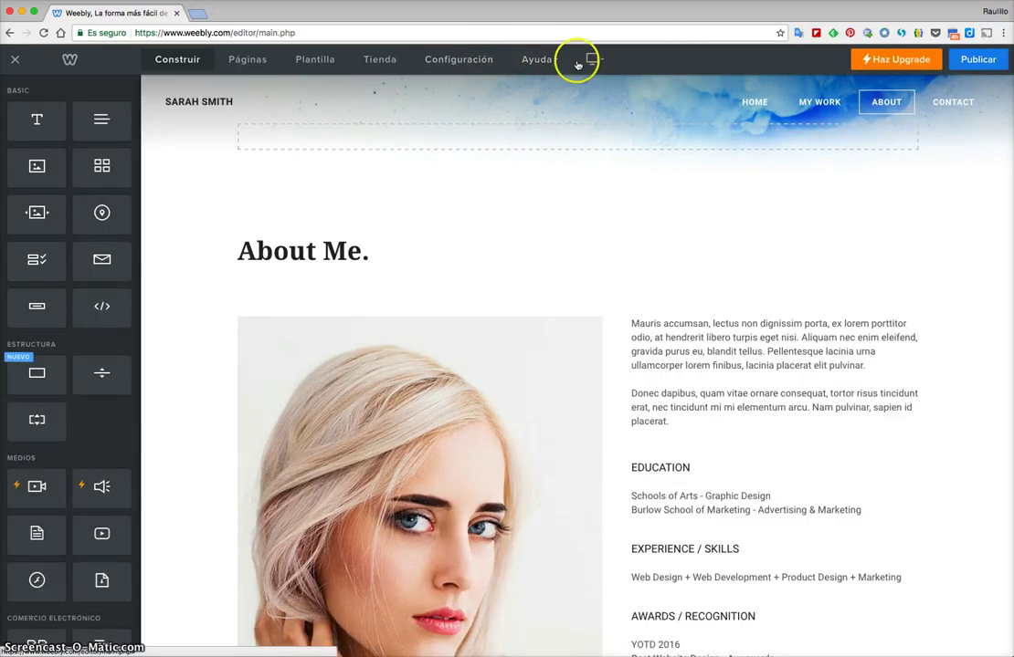
# Step: Look at the available help options and open the site's general settings
pyautogui.click(545, 60)
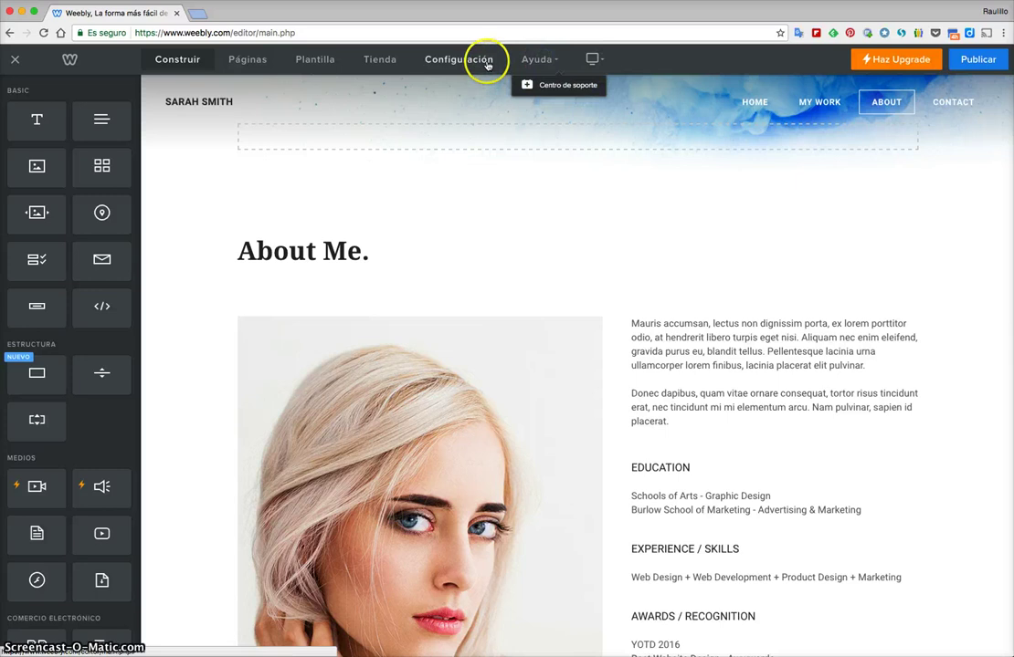
pyautogui.click(487, 62)
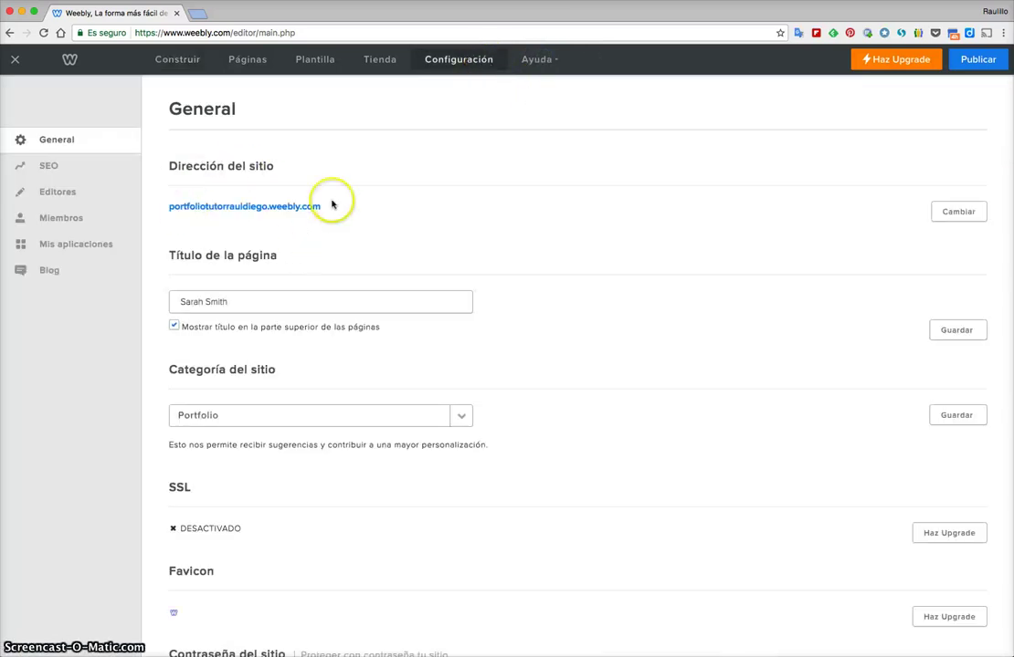
# Step: Look at the site's domain choices, then set the site title to "Portfolio de tutor" followed by the owner's name and save it
pyautogui.click(955, 212)
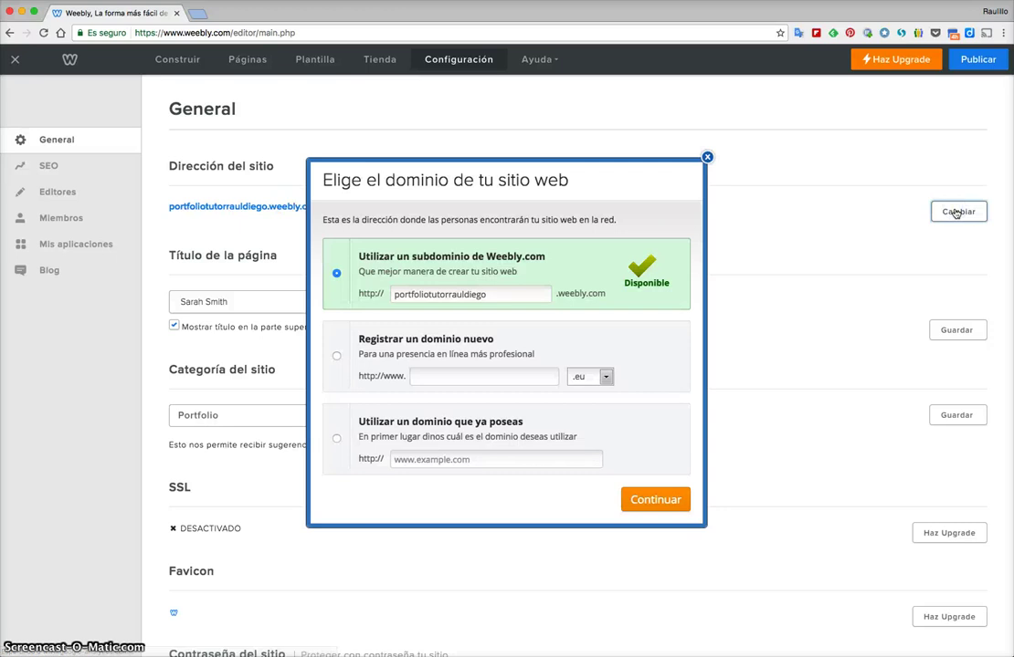
pyautogui.click(707, 158)
pyautogui.tripleClick(290, 294)
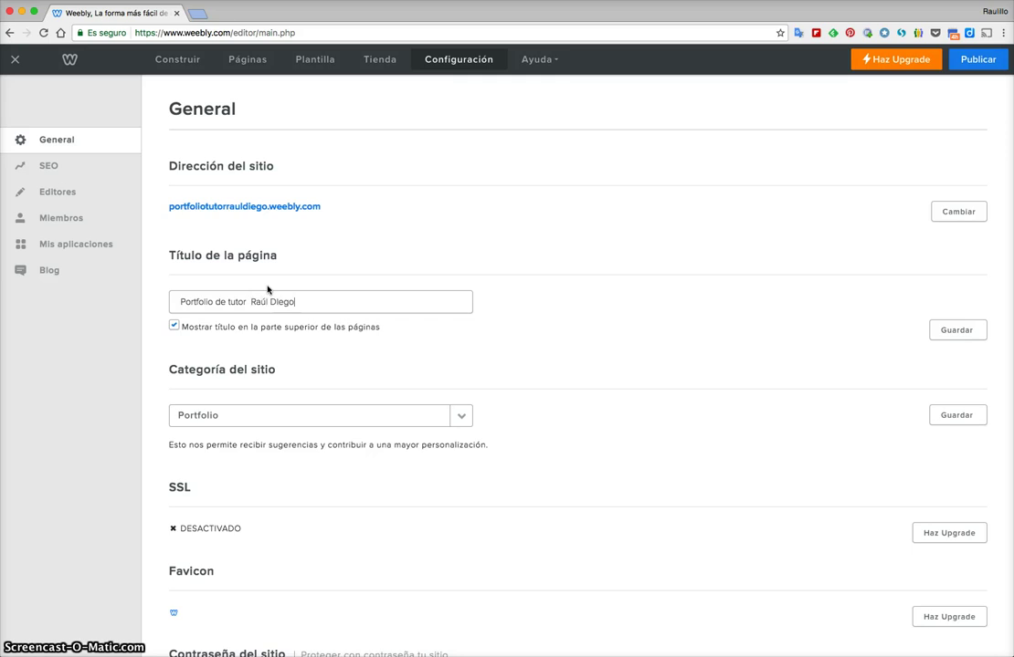
pyautogui.click(277, 302)
pyautogui.click(964, 332)
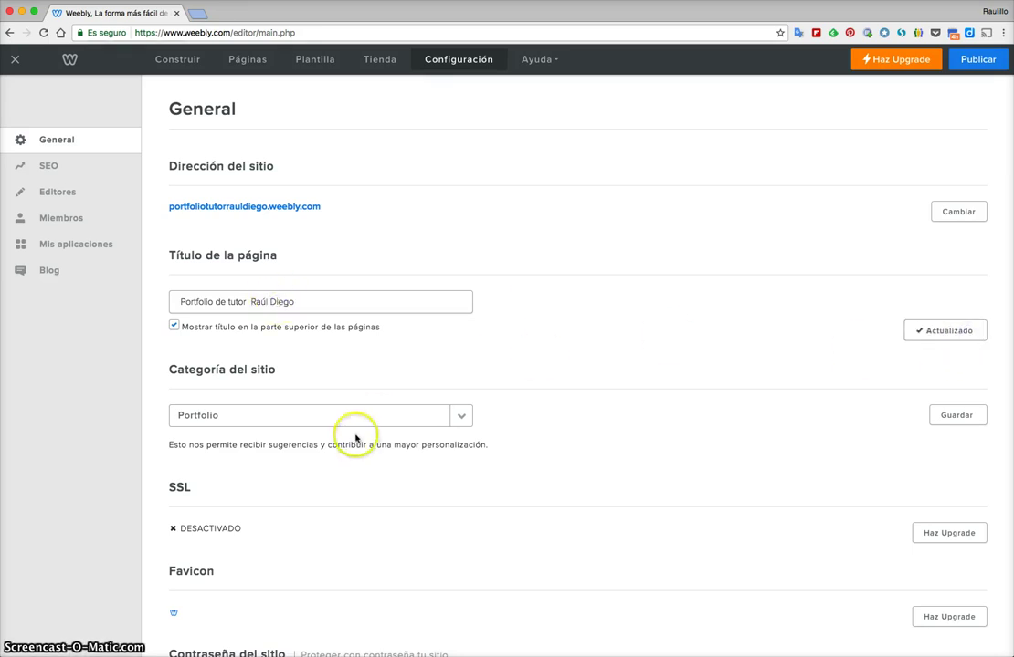
# Step: Look through the general settings, including site category, SSL, favicon, site password and navigation
pyautogui.scroll(-1, 307, 418)
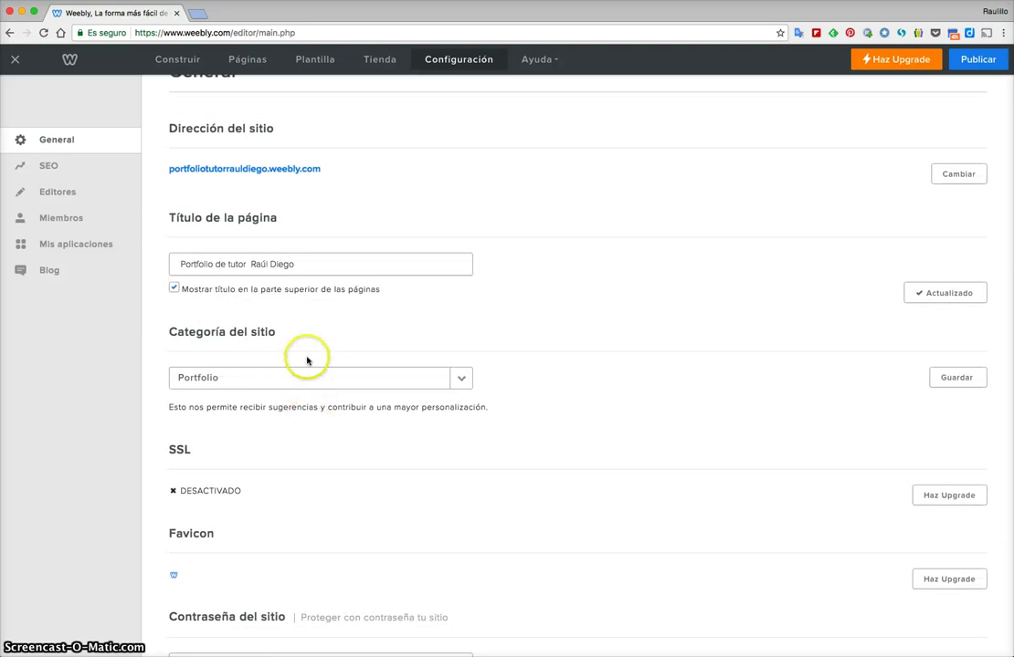
pyautogui.scroll(-4, 340, 421)
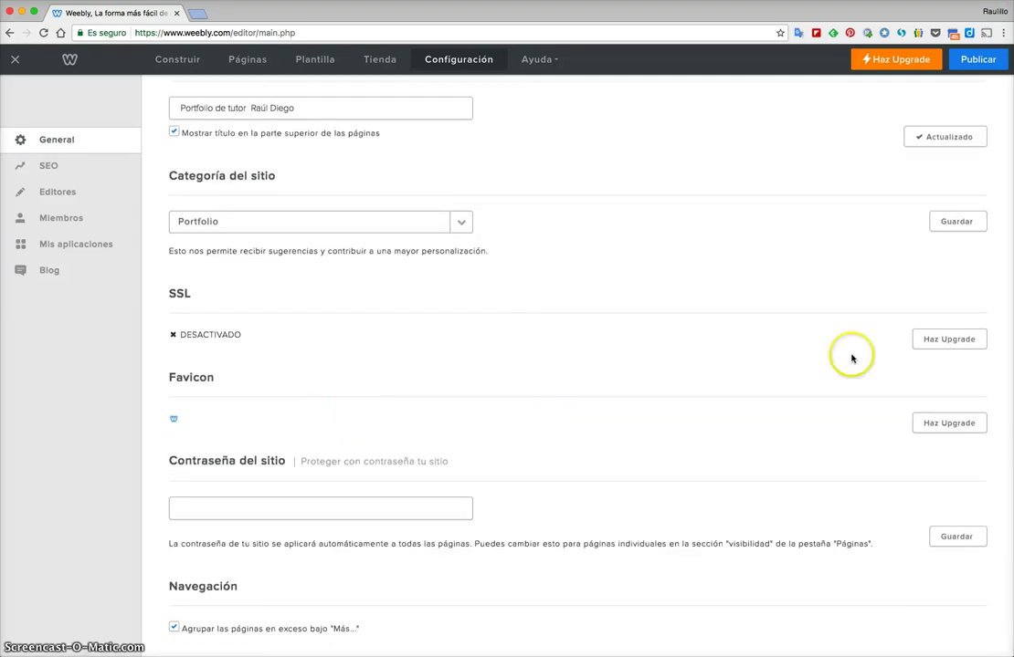
pyautogui.scroll(2, 840, 398)
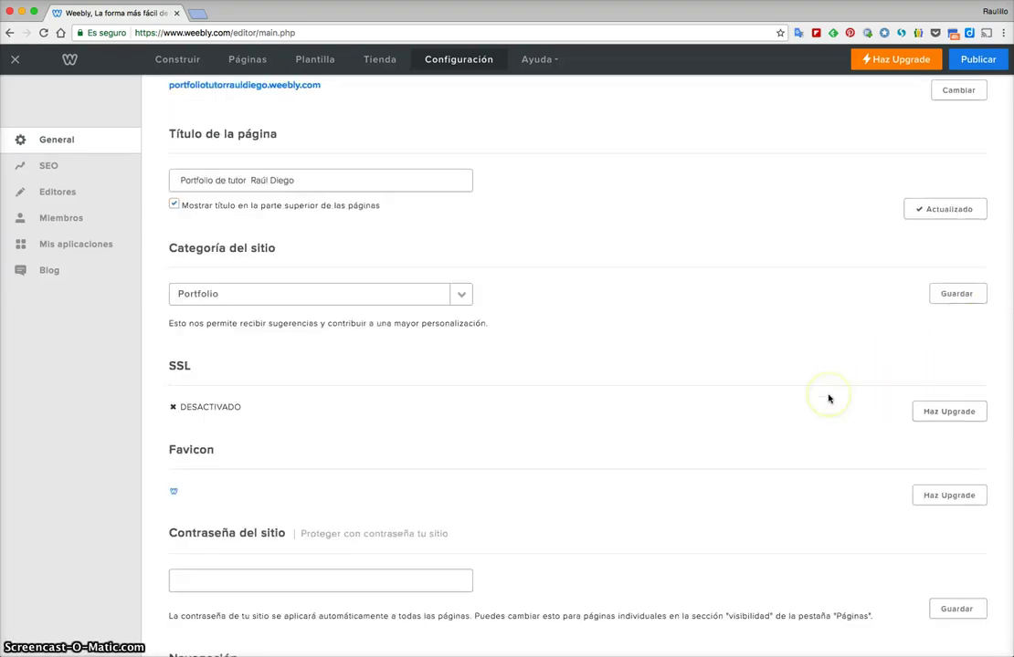
pyautogui.scroll(2, 828, 399)
pyautogui.scroll(-3, 828, 399)
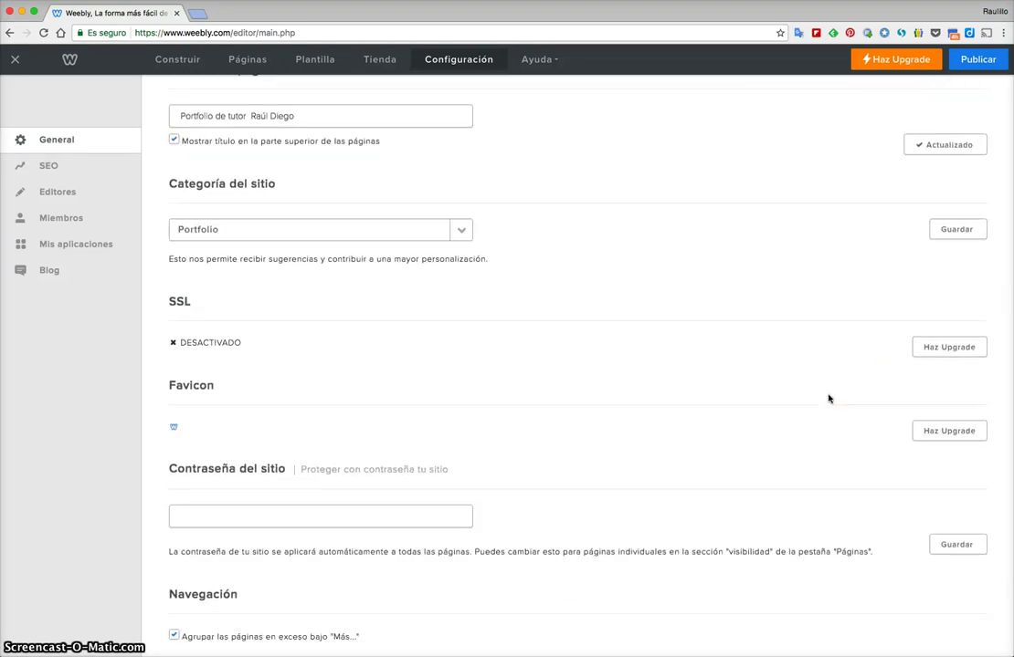
pyautogui.click(253, 509)
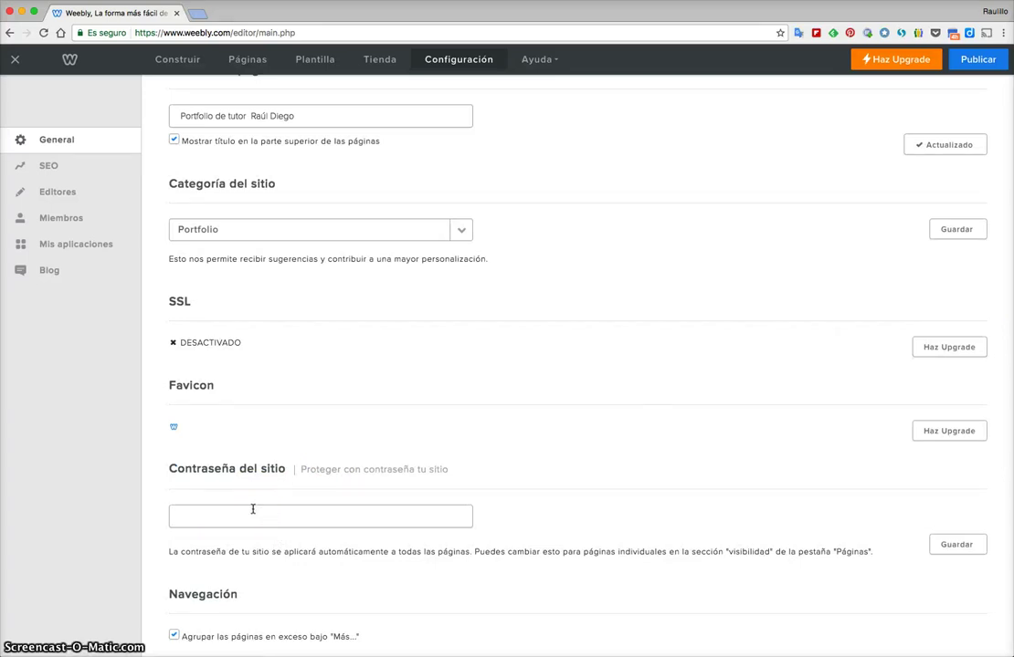
pyautogui.click(387, 484)
pyautogui.scroll(3, 389, 482)
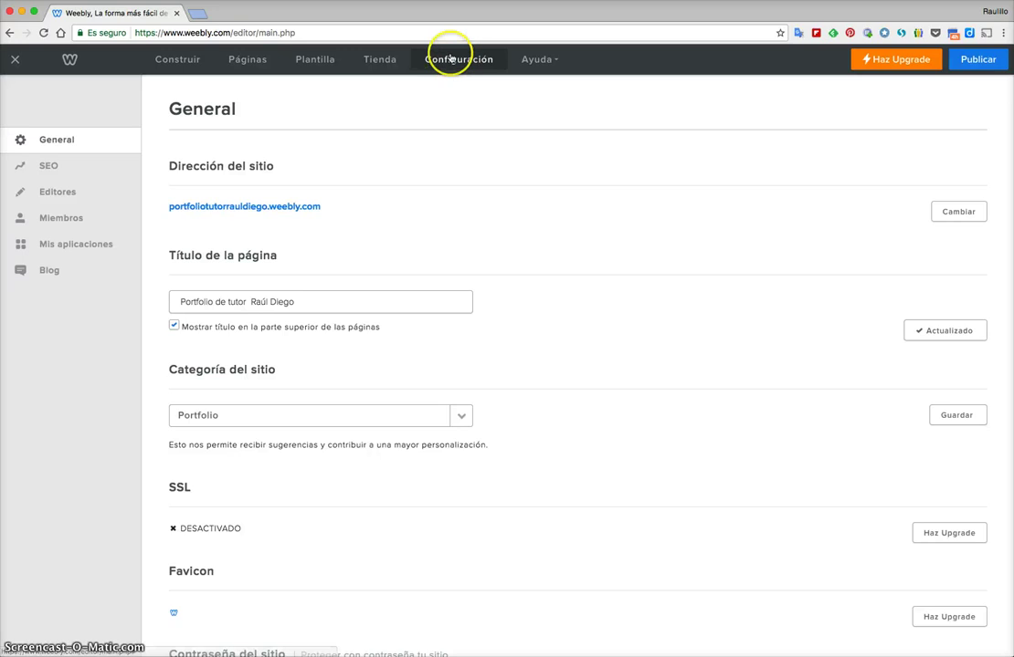
# Step: Look at the SEO and editors settings and the store overview, and return to the editors settings
pyautogui.click(50, 164)
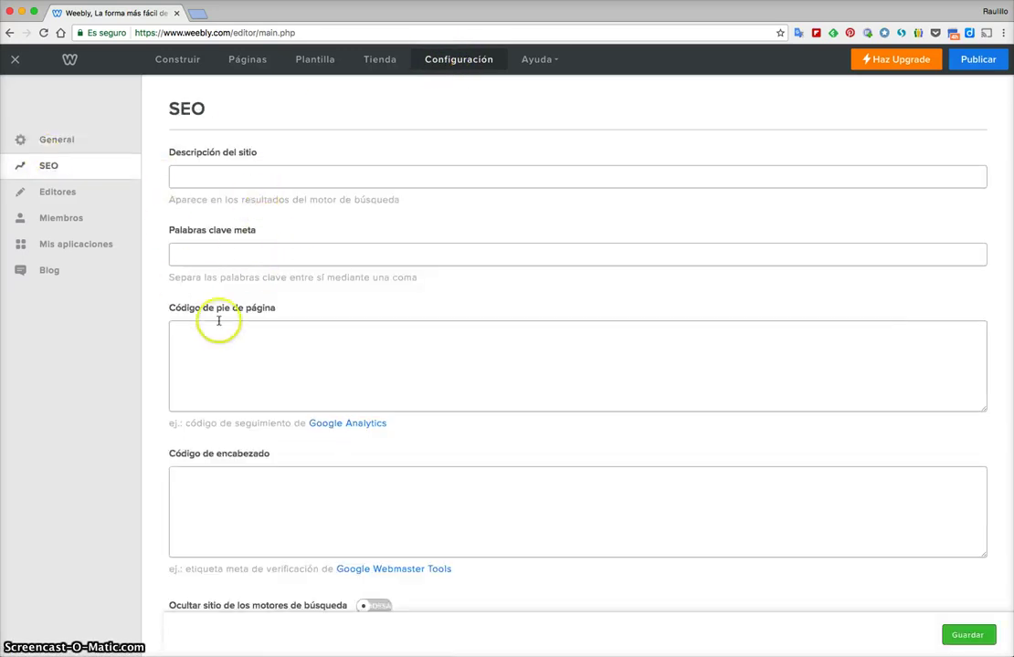
pyautogui.click(107, 199)
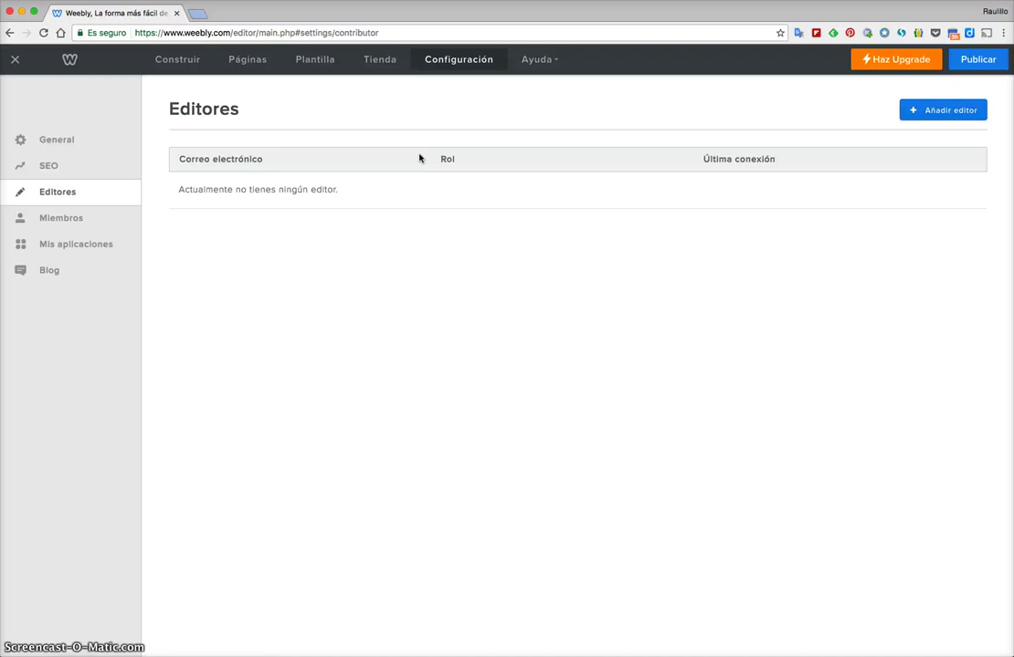
pyautogui.click(380, 61)
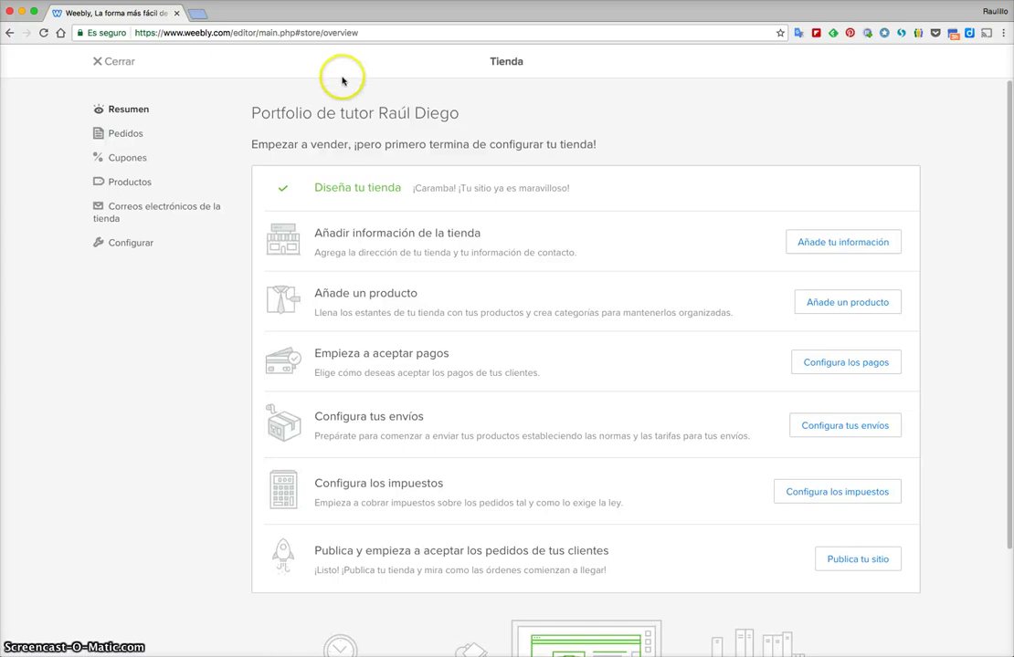
pyautogui.click(112, 62)
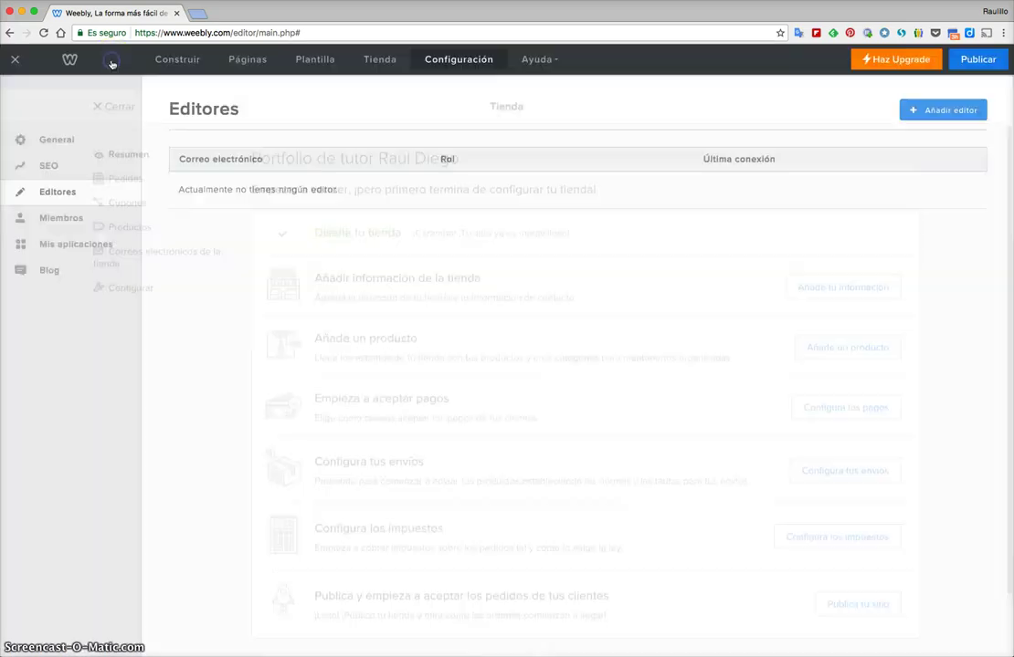
# Step: Browse the portfolio templates in the template gallery, view the details of Eliza Hamilton - Paper, and close the gallery without choosing one
pyautogui.click(315, 60)
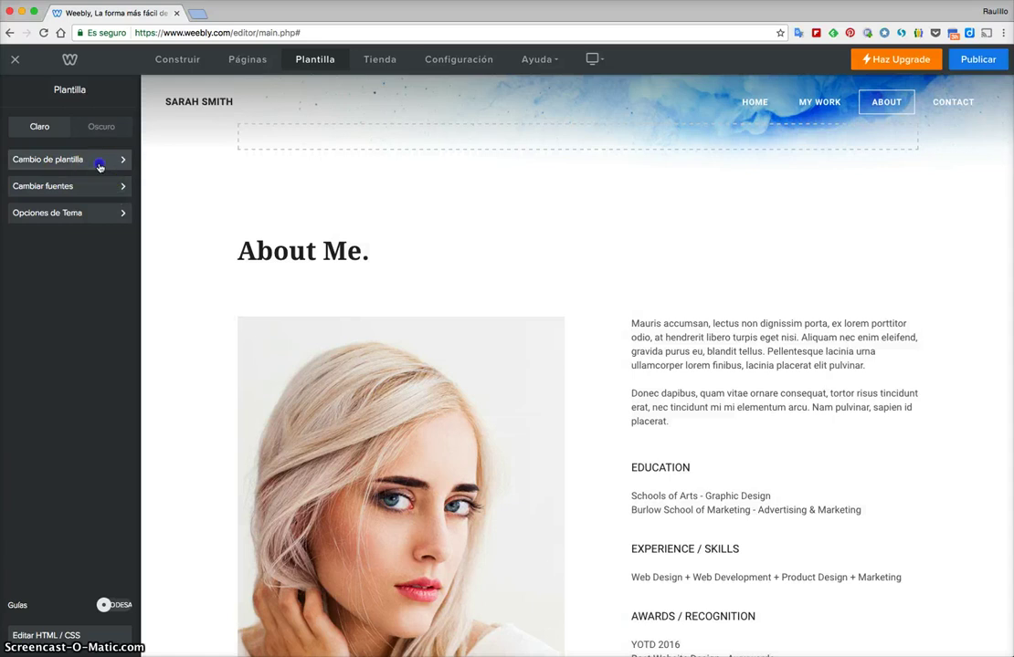
pyautogui.click(101, 162)
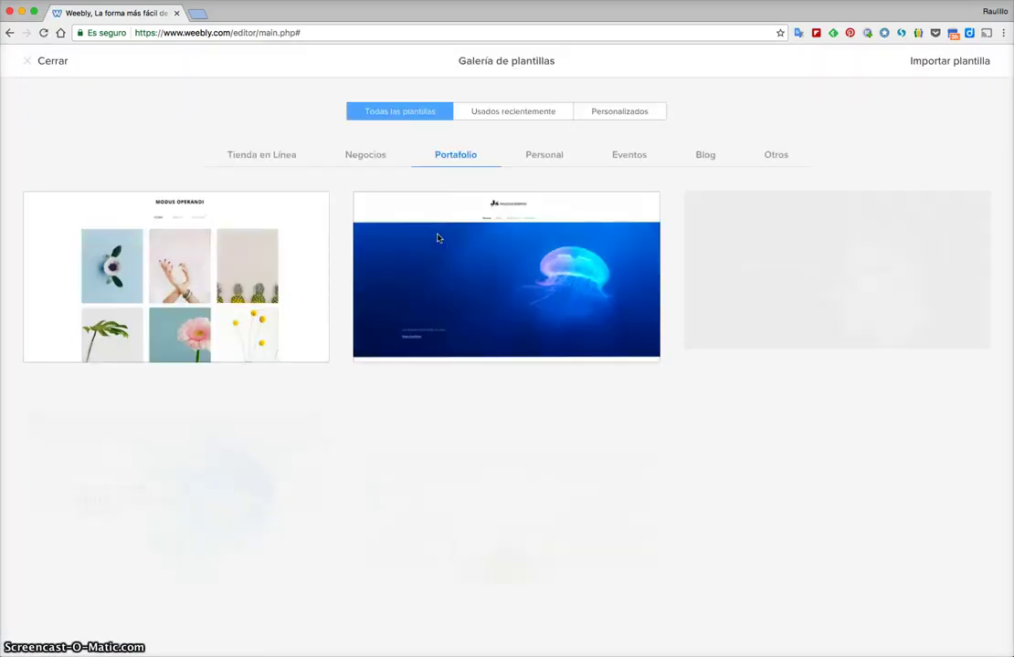
pyautogui.scroll(-3, 438, 238)
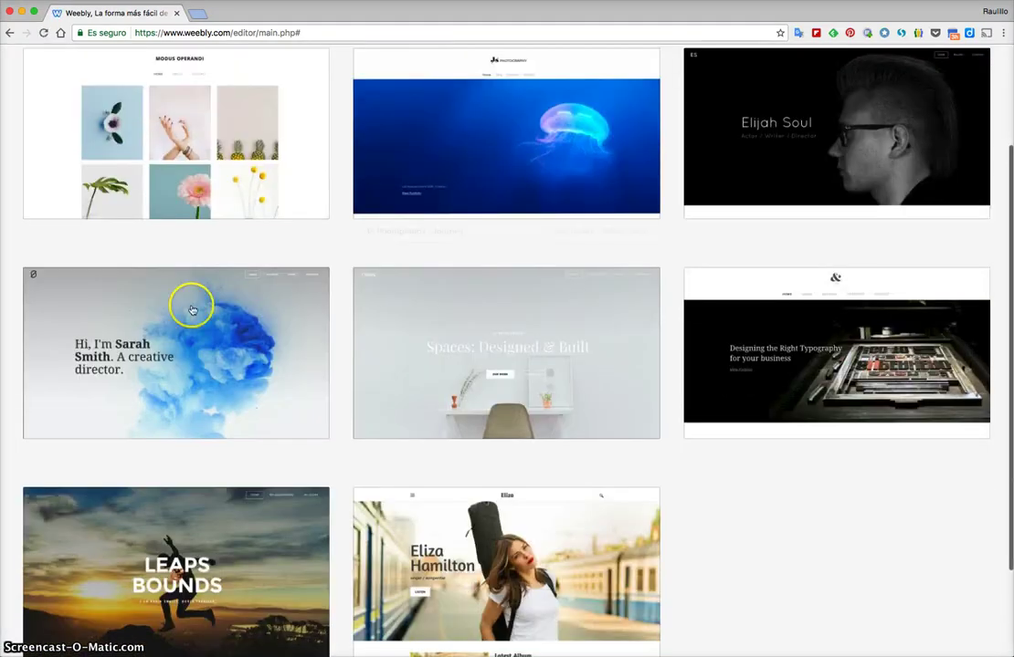
pyautogui.click(572, 568)
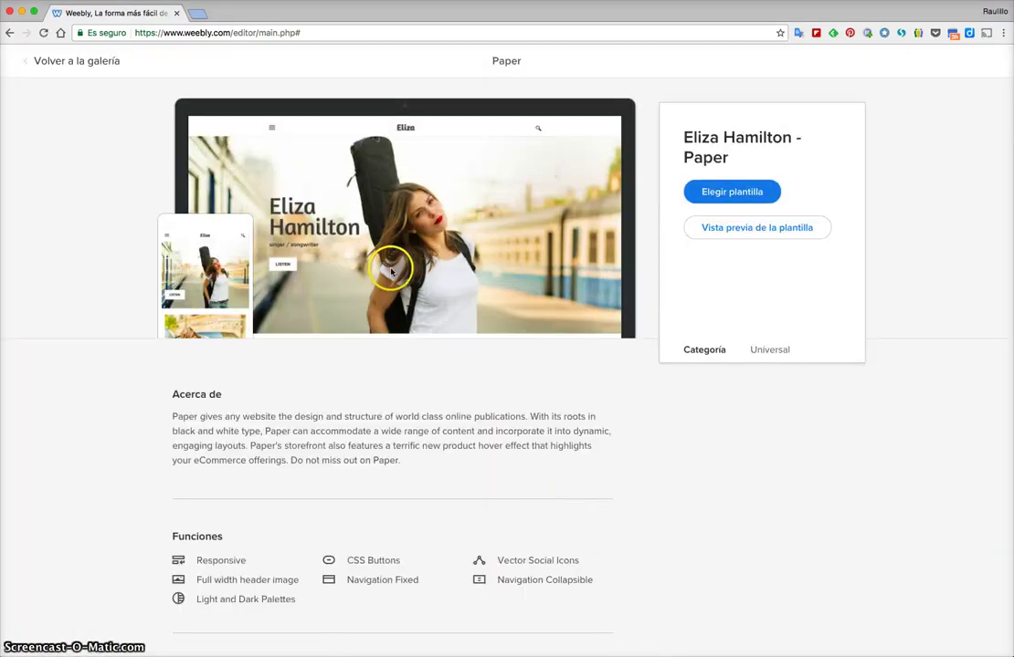
pyautogui.click(39, 64)
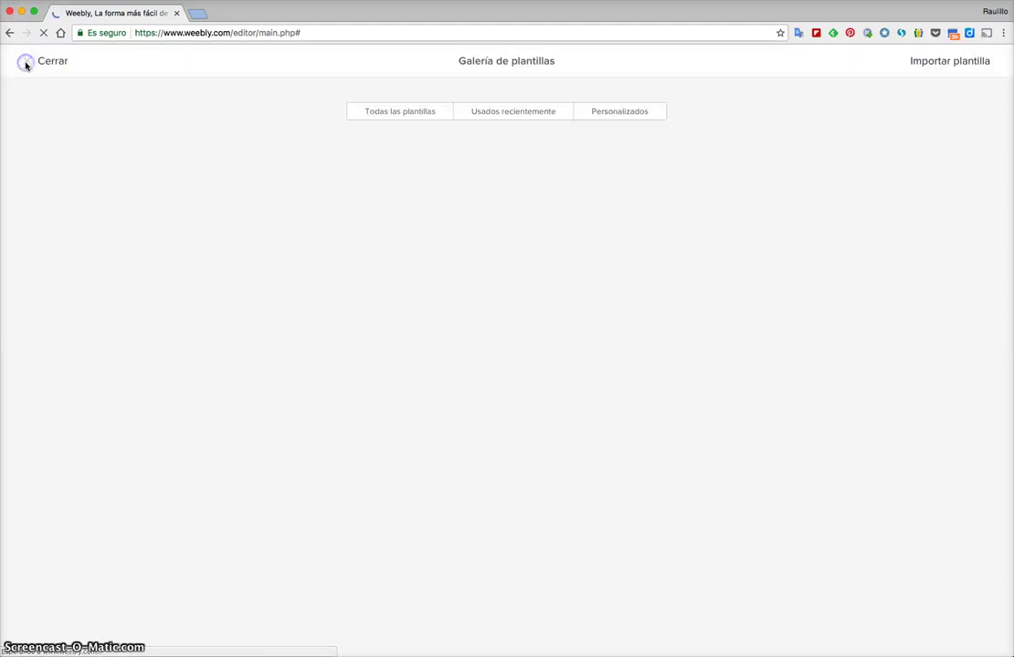
pyautogui.click(46, 69)
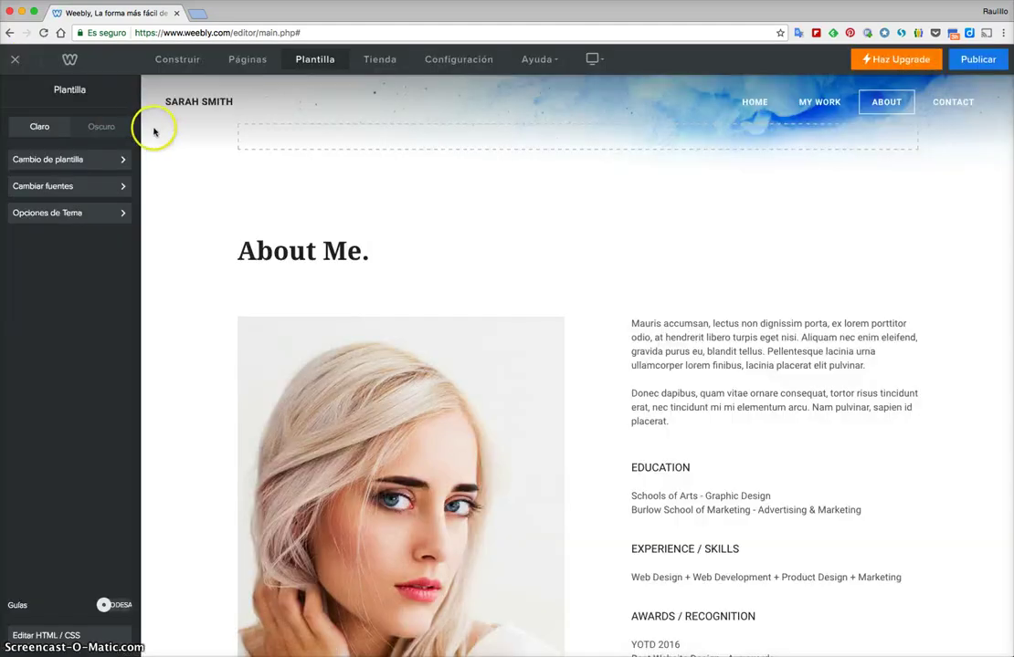
# Step: Change the font of the site title in the header to Advent Pro
pyautogui.click(73, 187)
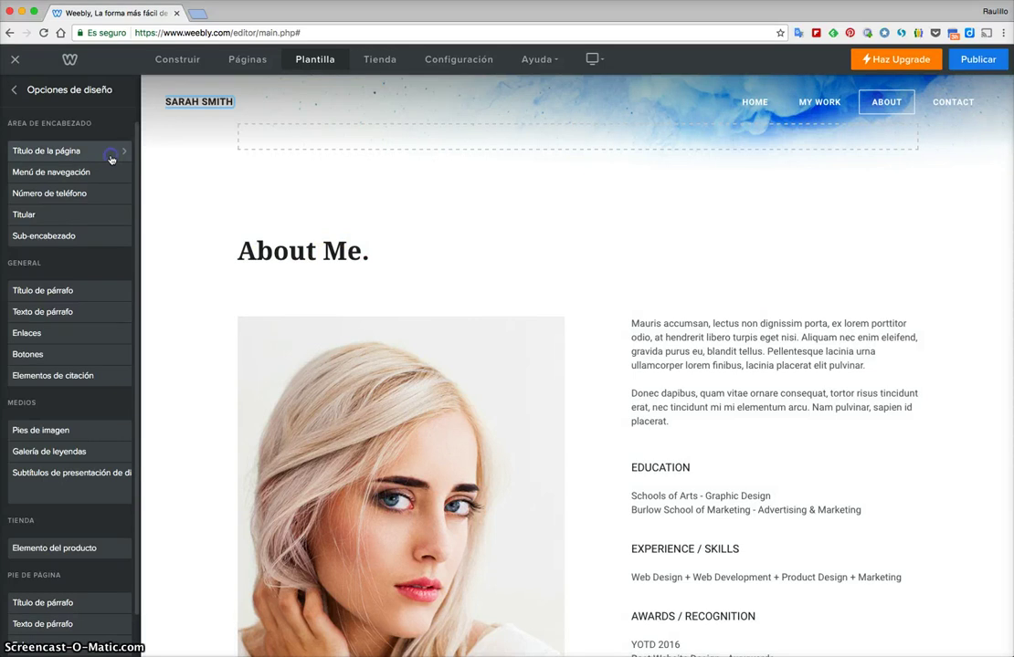
pyautogui.click(111, 158)
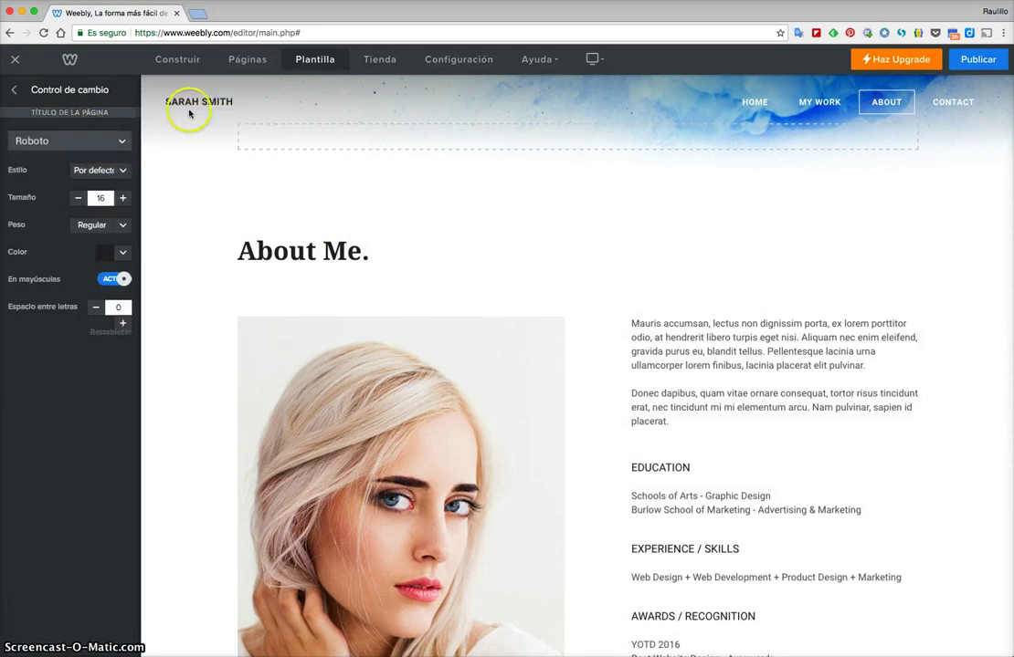
pyautogui.click(187, 112)
pyautogui.click(117, 141)
pyautogui.click(67, 235)
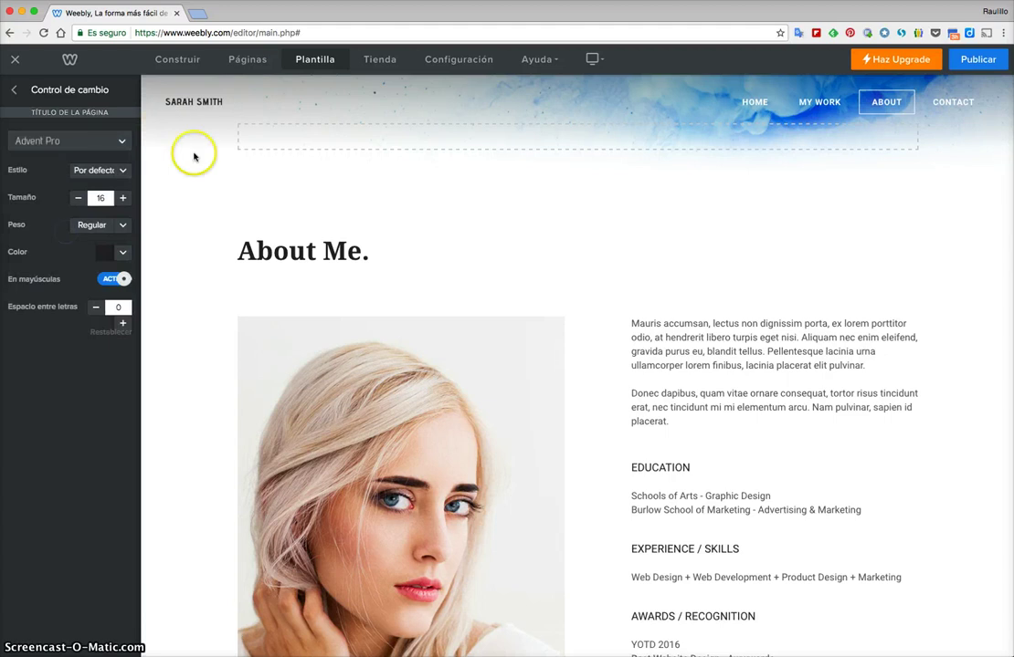
pyautogui.click(16, 92)
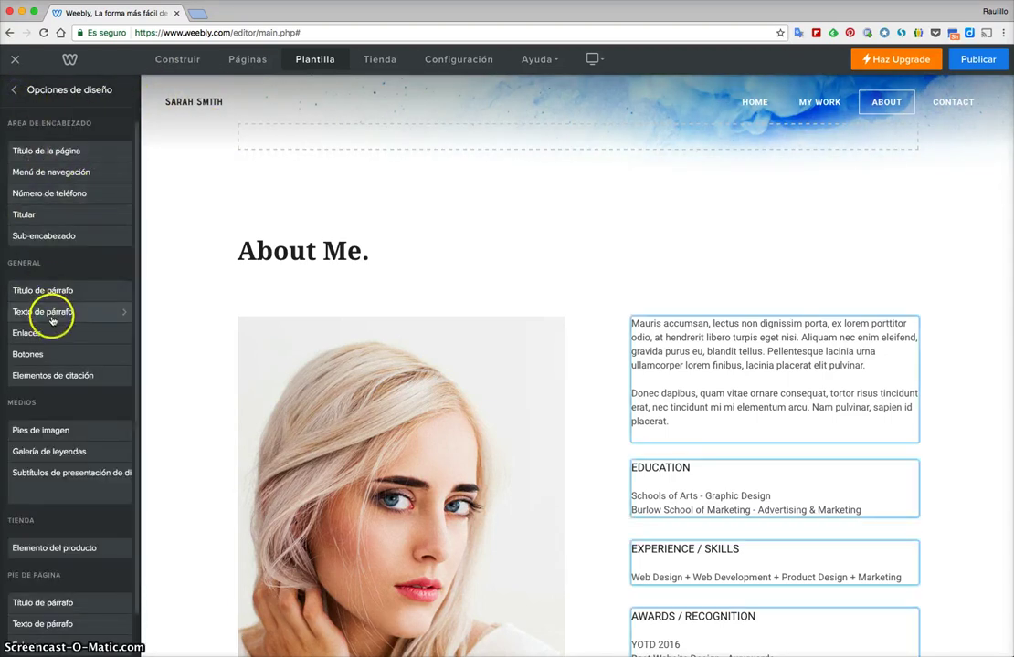
# Step: Look at the theme options for body width, header gradient and contrast navigation
pyautogui.click(15, 92)
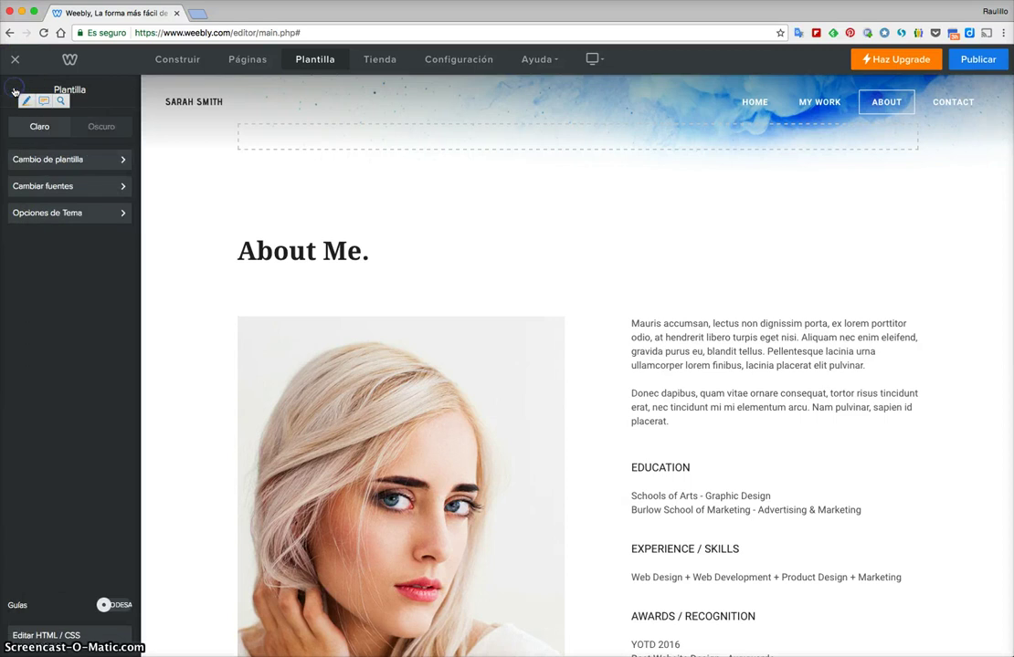
pyautogui.click(80, 220)
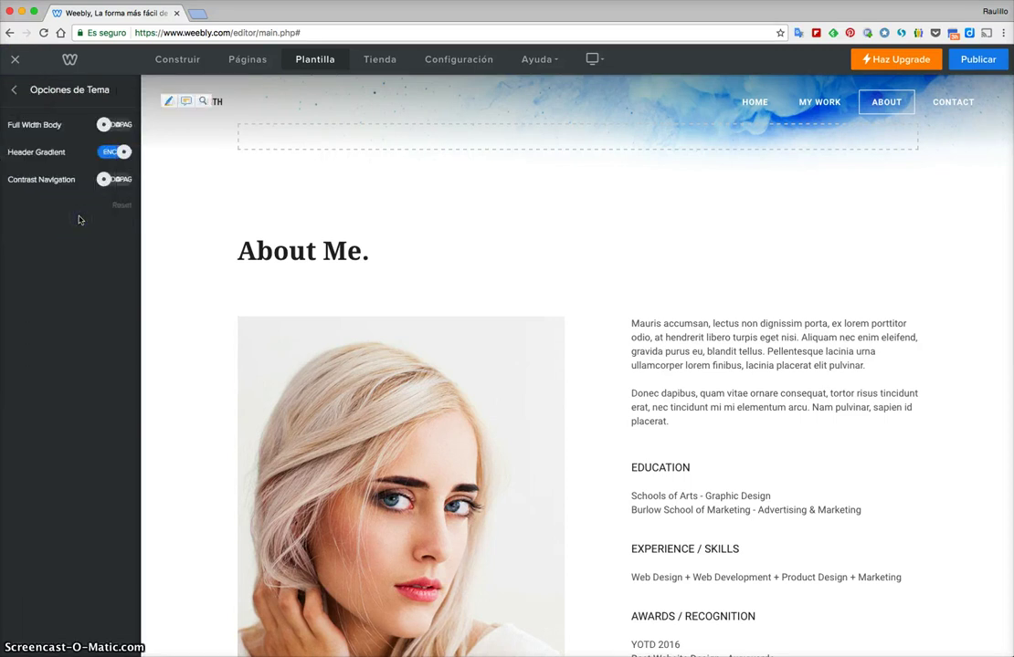
pyautogui.click(16, 91)
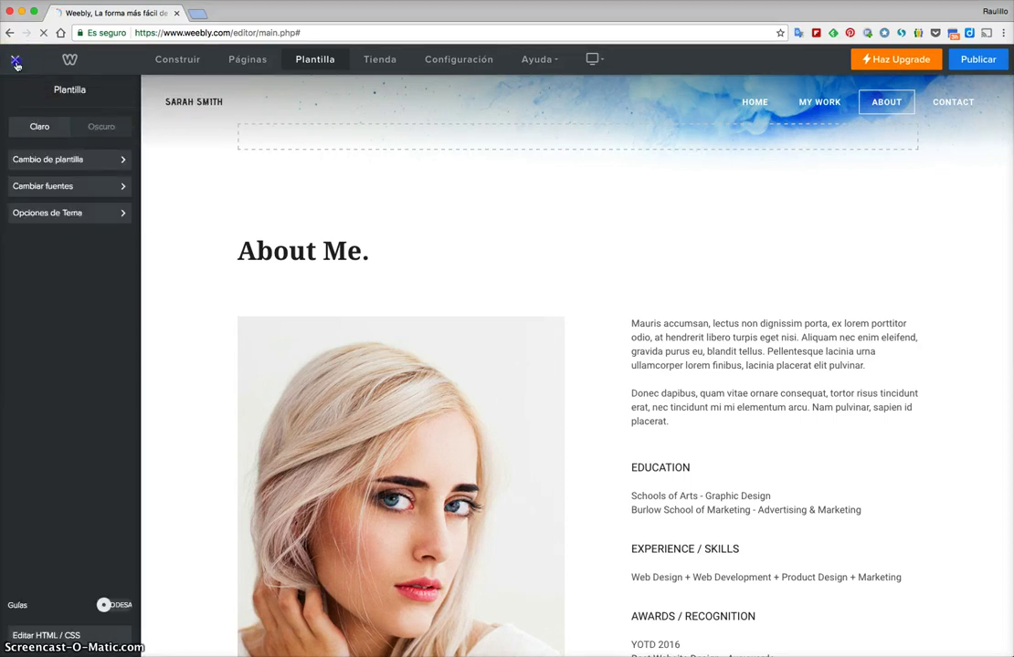
# Step: Exit to the site dashboard and reopen the portfolio site for editing
pyautogui.click(304, 66)
pyautogui.click(248, 59)
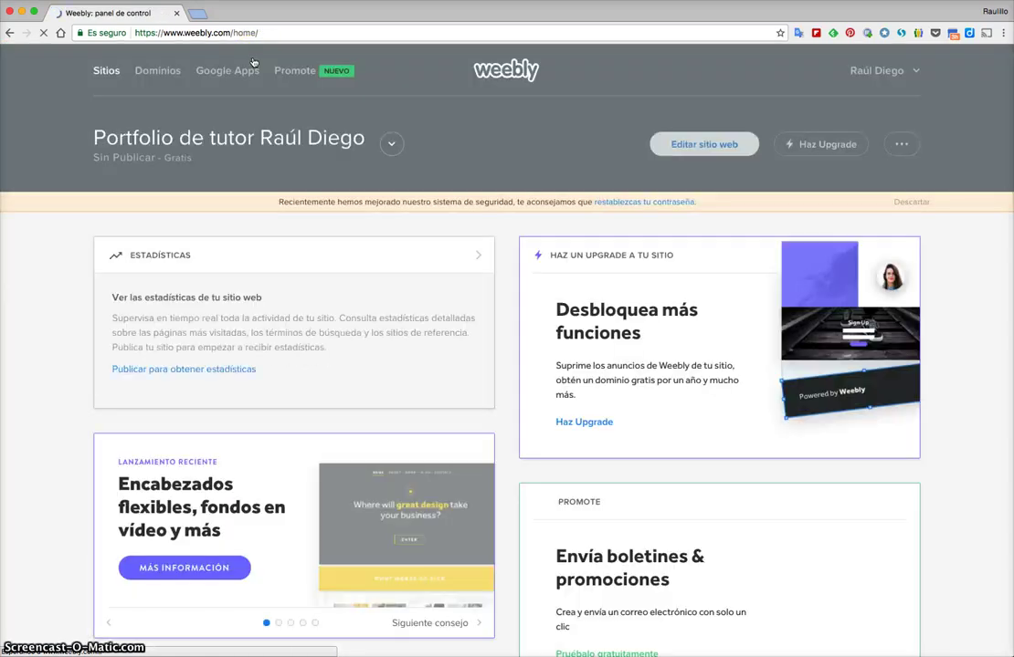
pyautogui.click(710, 144)
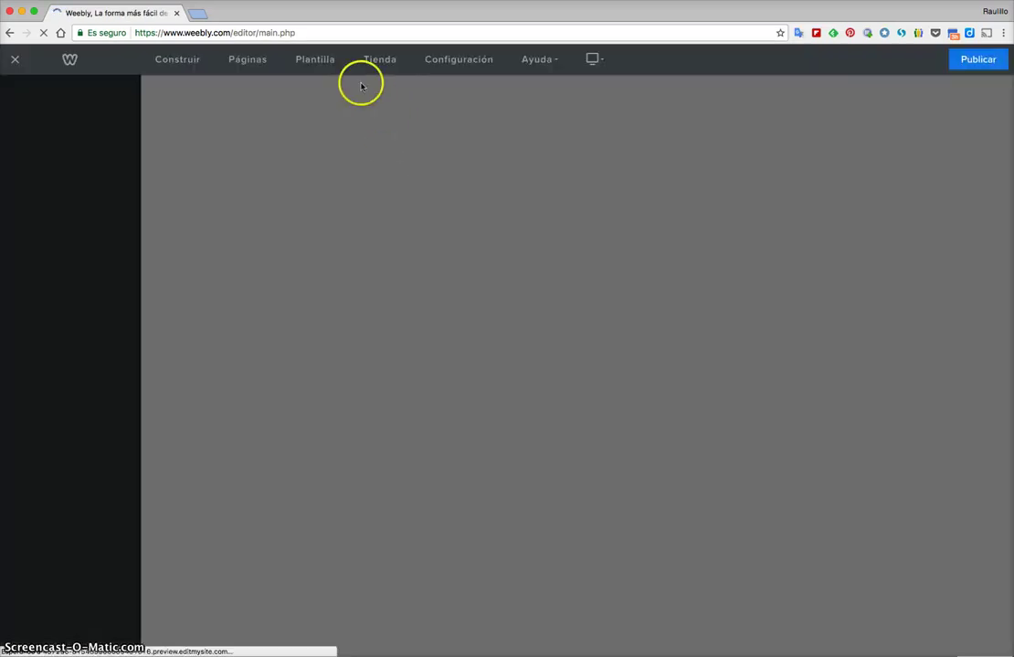
pyautogui.click(318, 58)
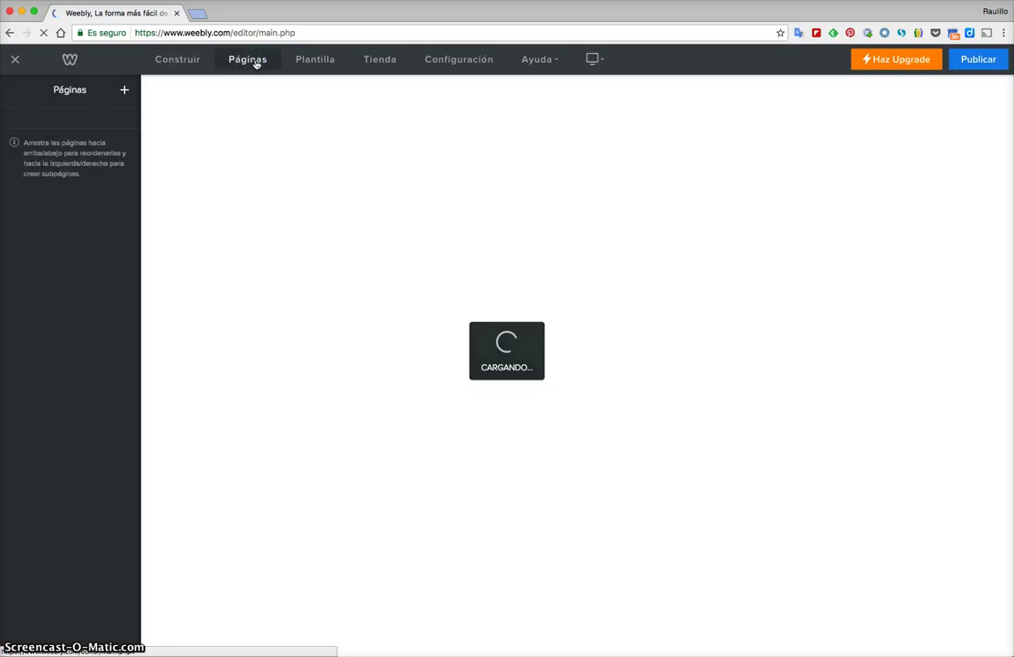
pyautogui.click(175, 62)
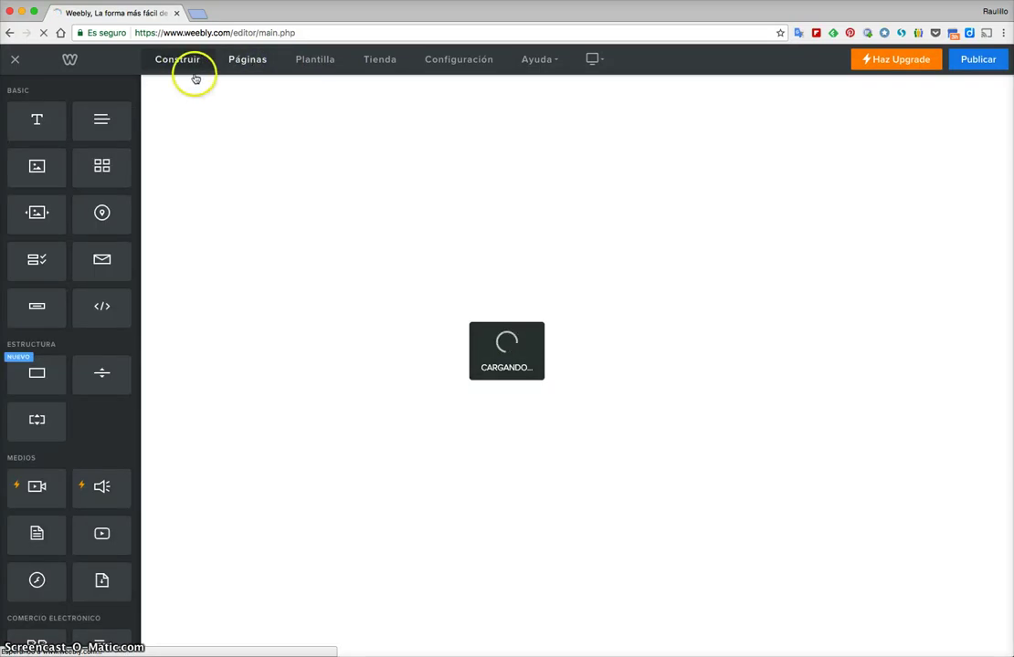
# Step: Rename the Home page as "Inicio" and set its header type to Sin Encabezado
pyautogui.click(247, 61)
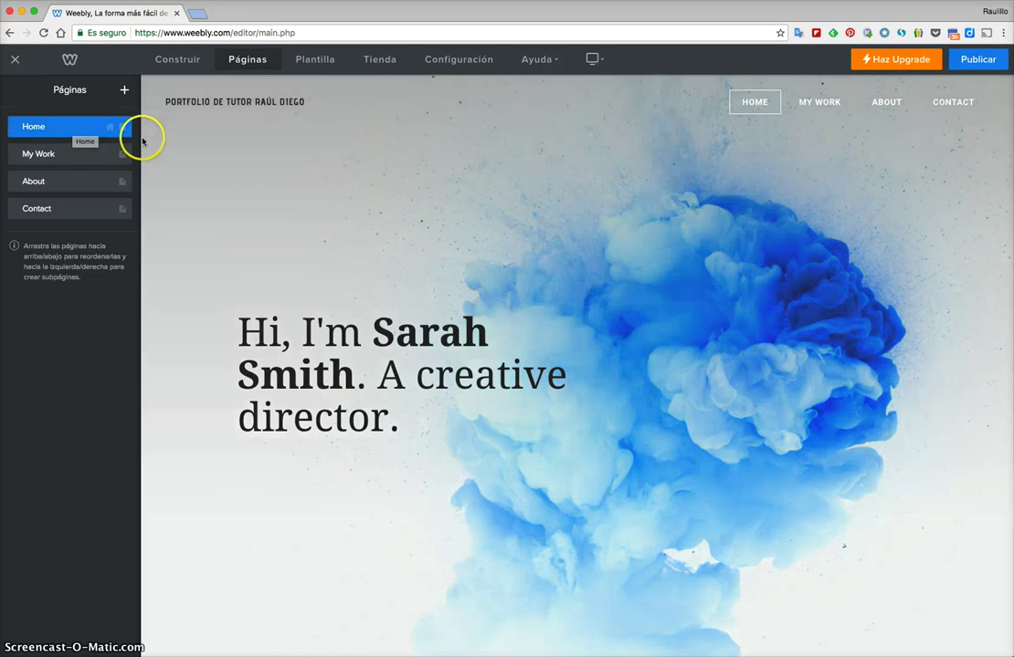
pyautogui.click(79, 127)
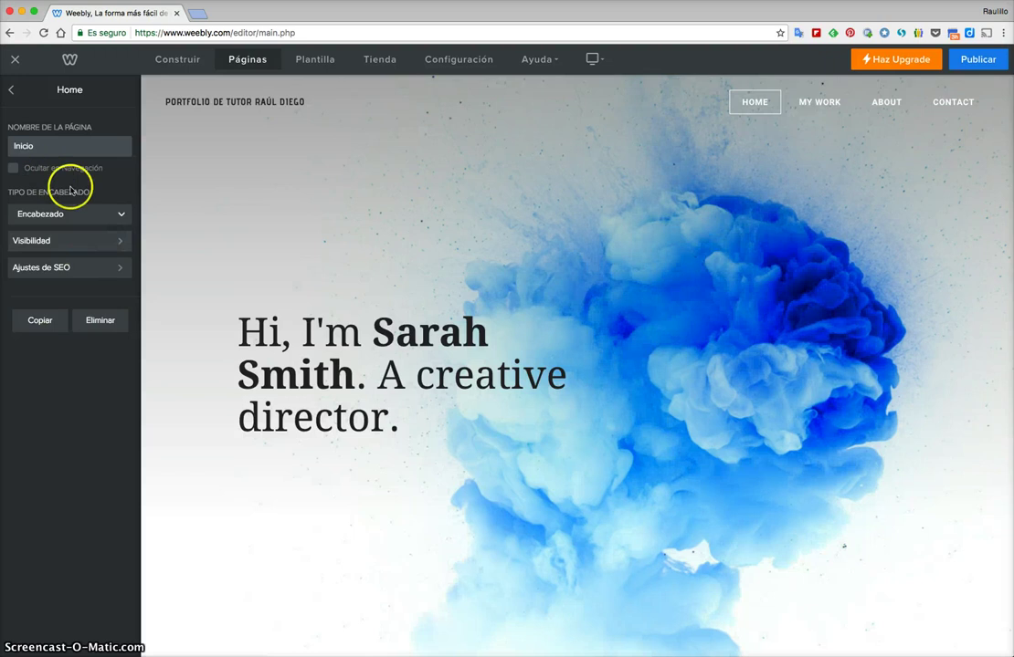
pyautogui.press('Return')
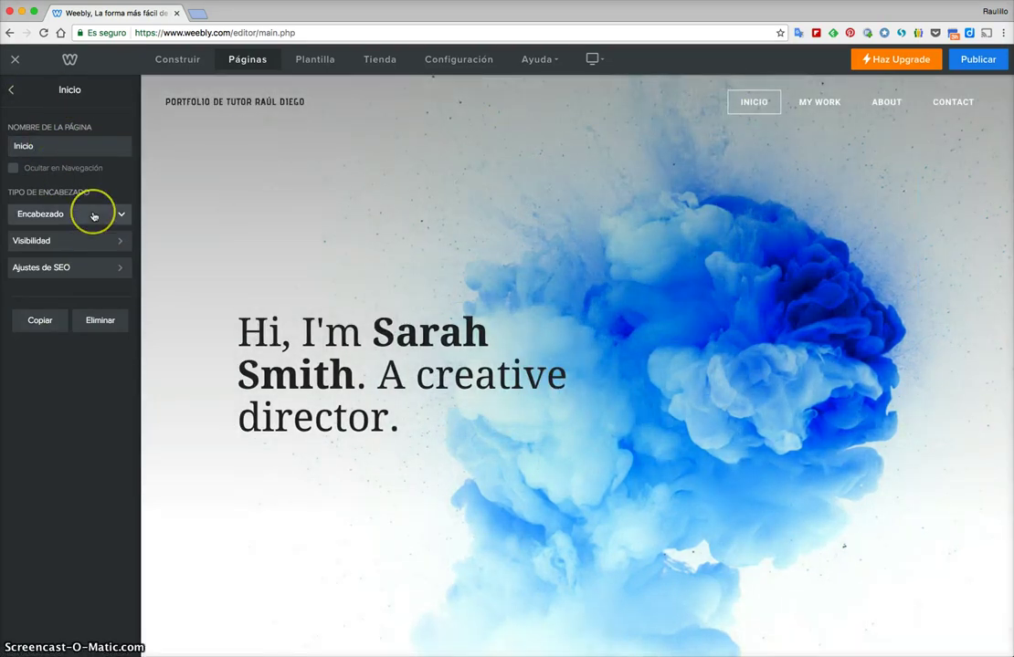
pyautogui.click(93, 216)
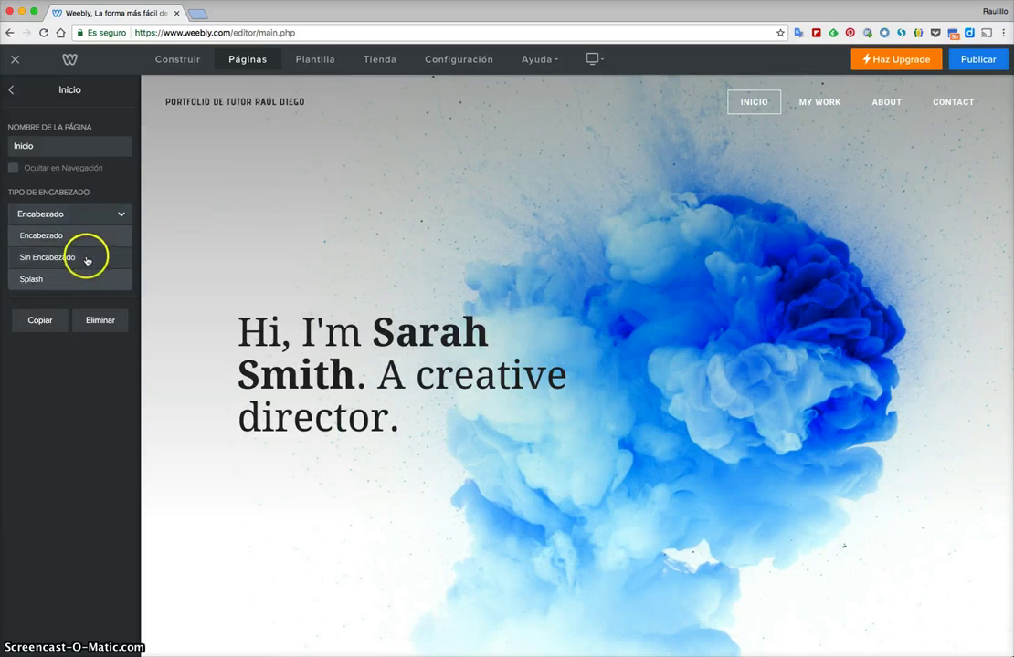
pyautogui.click(87, 260)
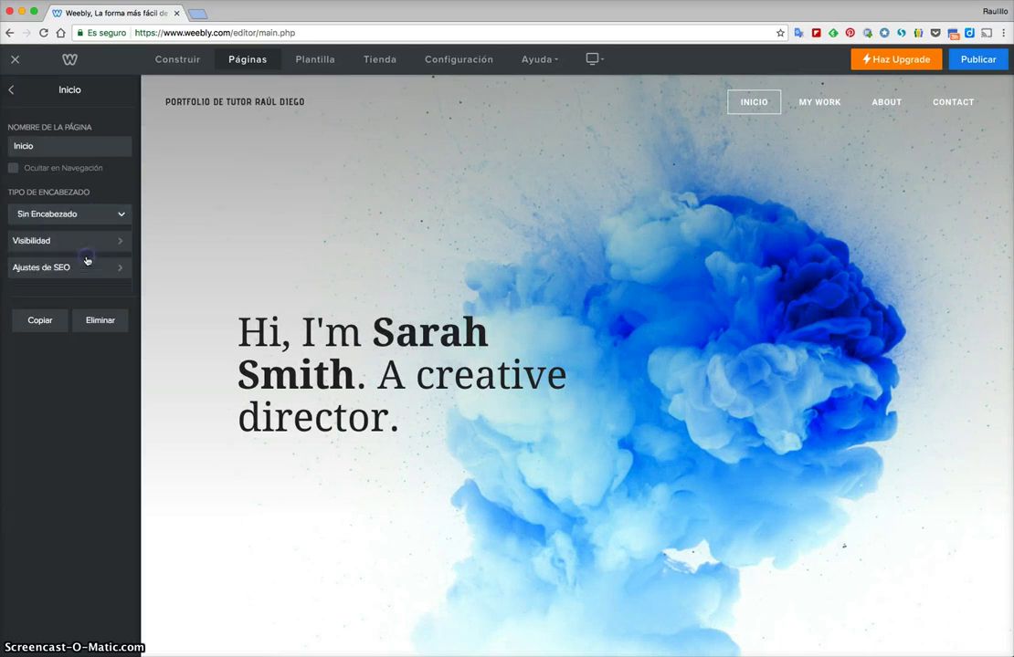
# Step: Try nesting the About page as a subpage of My Work, and return it to the top level
pyautogui.click(13, 91)
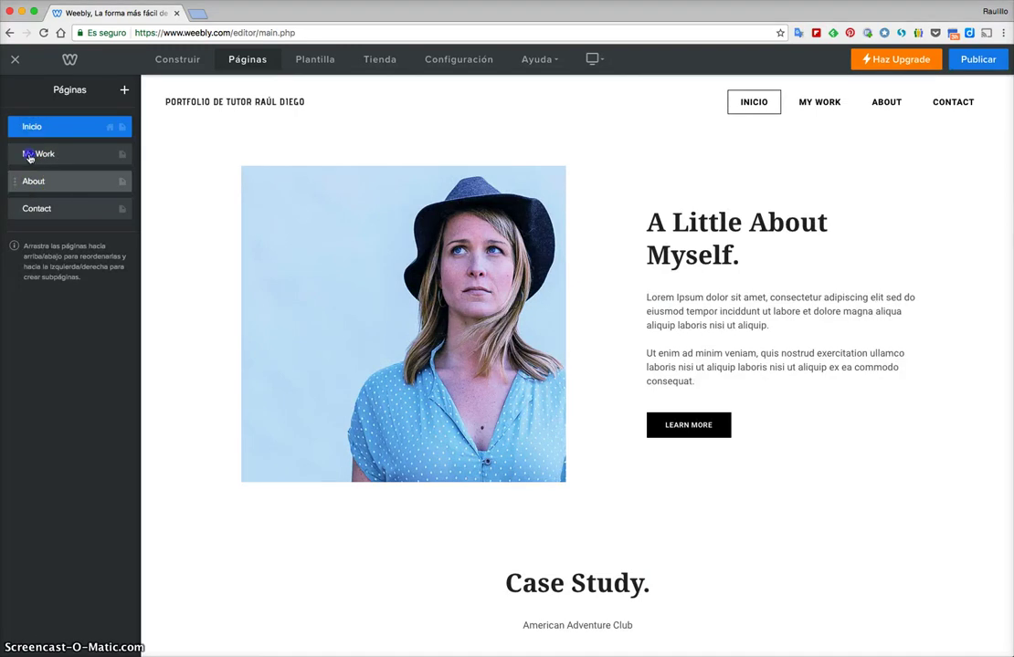
pyautogui.moveTo(28, 157); pyautogui.dragTo(70, 177)
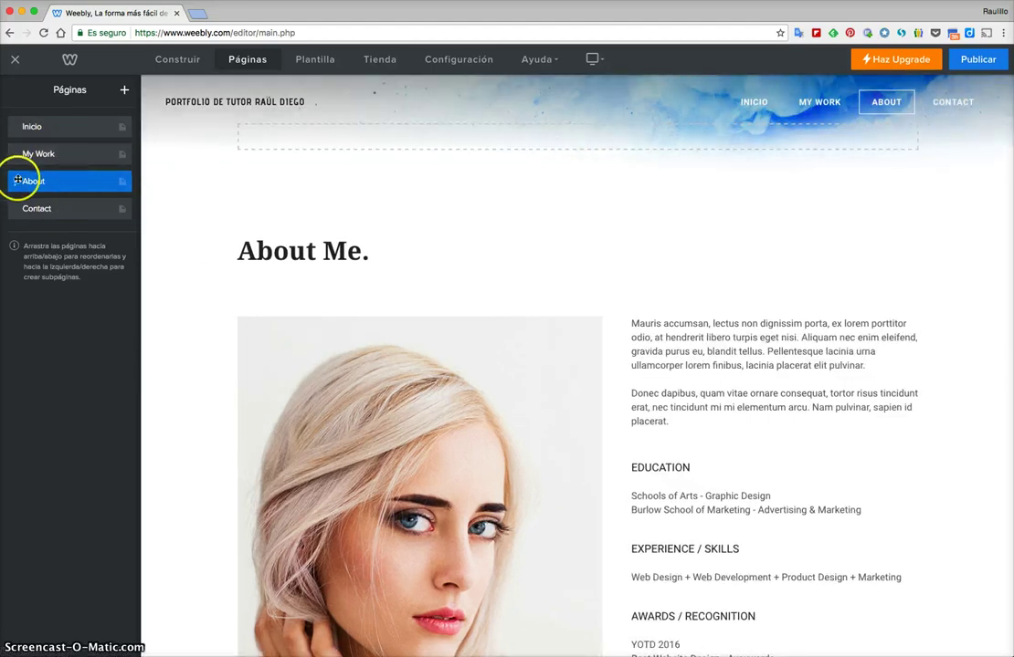
pyautogui.moveTo(30, 180); pyautogui.dragTo(30, 179)
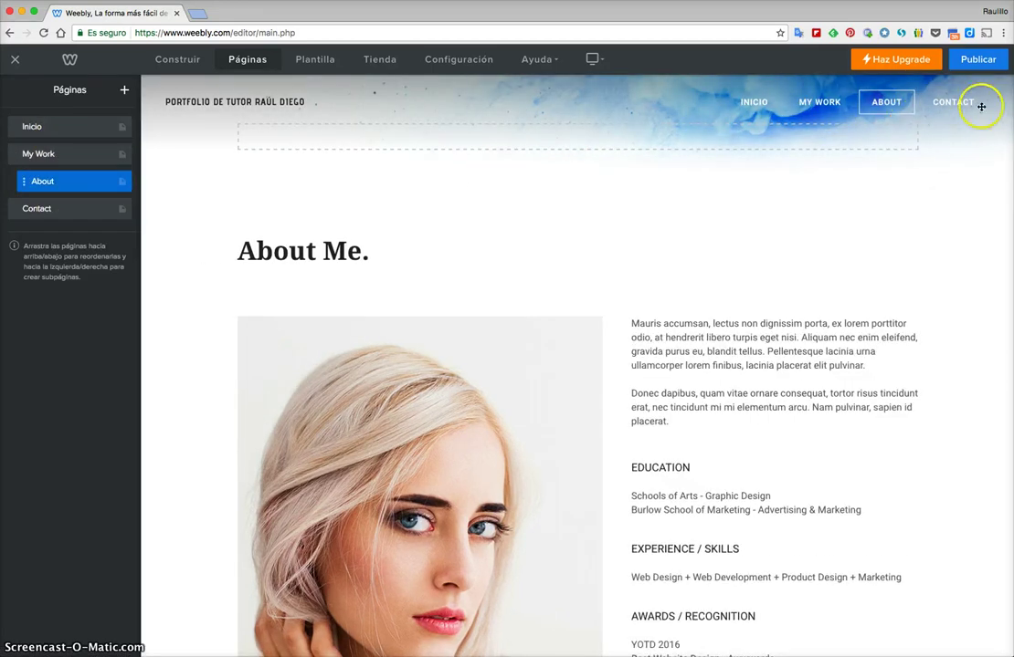
pyautogui.moveTo(100, 178)
pyautogui.mouseDown()
pyautogui.moveTo(91, 158)
pyautogui.moveTo(102, 181)
pyautogui.mouseUp()
pyautogui.moveTo(879, 105)
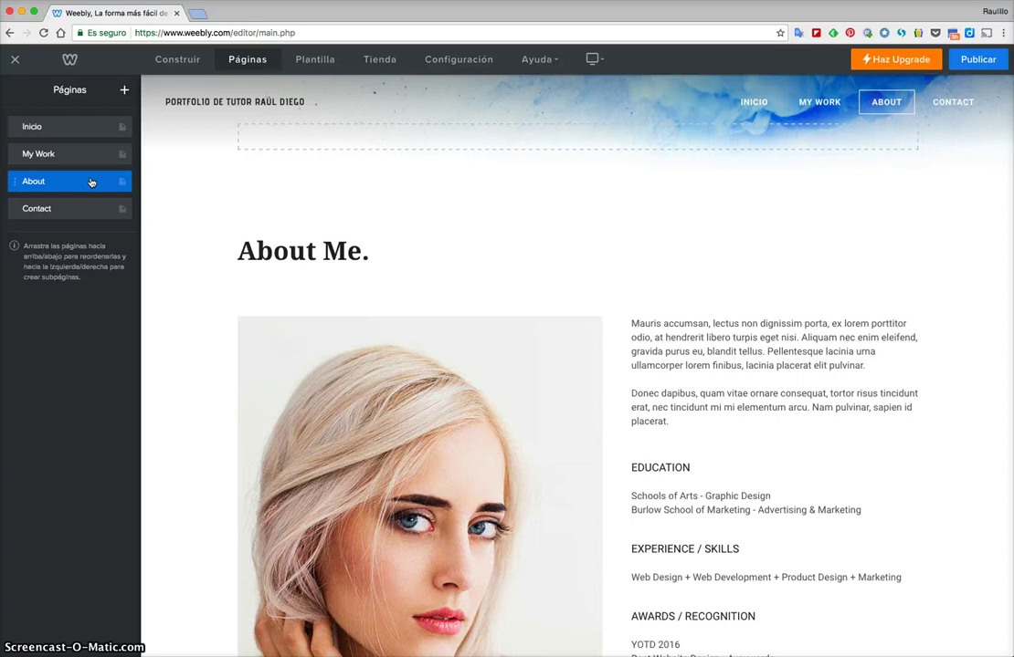
# Step: Add a blog page named "Curso Tutores" with the Encabezado header type and place it before Contact in the page order
pyautogui.click(125, 90)
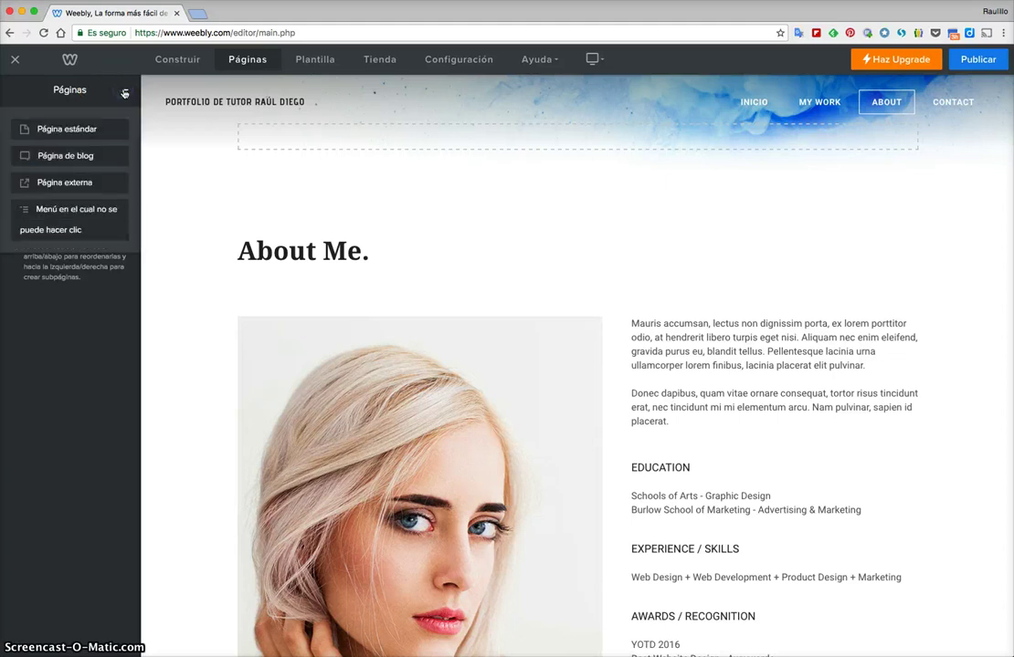
pyautogui.click(65, 157)
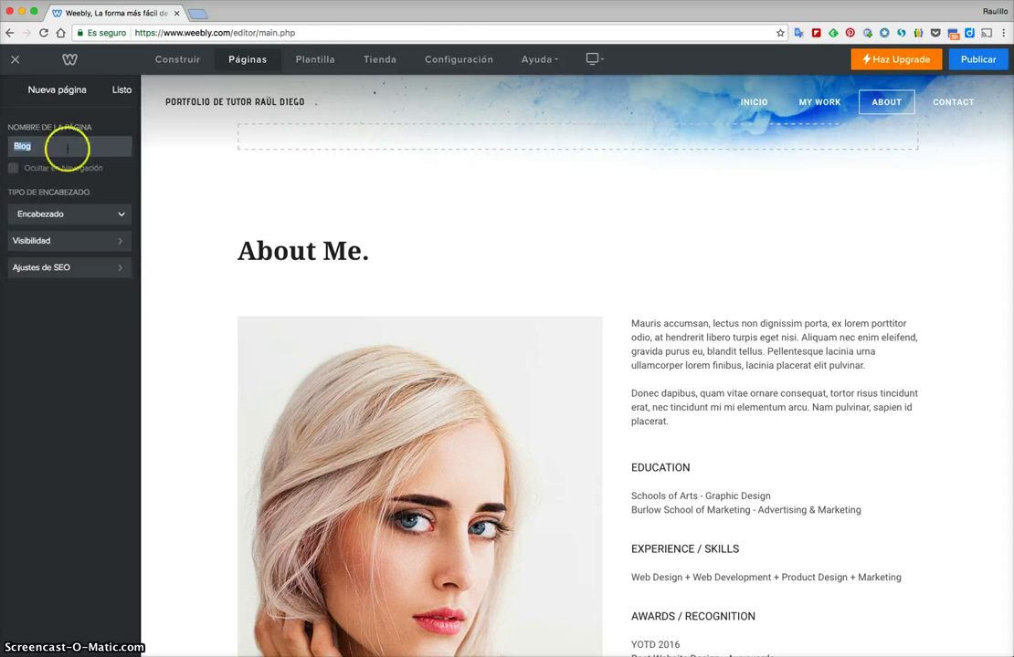
pyautogui.write('Curso Tutores')
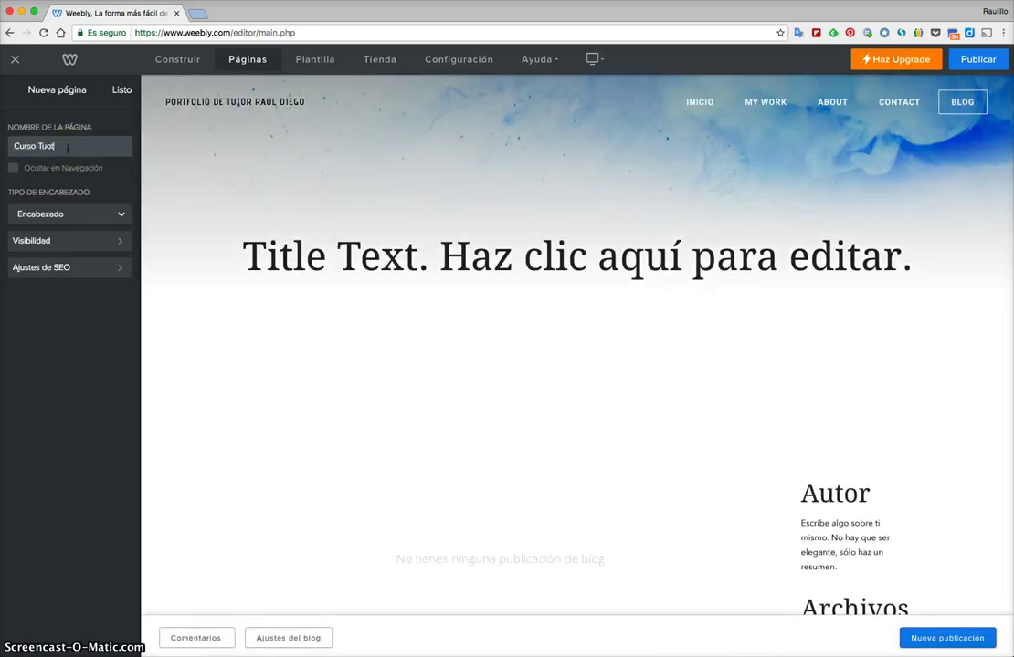
pyautogui.click(113, 213)
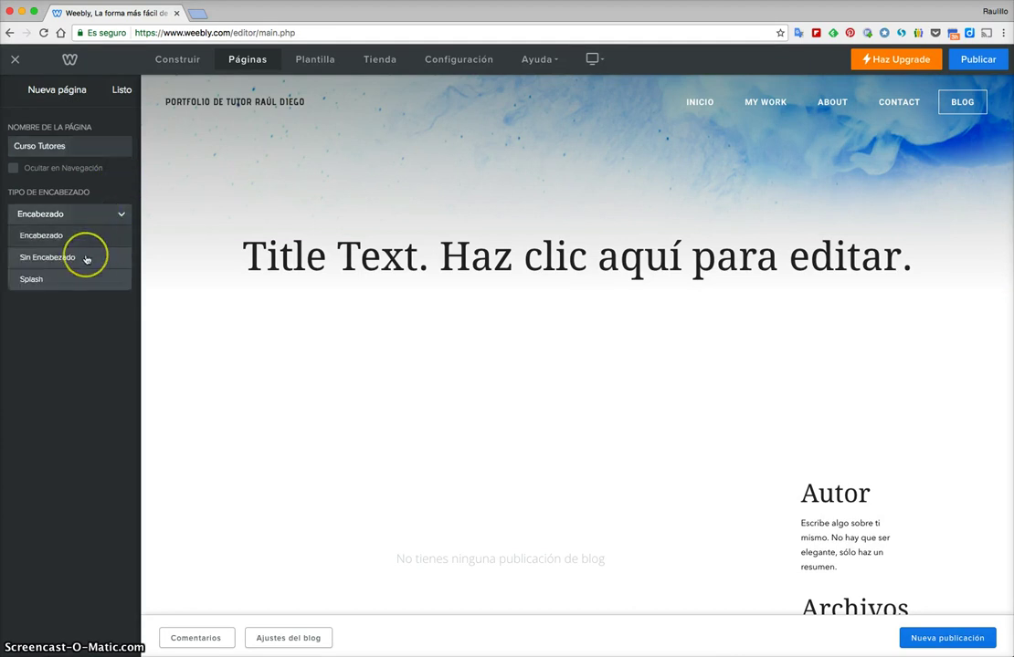
pyautogui.click(119, 185)
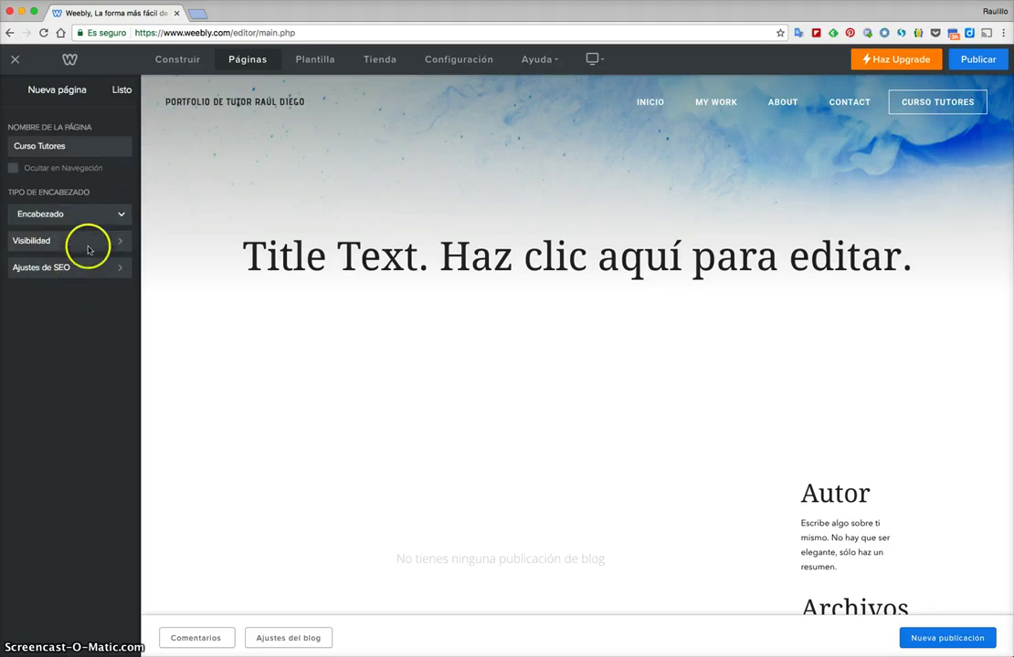
pyautogui.click(123, 89)
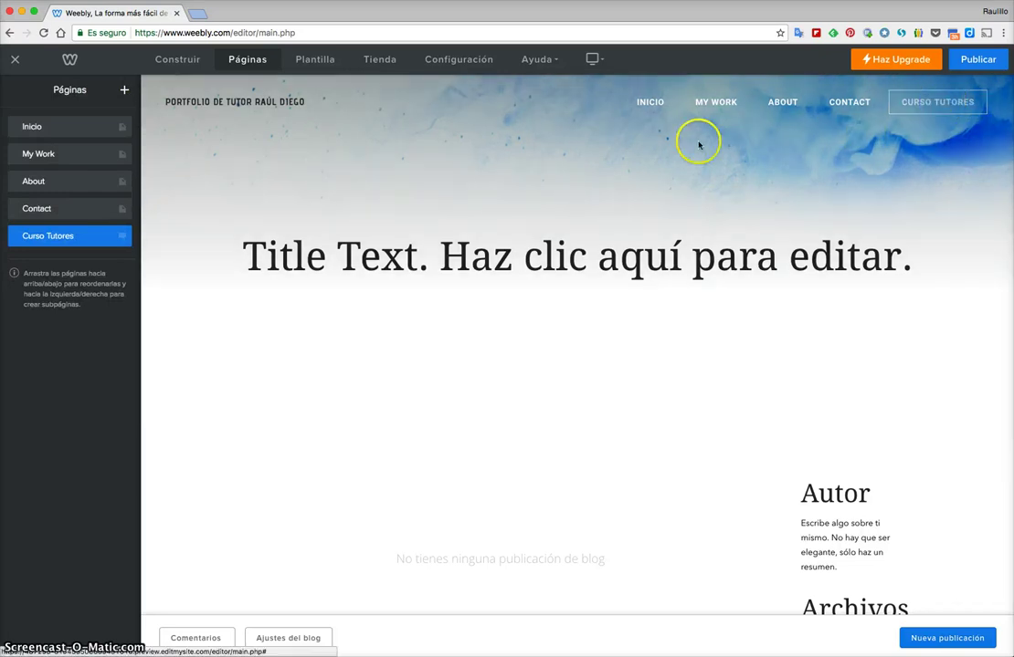
pyautogui.moveTo(17, 220); pyautogui.dragTo(16, 206)
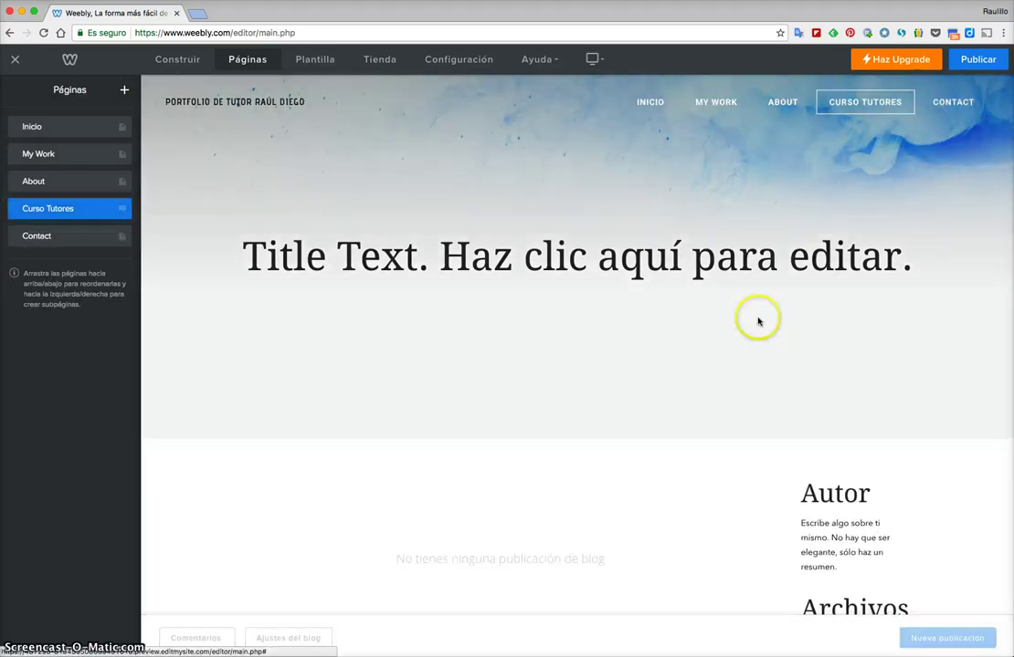
# Step: Replace the placeholder title in the blog page's header with "Curso Tutores"
pyautogui.scroll(-1, 783, 236)
pyautogui.click(783, 228)
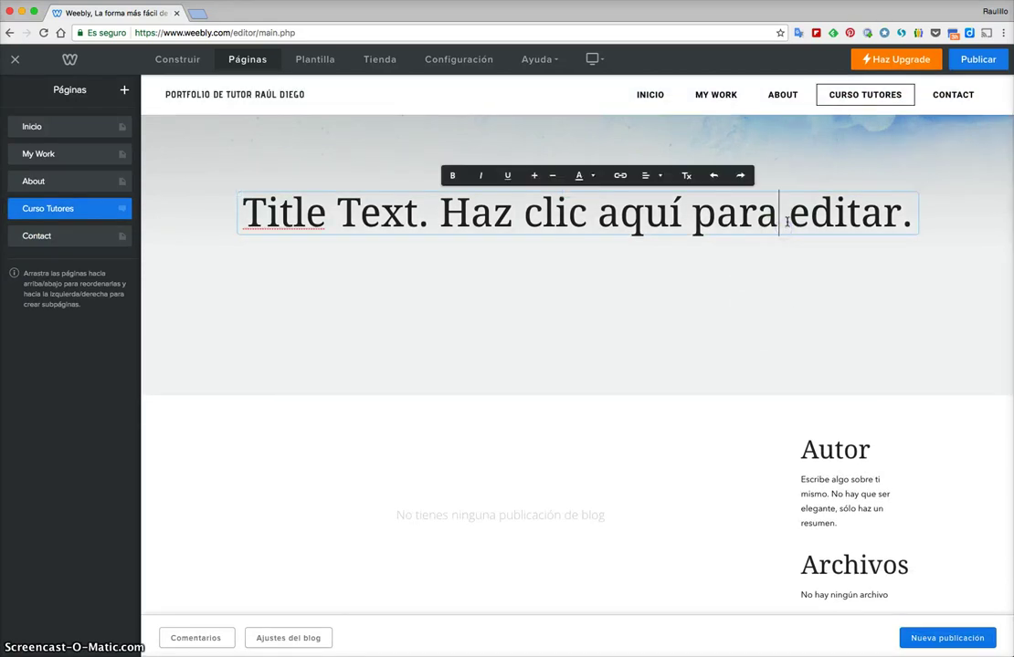
pyautogui.tripleClick(786, 222)
pyautogui.write('Cur')
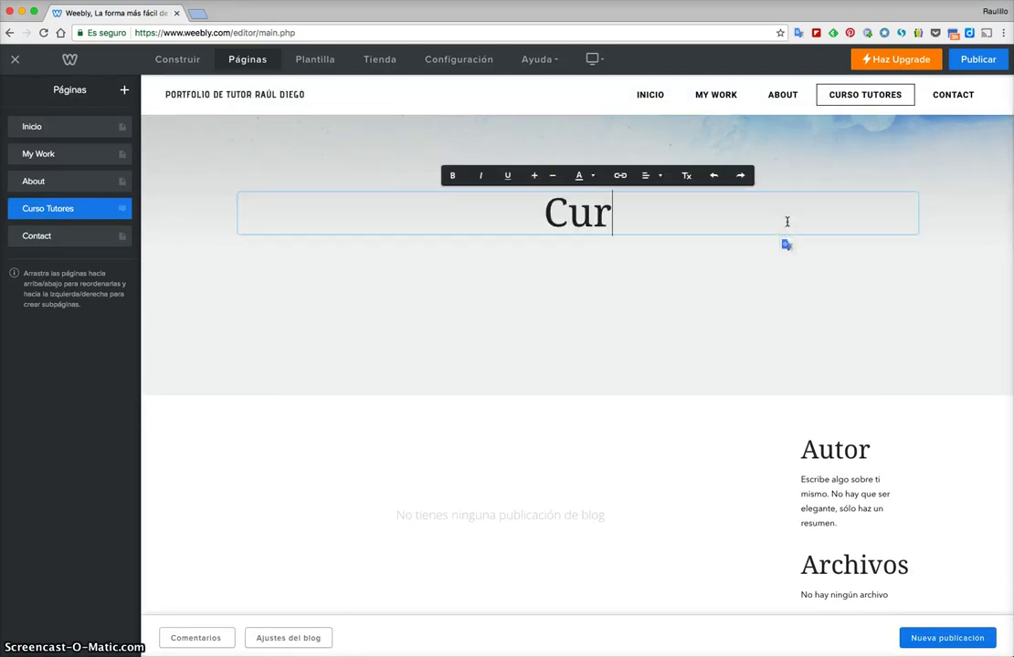
pyautogui.write('so Tutores')
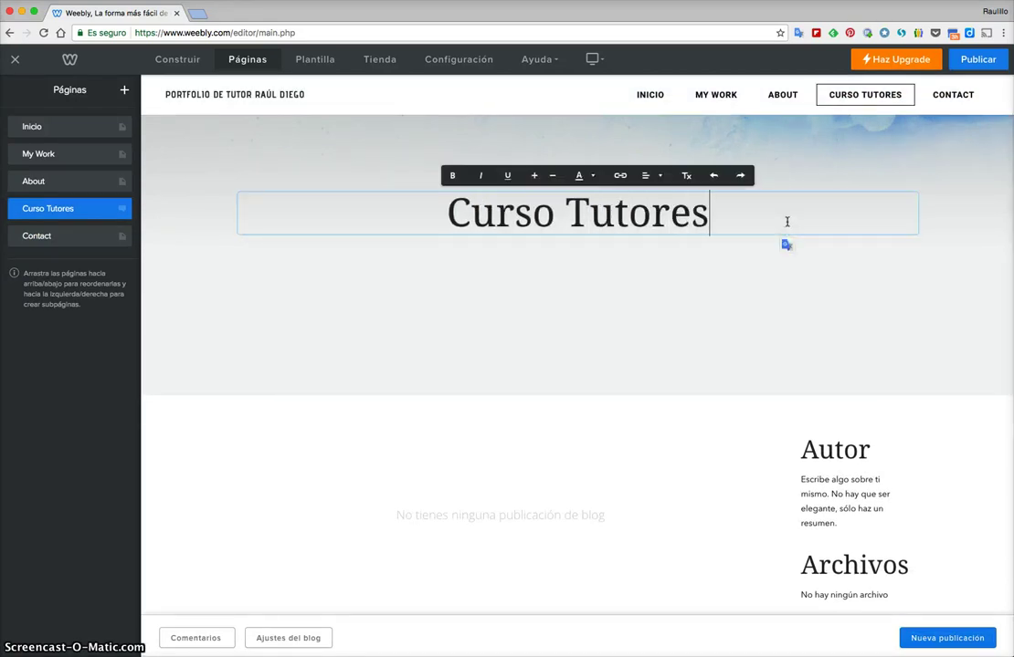
pyautogui.click(834, 276)
pyautogui.moveTo(672, 387)
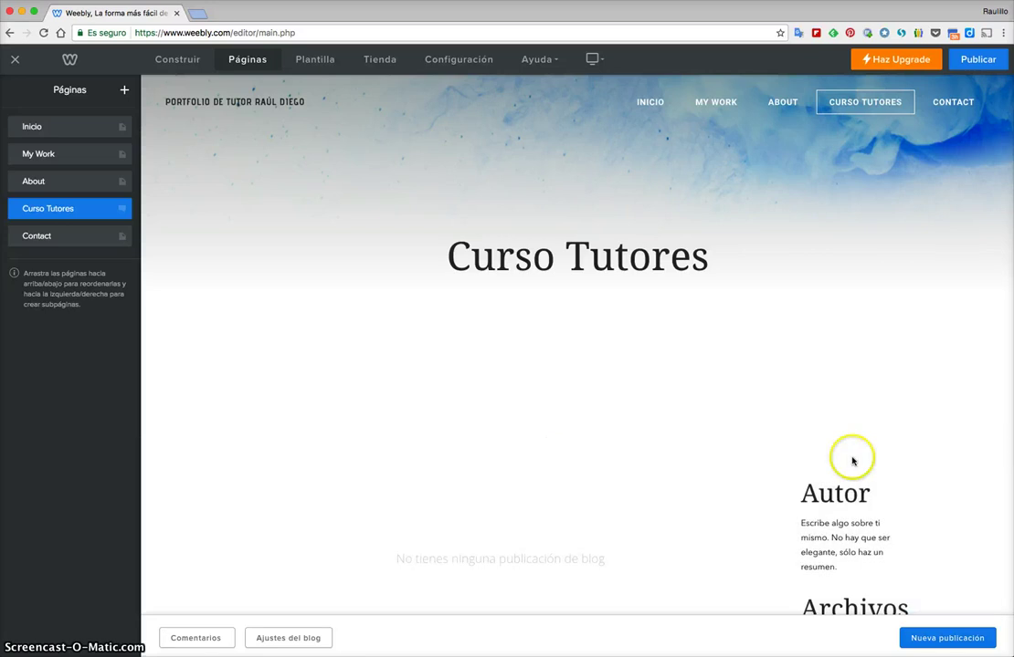
# Step: Exit to the site dashboard, reopen the portfolio site for editing and return to the Curso Tutores page
pyautogui.scroll(-4, 831, 456)
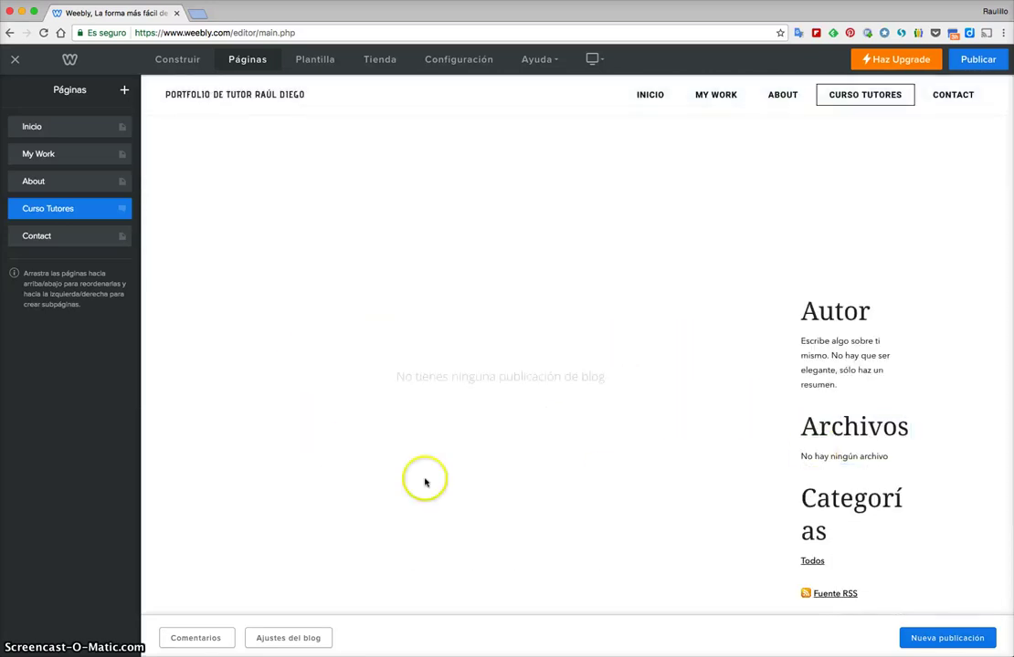
pyautogui.click(174, 64)
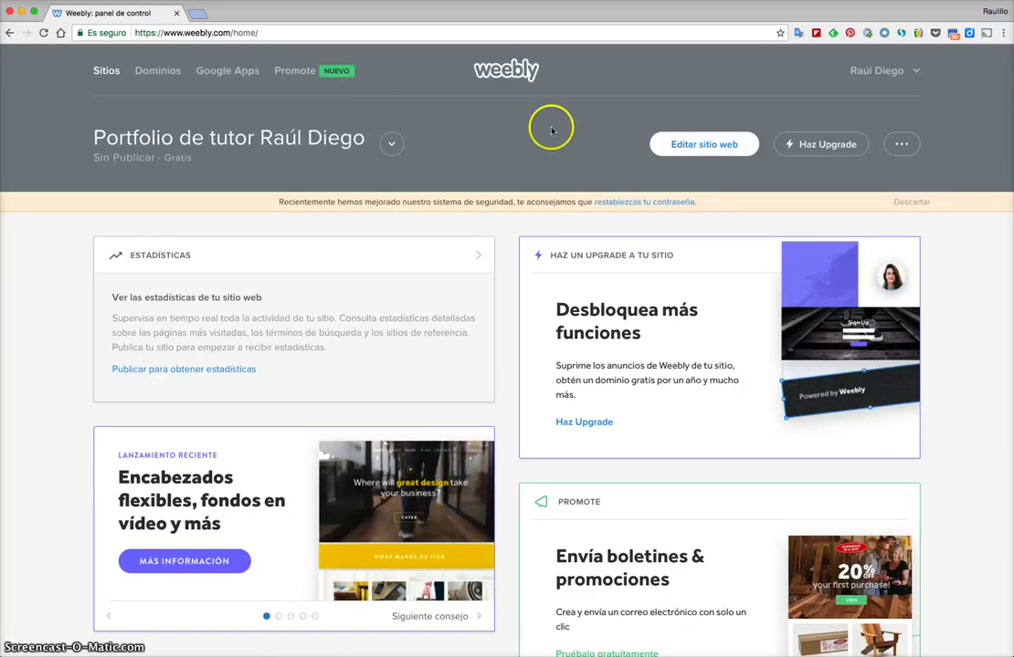
pyautogui.click(714, 144)
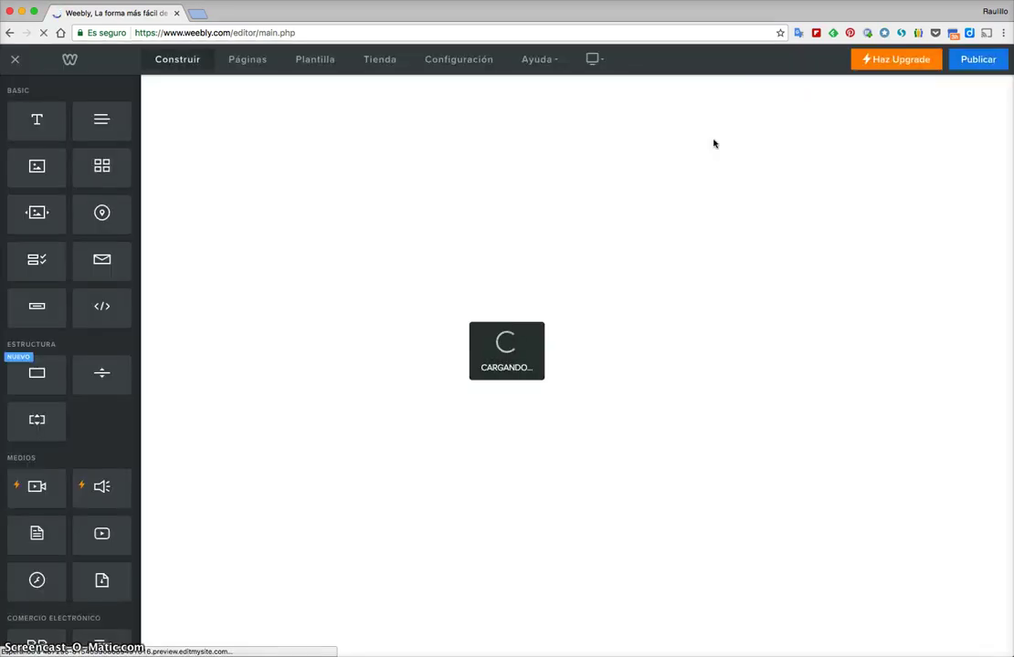
pyautogui.click(238, 58)
pyautogui.click(68, 205)
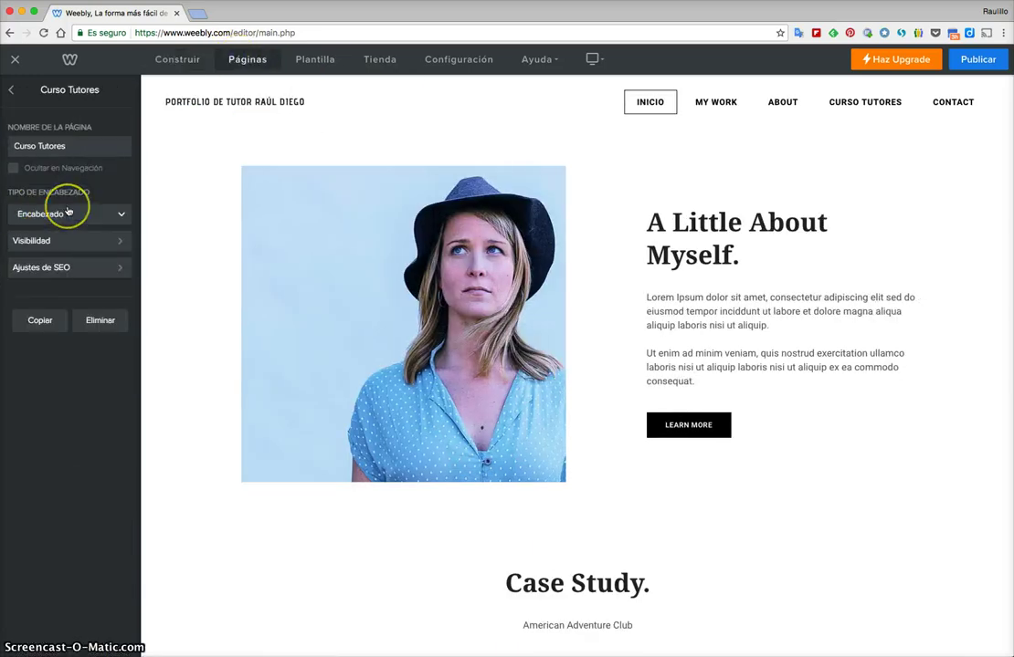
pyautogui.click(8, 89)
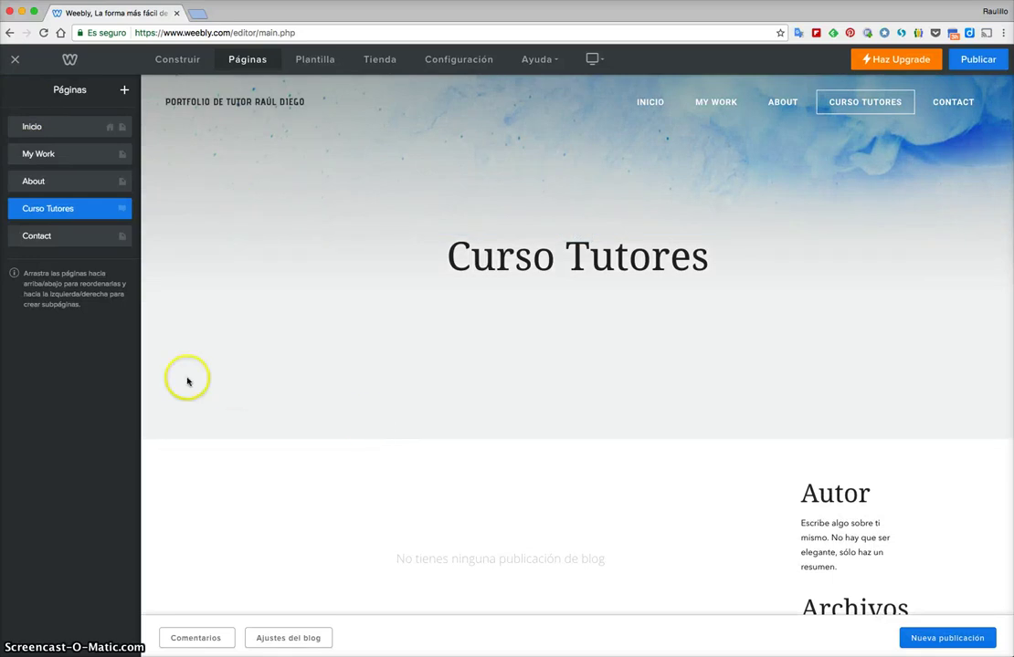
# Step: Start a new post on the Curso Tutores blog and add a text block above two side-by-side image placeholders
pyautogui.click(945, 639)
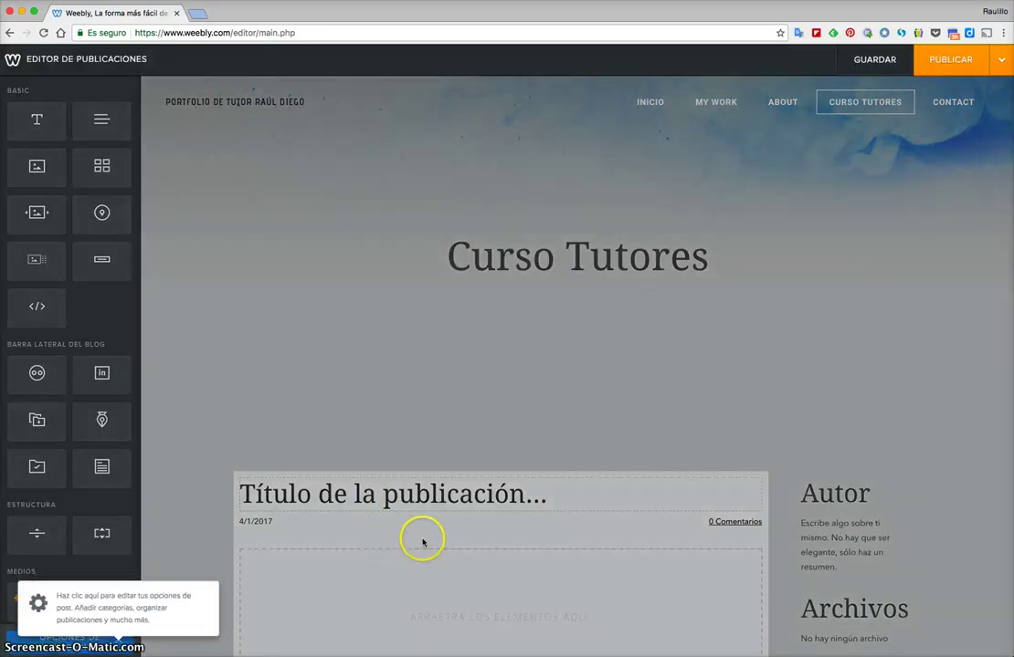
pyautogui.click(570, 498)
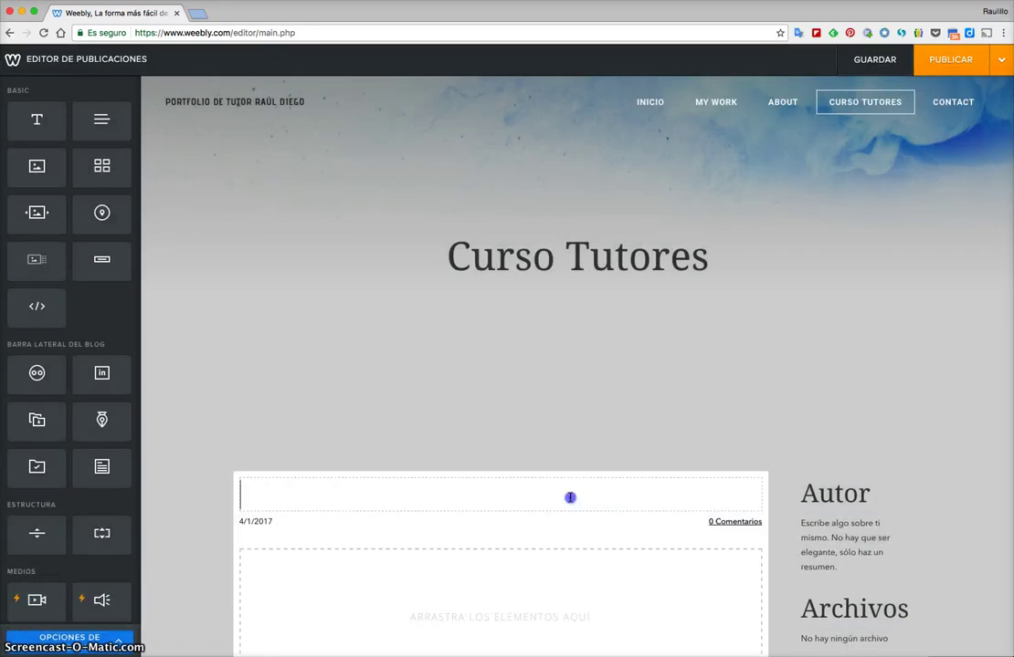
pyautogui.scroll(-3, 570, 497)
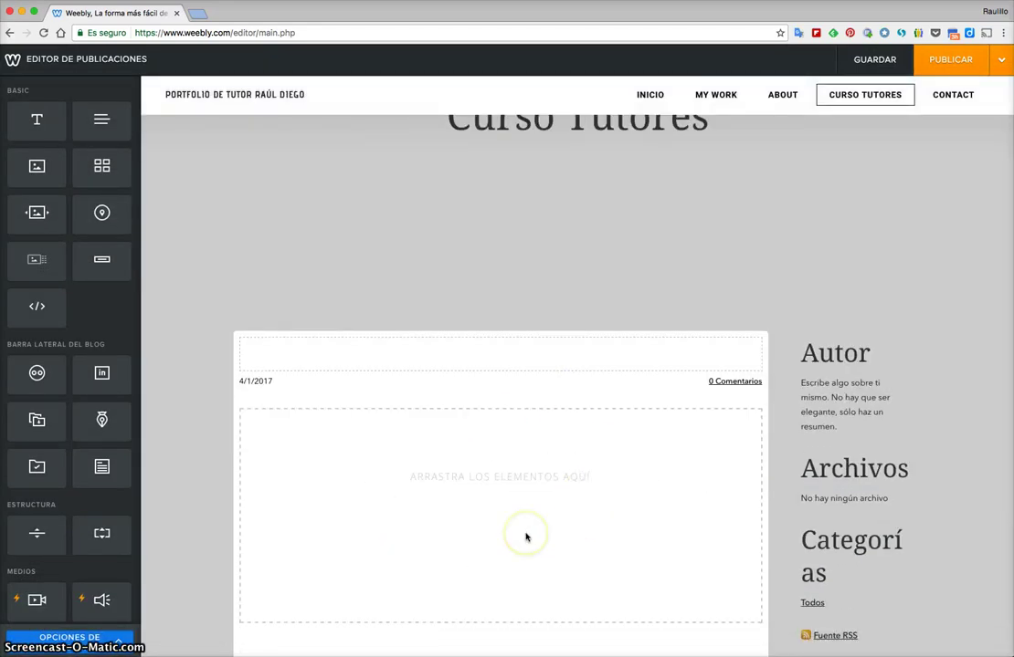
pyautogui.moveTo(52, 123); pyautogui.dragTo(346, 436)
pyautogui.moveTo(50, 167); pyautogui.dragTo(369, 527)
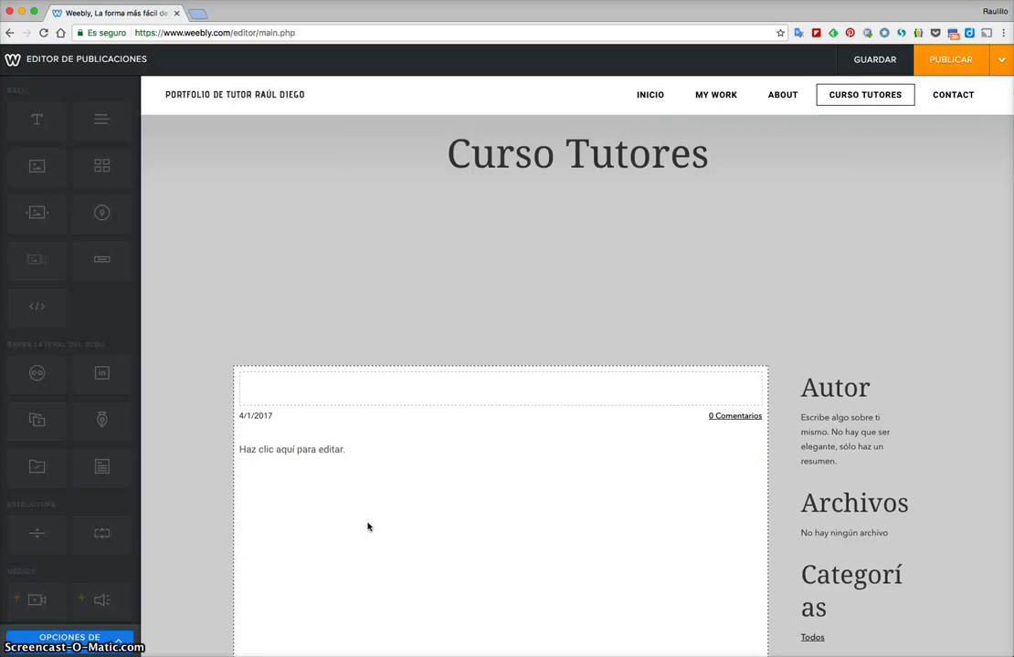
pyautogui.scroll(-2, 470, 511)
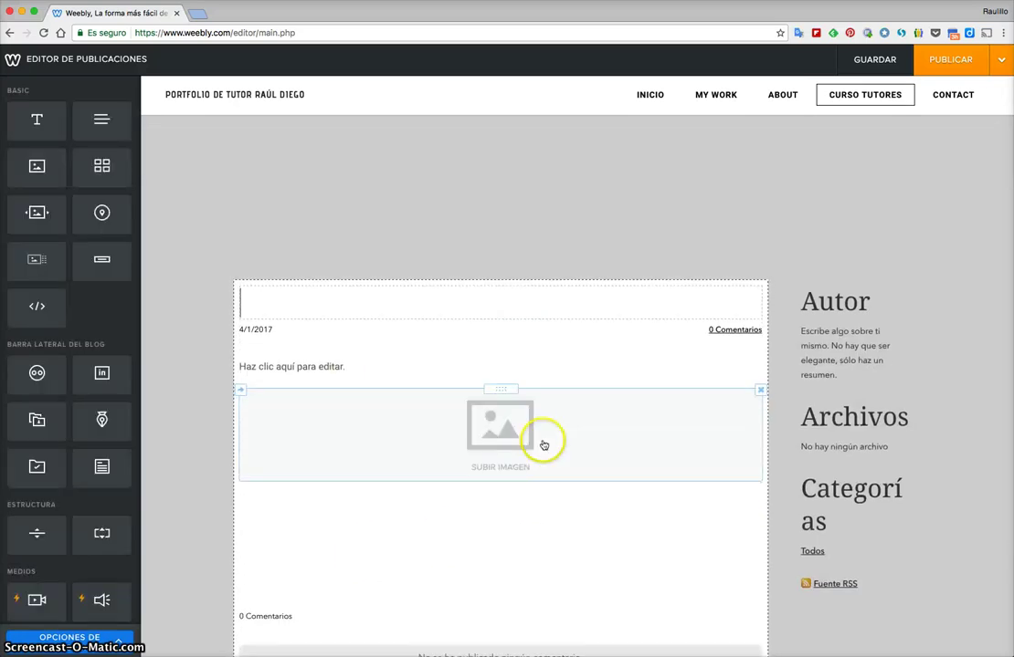
pyautogui.moveTo(27, 180); pyautogui.dragTo(548, 430)
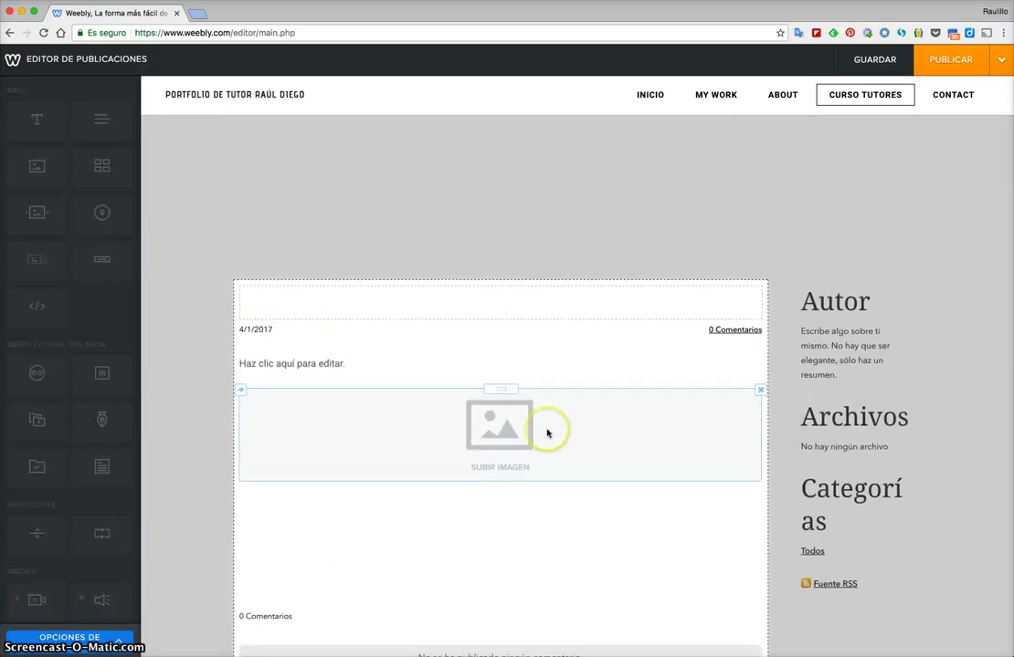
# Step: Add a second text block below the images, a spacer between them, and a divider under the text
pyautogui.moveTo(91, 120); pyautogui.dragTo(416, 534)
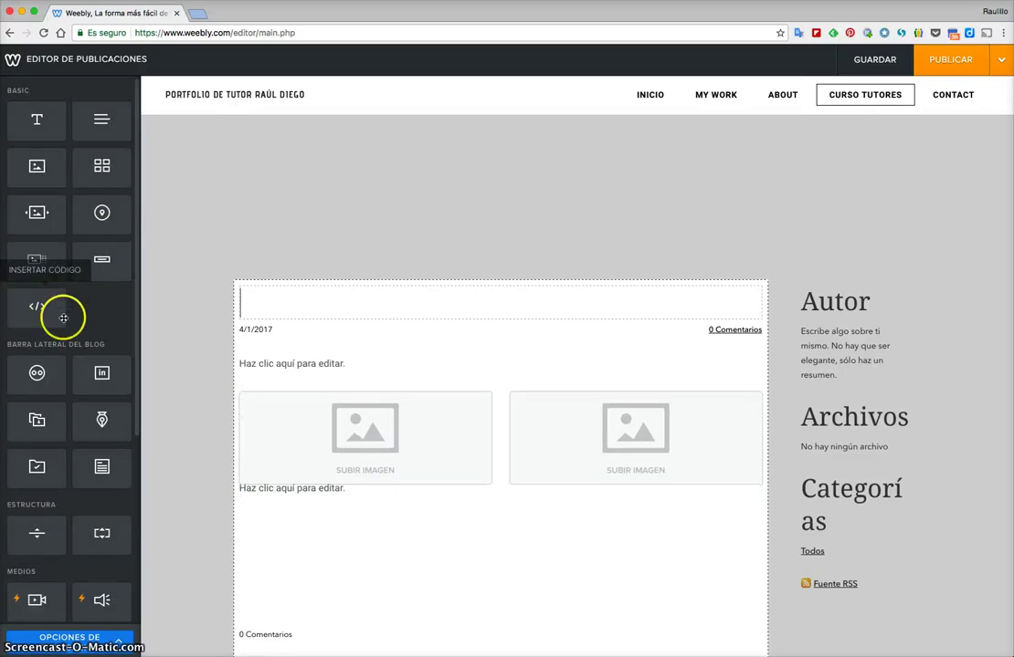
pyautogui.scroll(-1, 101, 439)
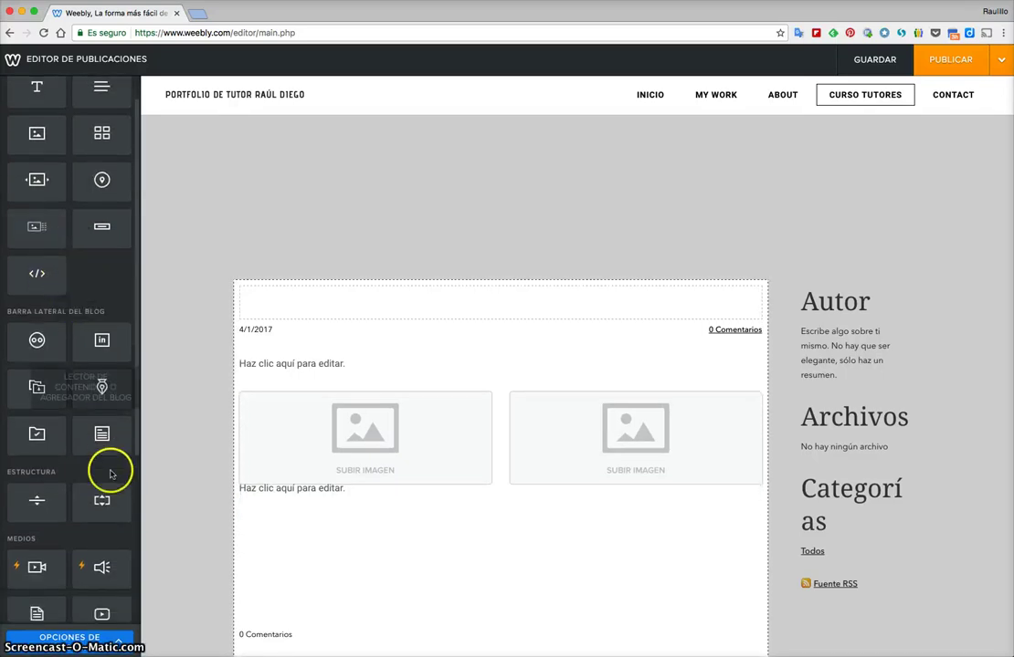
pyautogui.moveTo(102, 499); pyautogui.dragTo(294, 480)
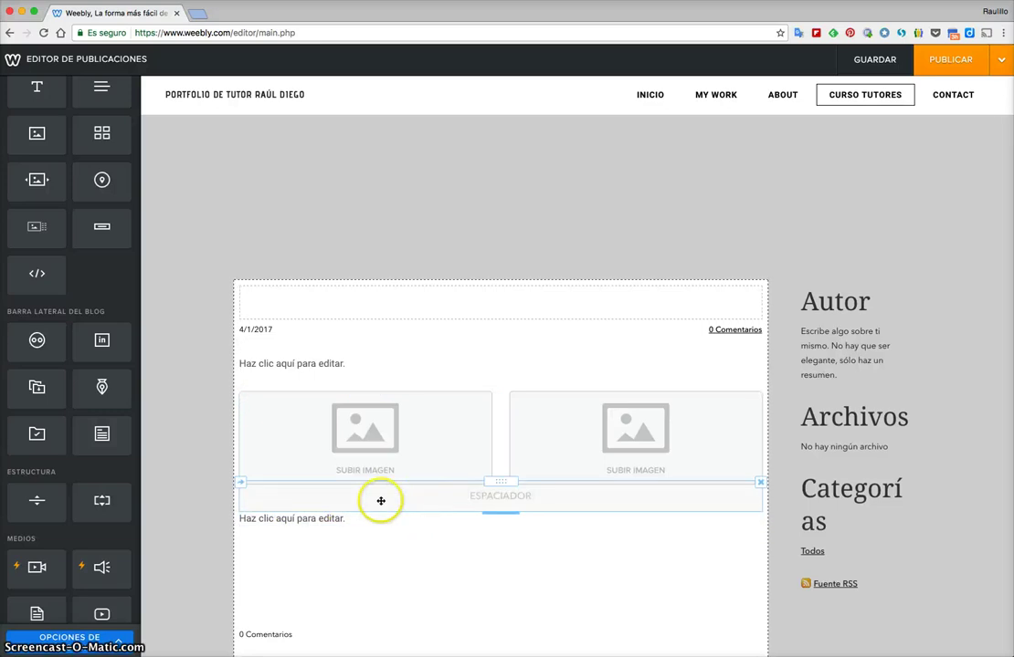
pyautogui.moveTo(36, 498); pyautogui.dragTo(396, 518)
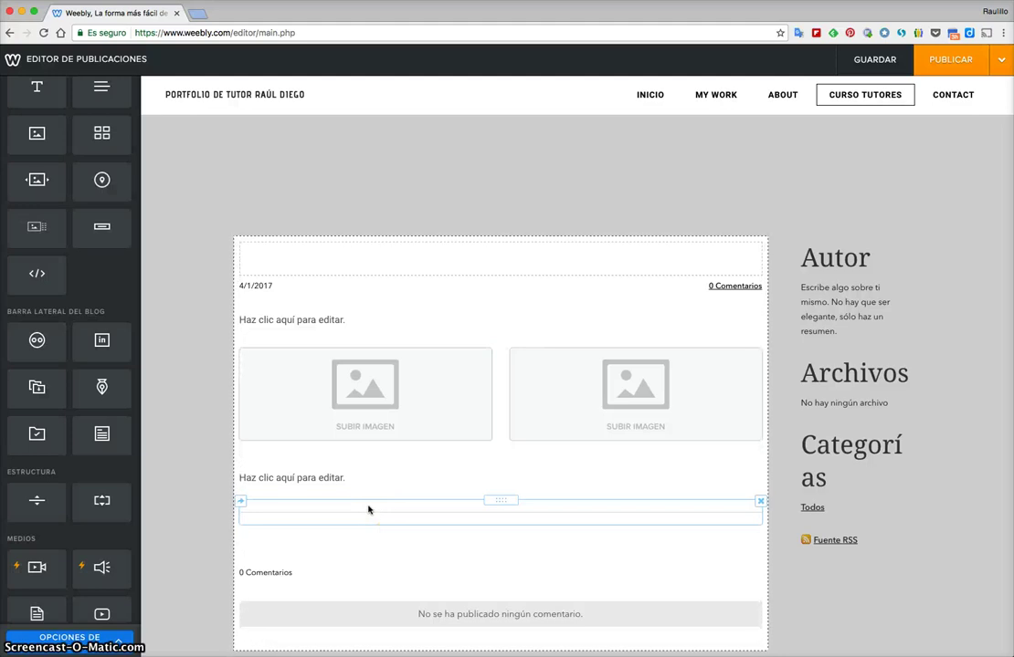
# Step: Title the blog post "Entrada de prueba"
pyautogui.write('Entra de')
pyautogui.press('BackSpace')
pyautogui.press('BackSpace')
pyautogui.press('BackSpace')
pyautogui.press('BackSpace')
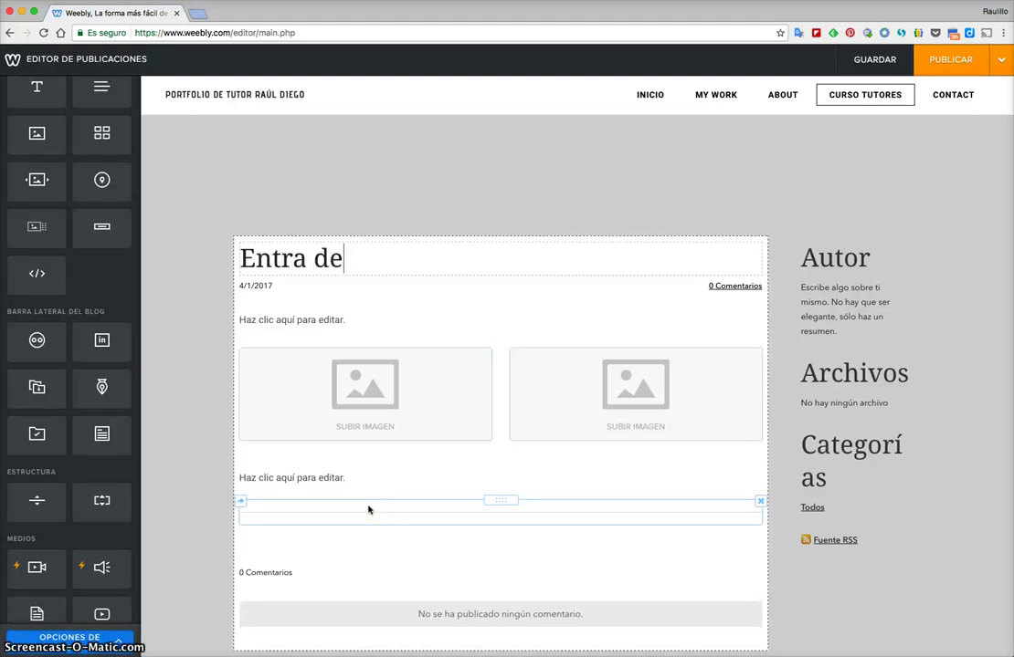
pyautogui.write('da de pruev')
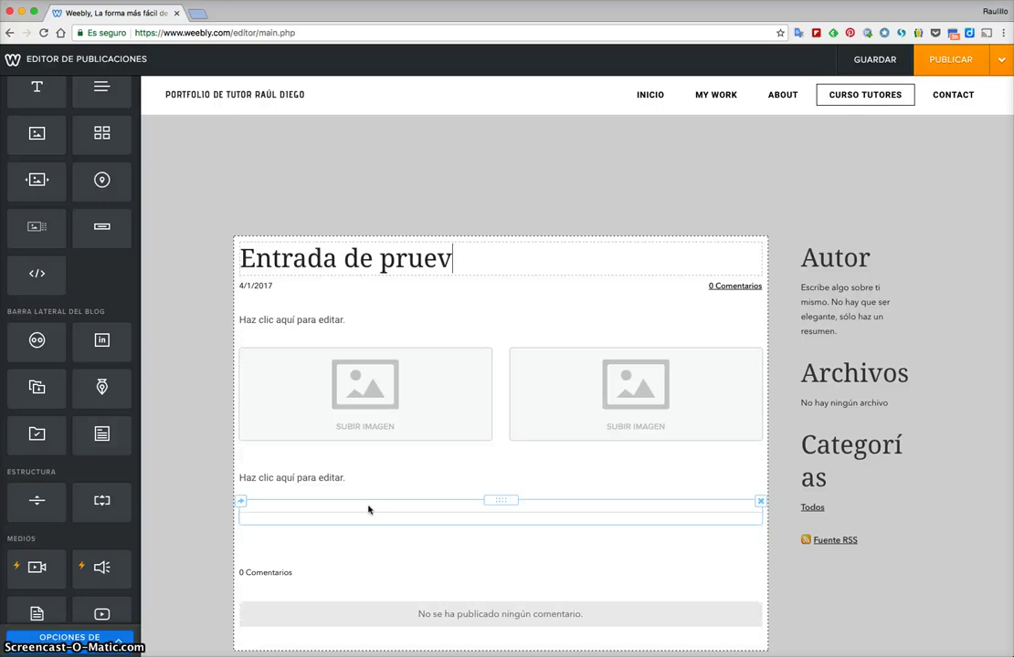
pyautogui.press('BackSpace')
pyautogui.write('ba')
pyautogui.scroll(-1, 374, 511)
pyautogui.click(382, 512)
pyautogui.scroll(-2, 383, 511)
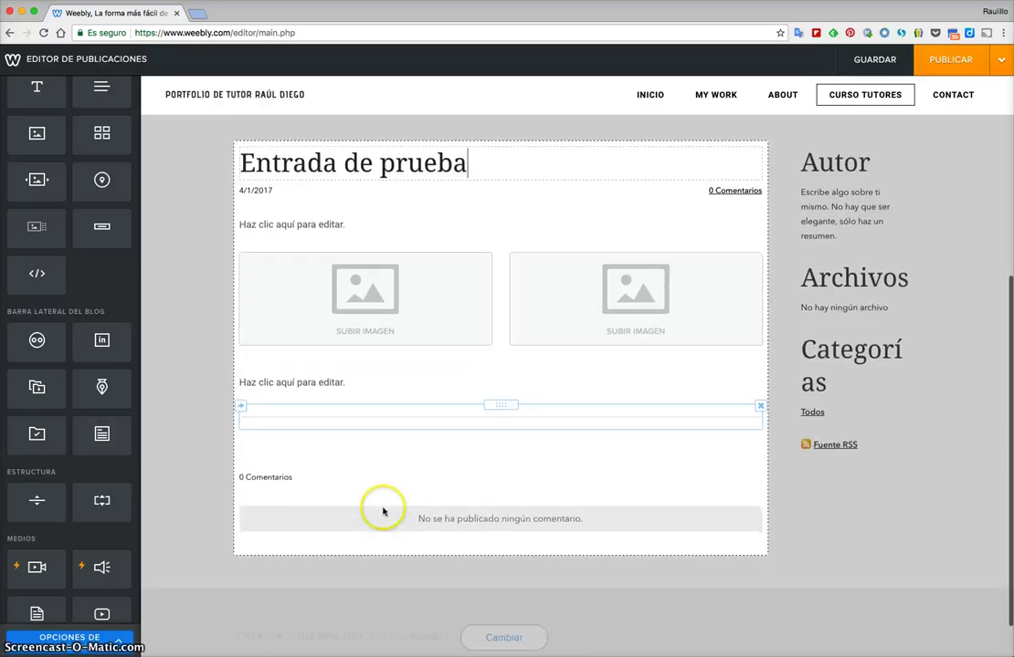
# Step: In the post options, set publishing to Inmediatamente and comments to Abierto
pyautogui.click(119, 642)
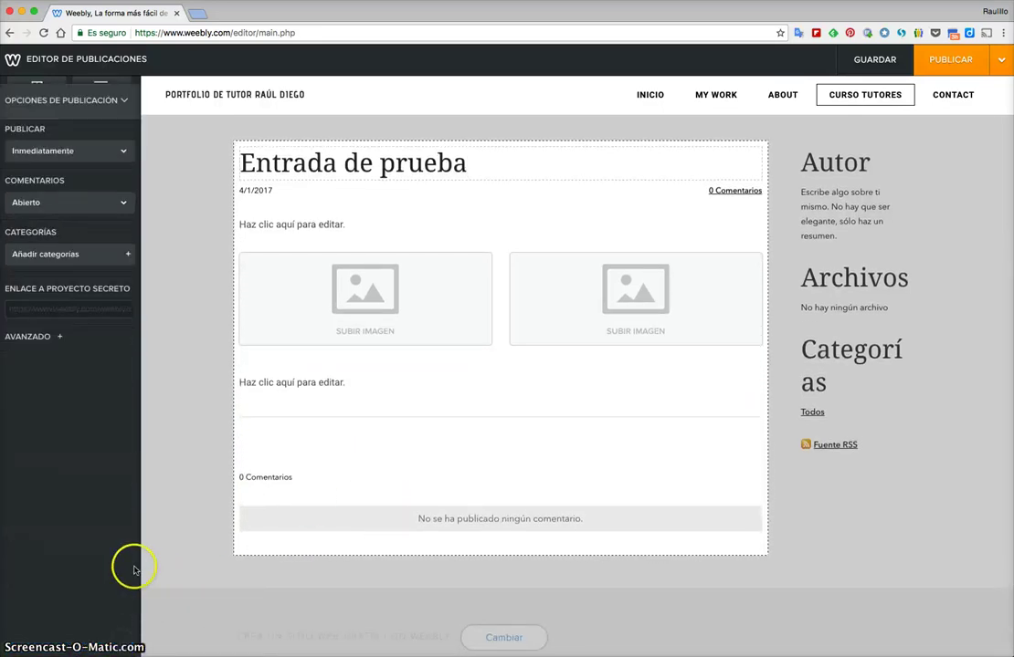
pyautogui.click(111, 155)
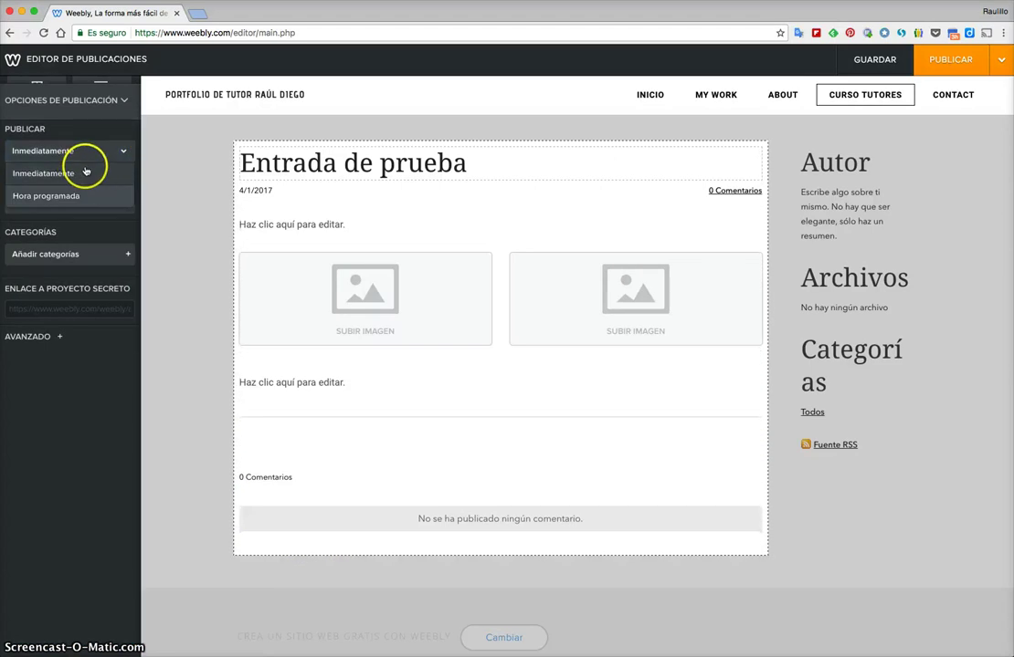
pyautogui.click(84, 172)
pyautogui.click(81, 203)
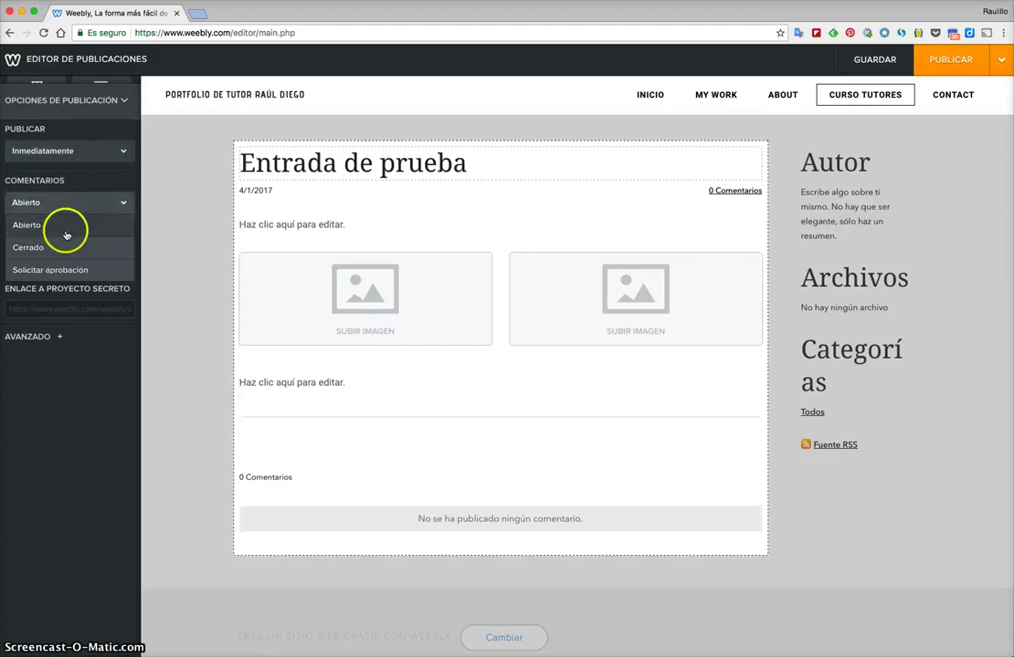
pyautogui.click(72, 225)
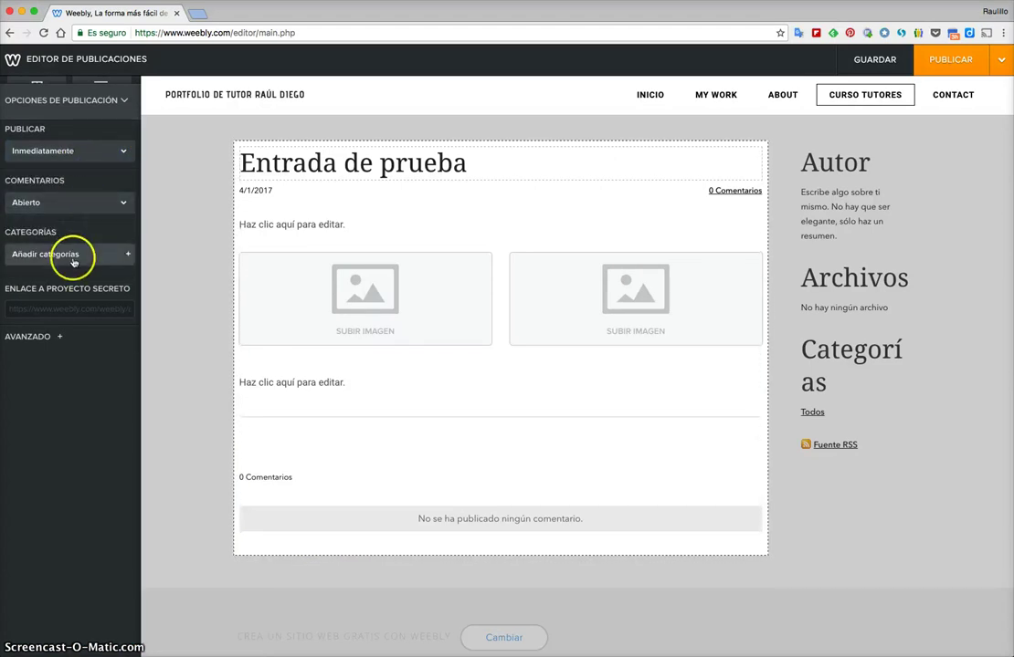
# Step: Add a new category named "presentación" to the post
pyautogui.click(73, 260)
pyautogui.click(63, 283)
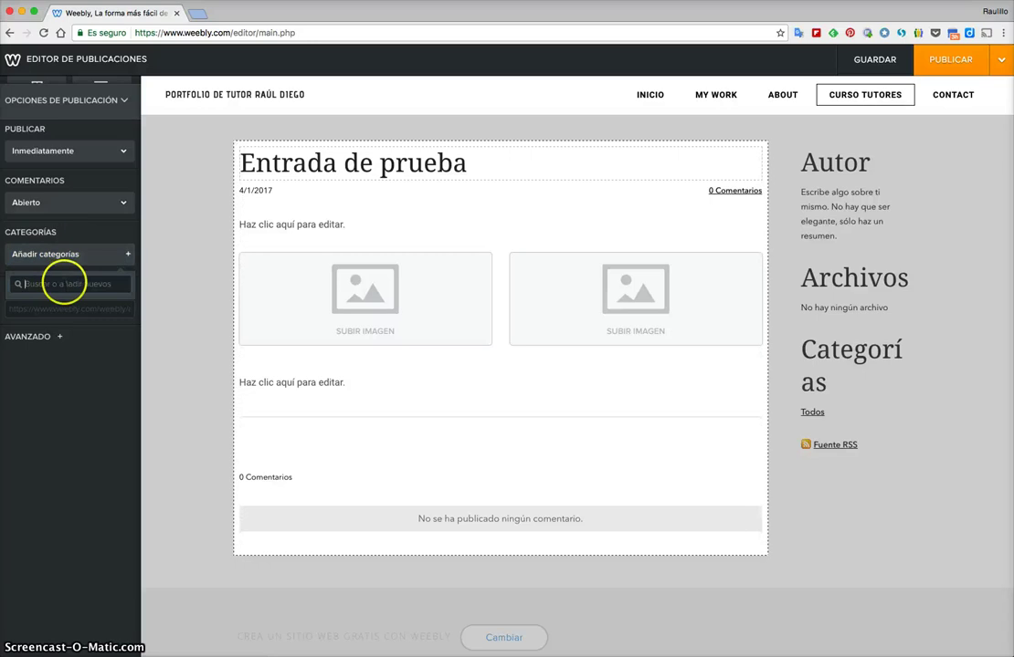
pyautogui.write('presentación')
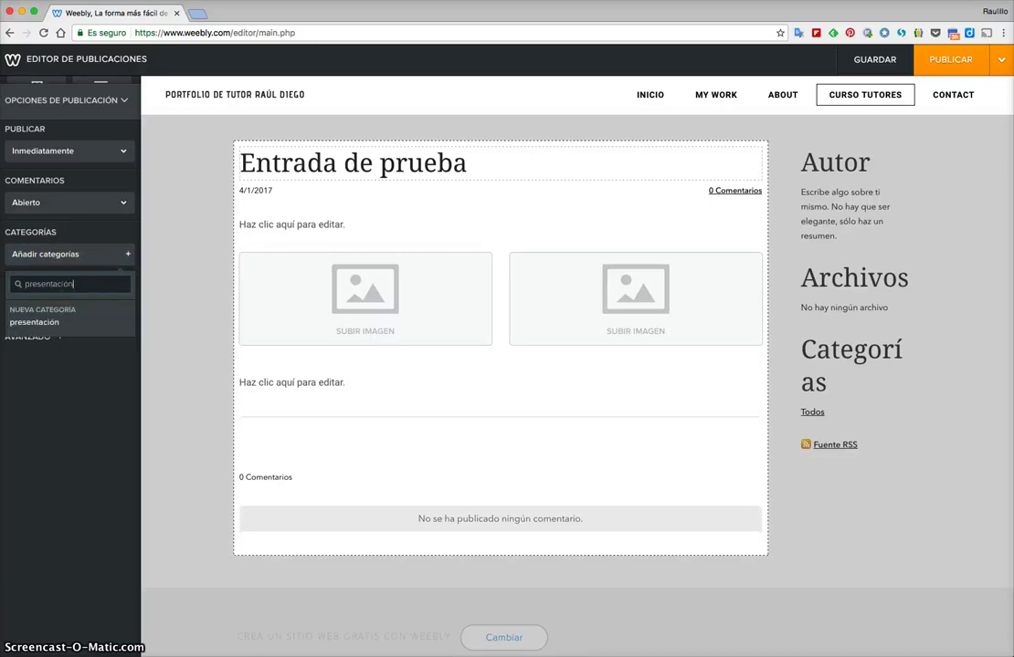
pyautogui.click(54, 320)
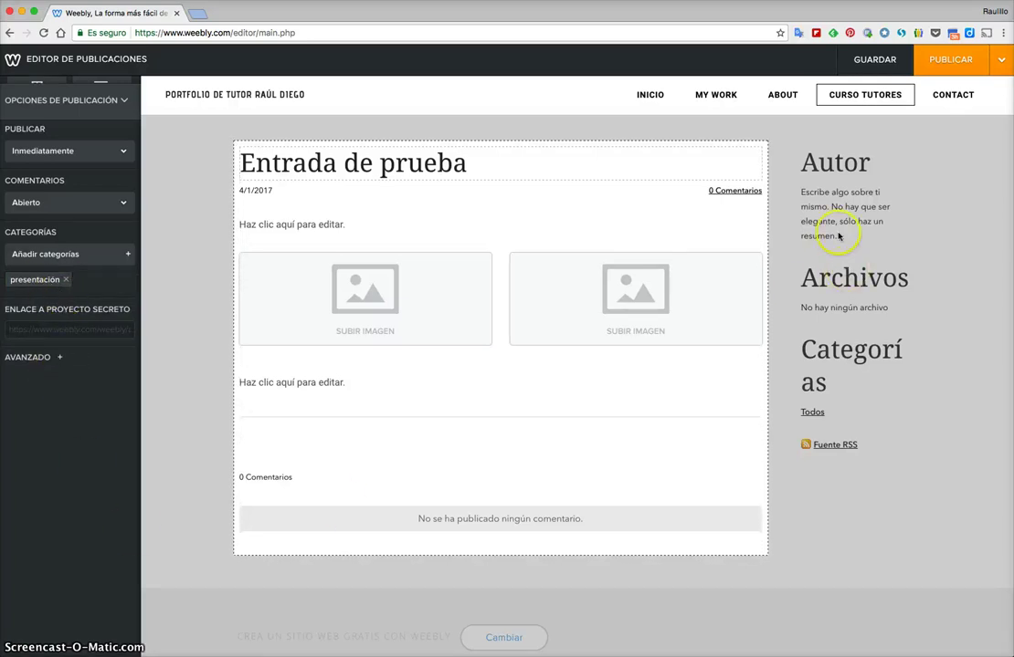
# Step: Publish the Entrada de prueba post to the Curso Tutores blog page and dismiss the notice
pyautogui.click(934, 73)
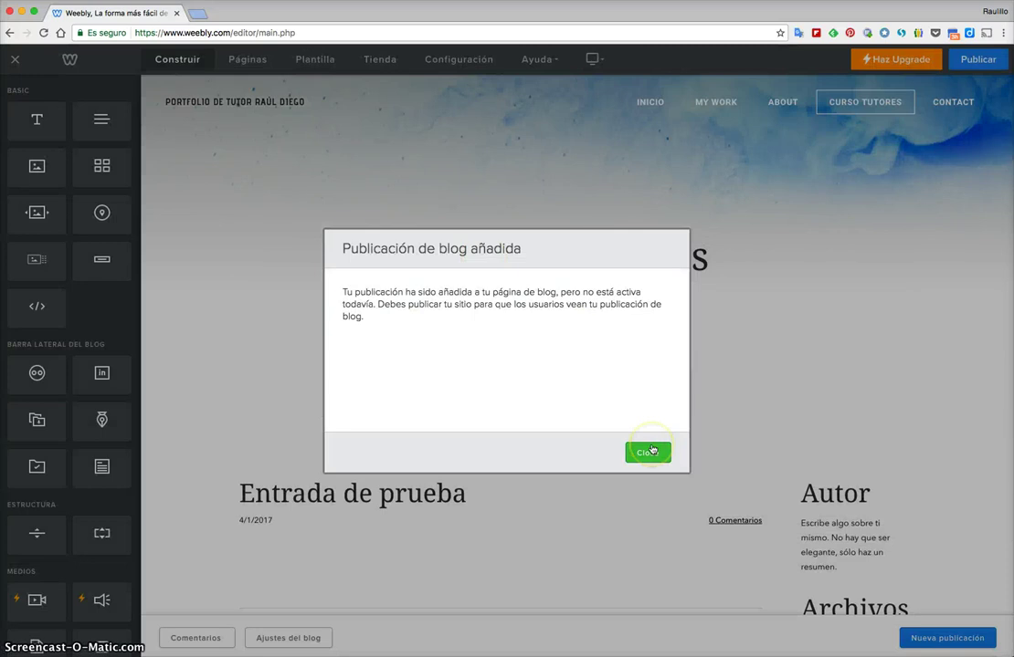
pyautogui.click(648, 452)
pyautogui.scroll(-4, 667, 420)
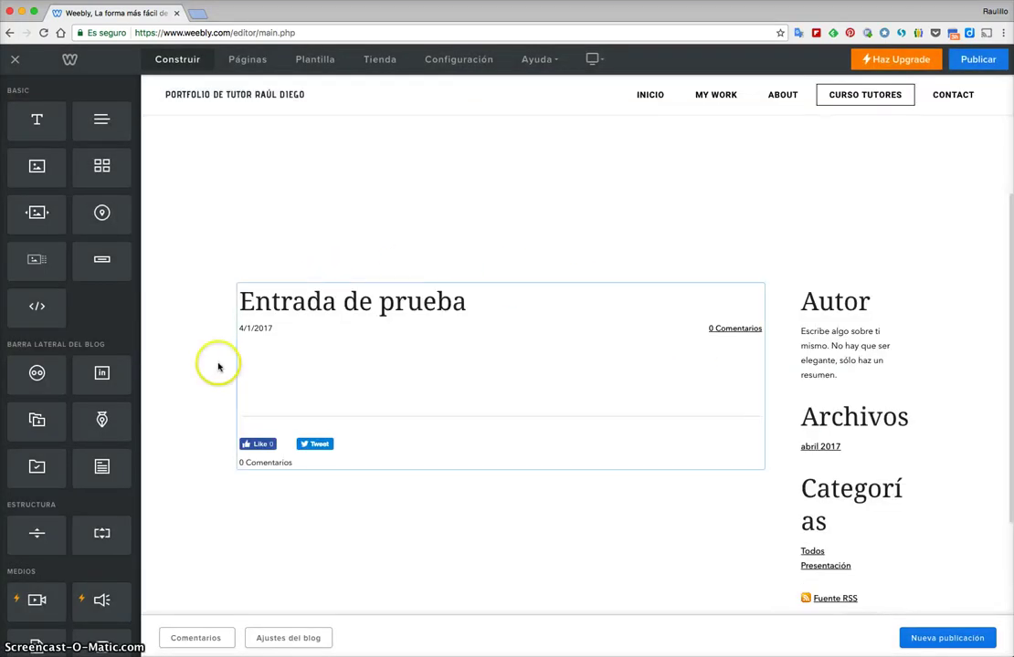
# Step: Reopen the Entrada de prueba post, check the image sources for its first placeholder without adding one, and update the post
pyautogui.click(518, 364)
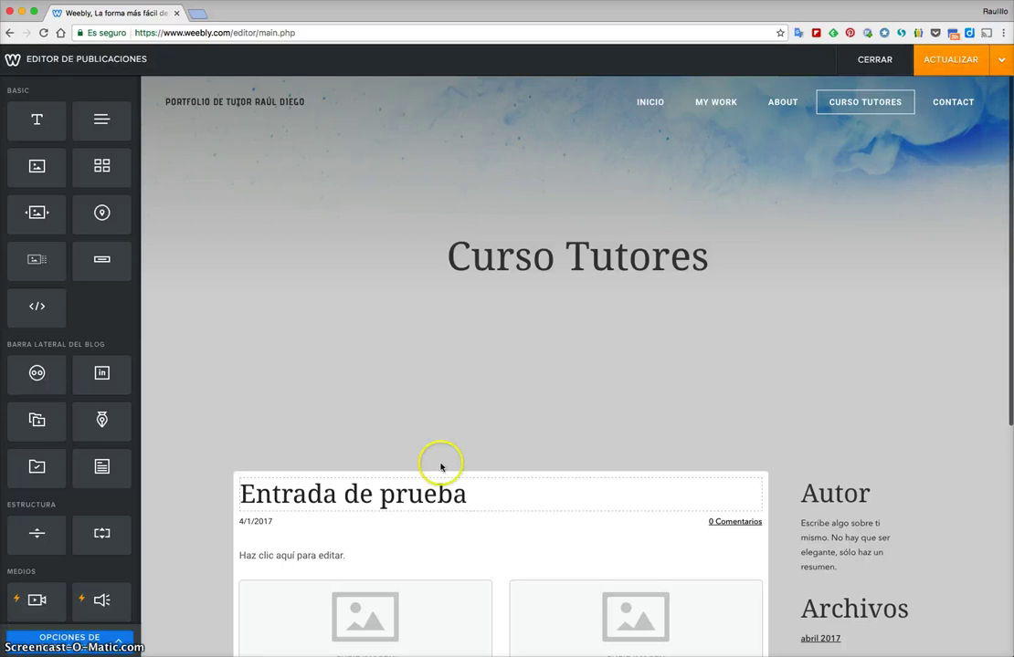
pyautogui.click(366, 614)
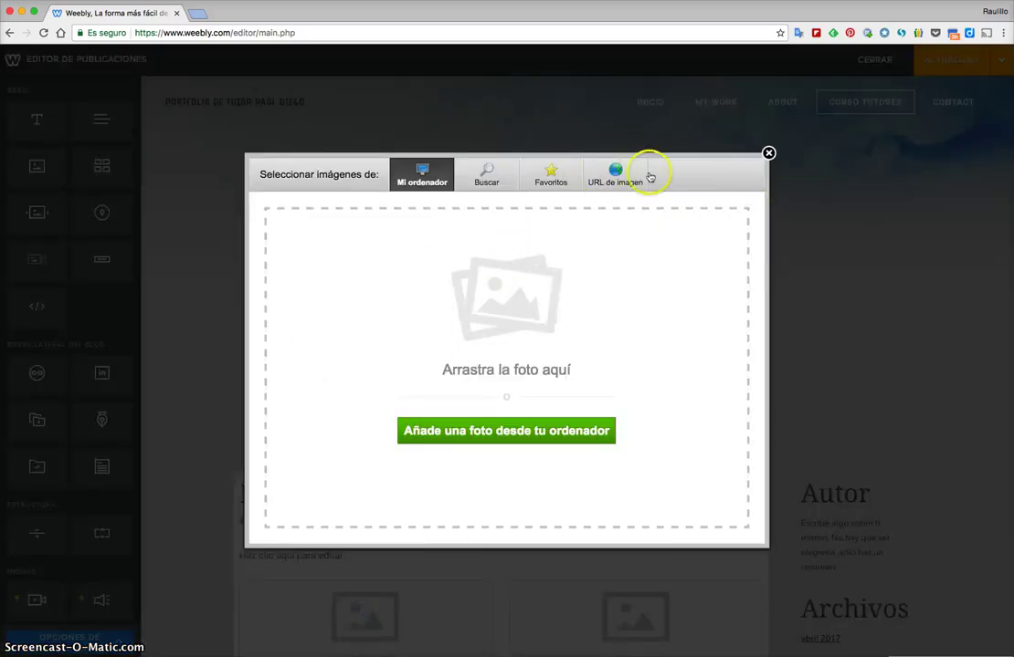
pyautogui.click(768, 154)
pyautogui.scroll(-5, 729, 261)
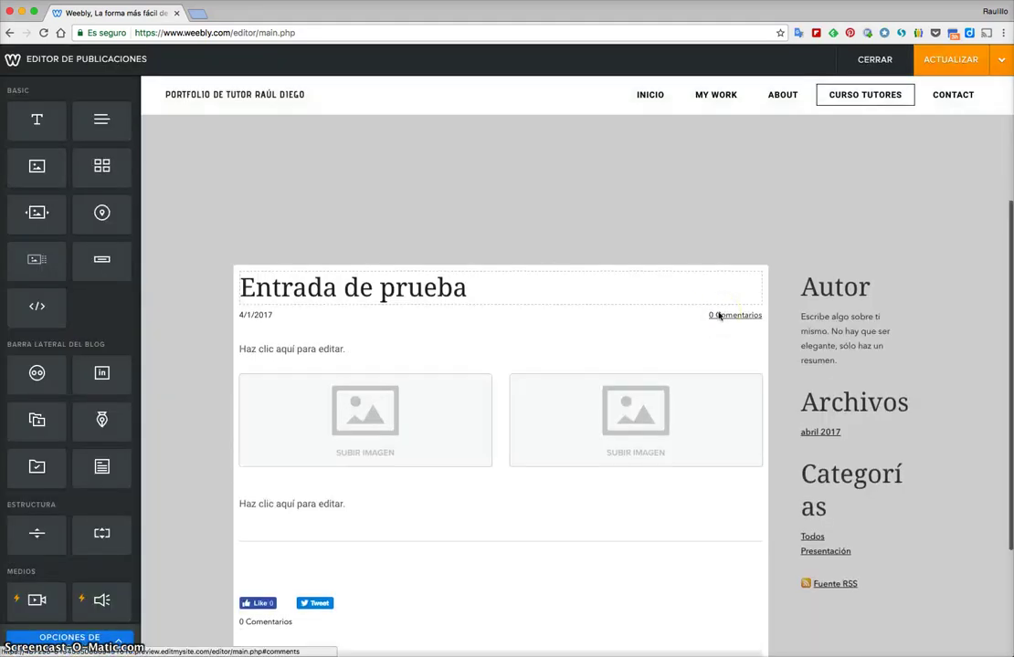
pyautogui.click(717, 316)
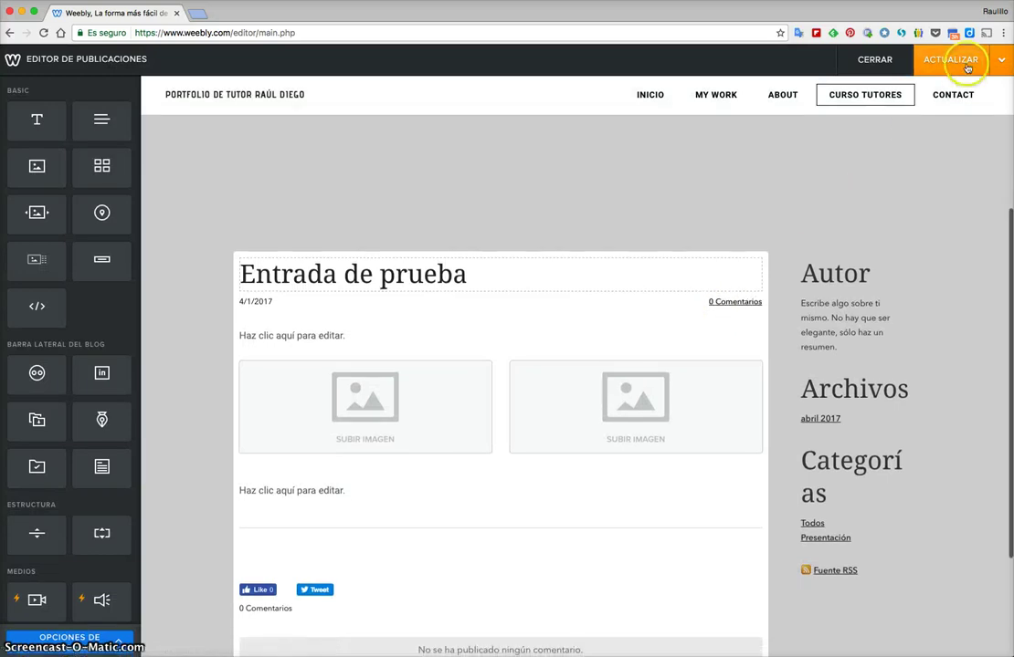
pyautogui.click(967, 65)
pyautogui.click(648, 453)
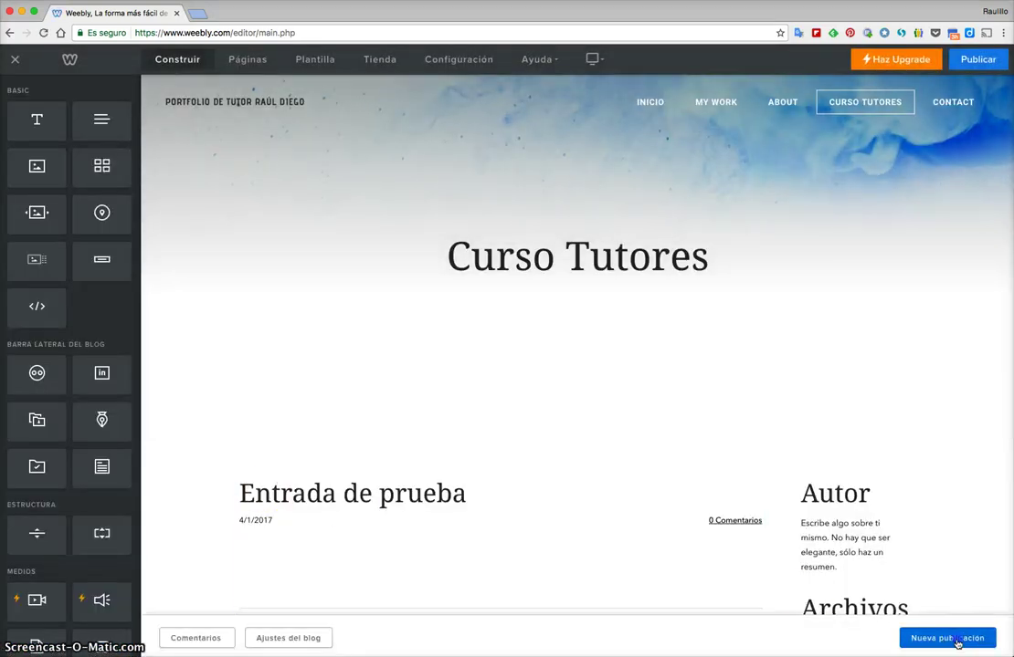
# Step: Create another blog post, leave its title and content empty, and publish it
pyautogui.click(959, 638)
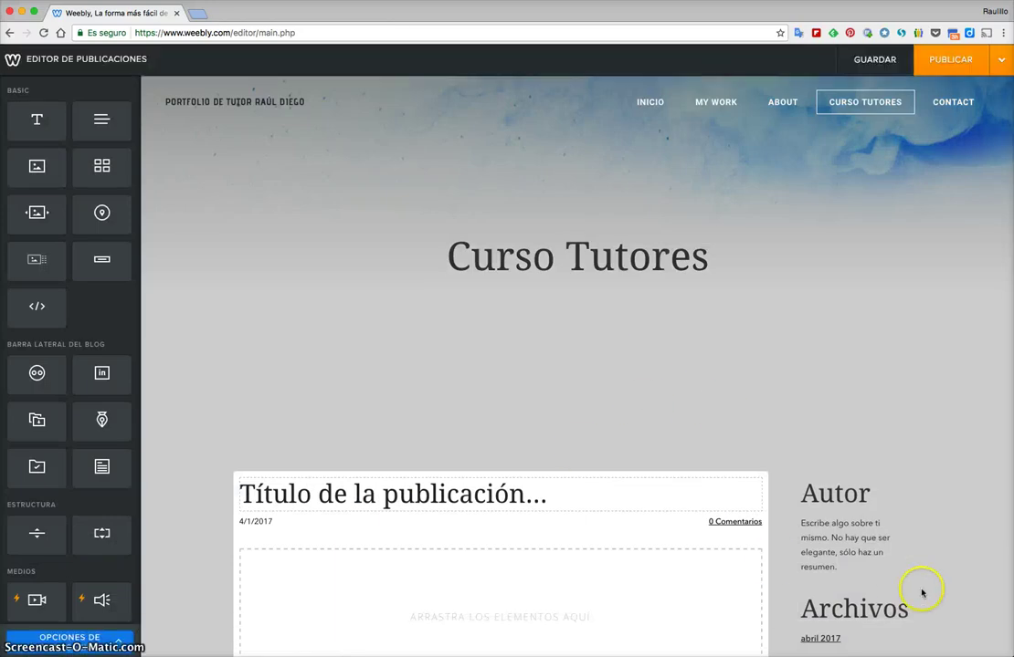
pyautogui.scroll(-3, 835, 548)
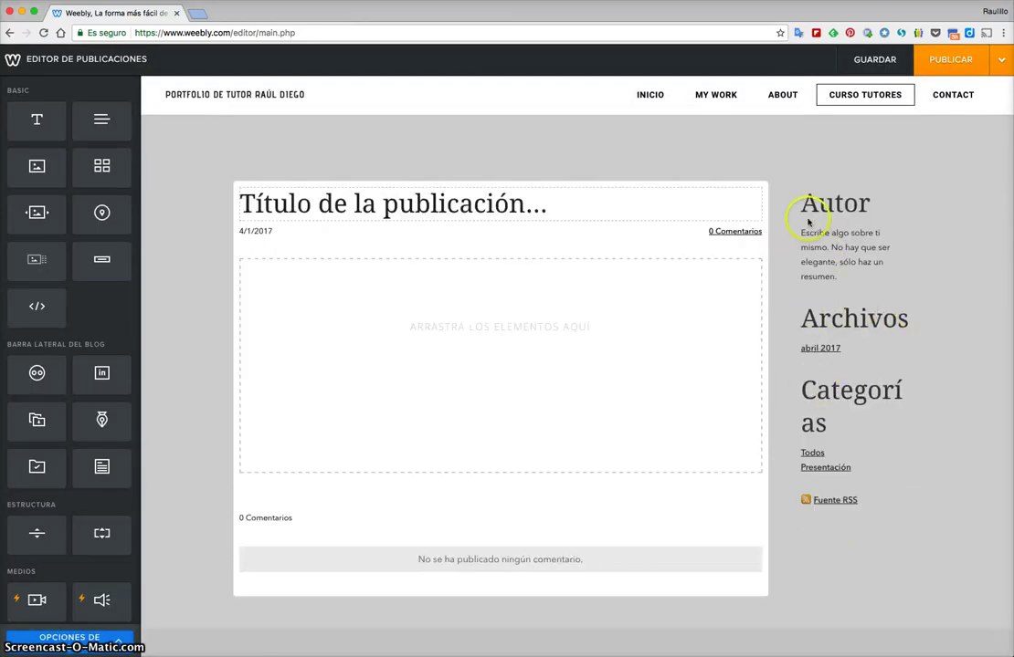
pyautogui.click(950, 59)
pyautogui.click(645, 453)
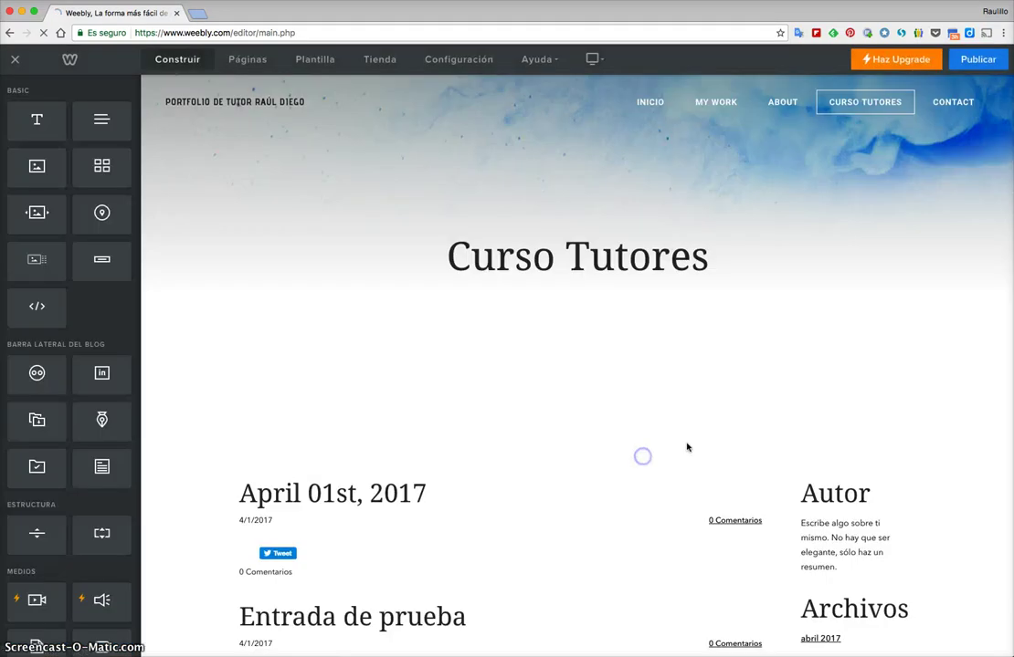
# Step: Review the blog page's post list and its Autor, Archivos and Categorías sidebar sections
pyautogui.click(829, 438)
pyautogui.tripleClick(829, 438)
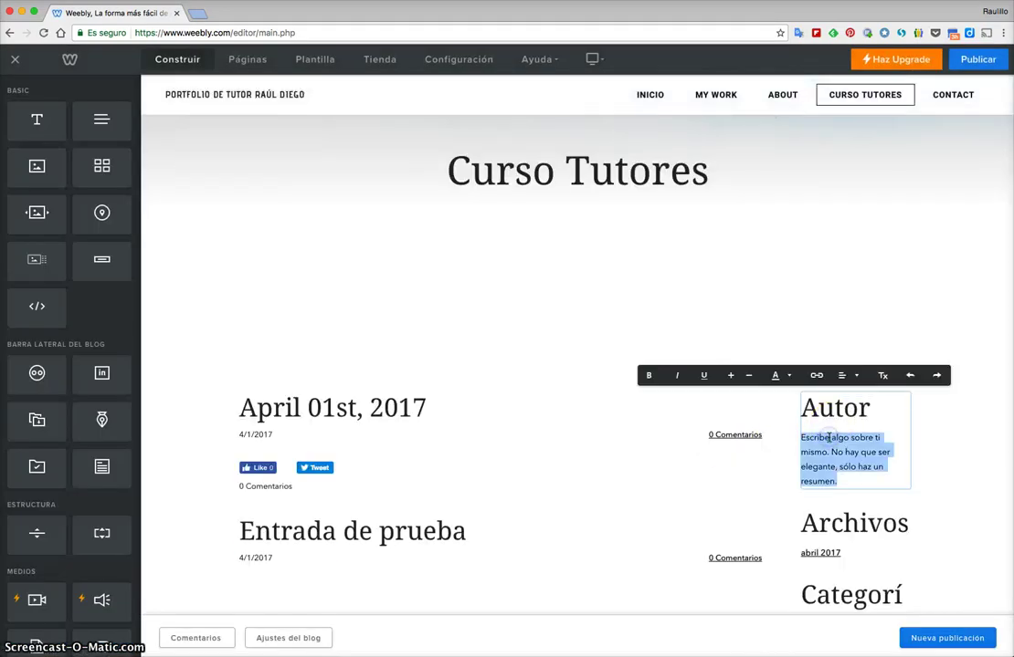
pyautogui.scroll(-5, 973, 430)
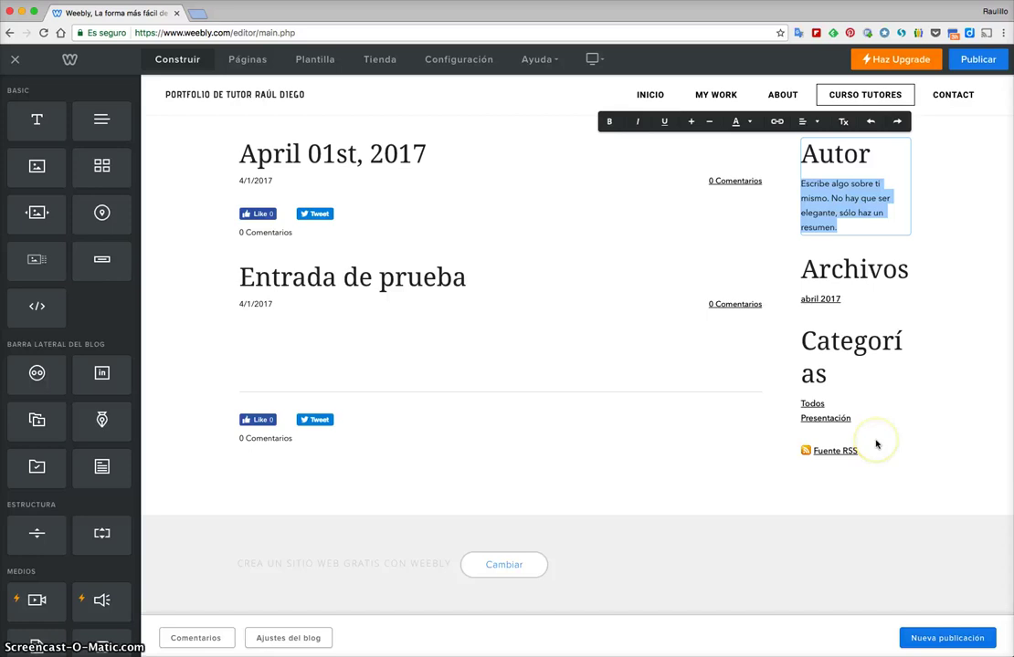
pyautogui.scroll(5, 875, 444)
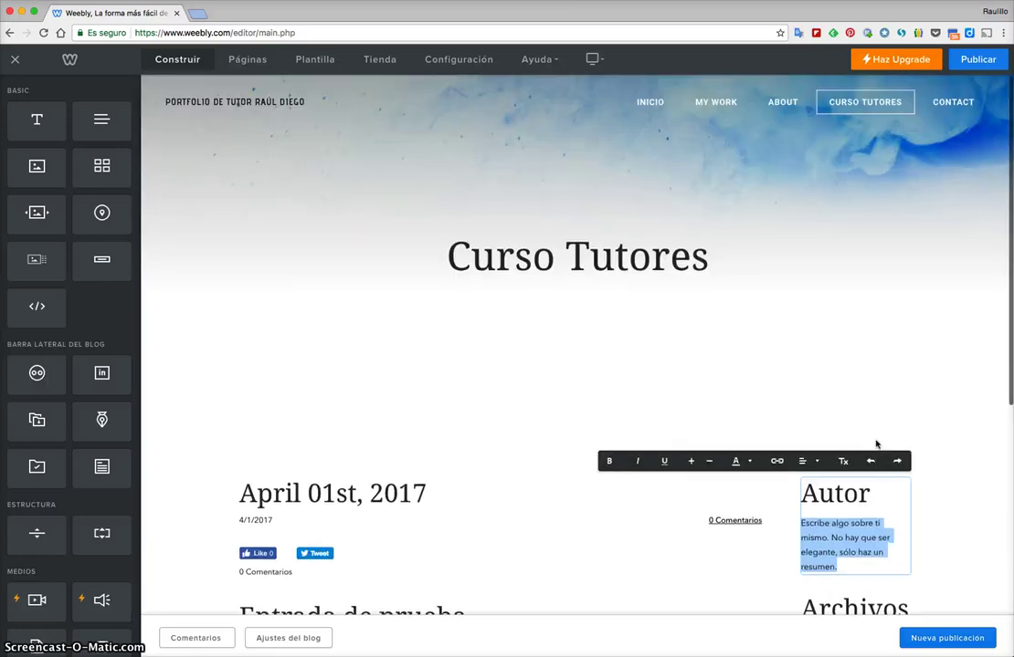
pyautogui.moveTo(875, 445); pyautogui.dragTo(914, 347)
pyautogui.click(914, 348)
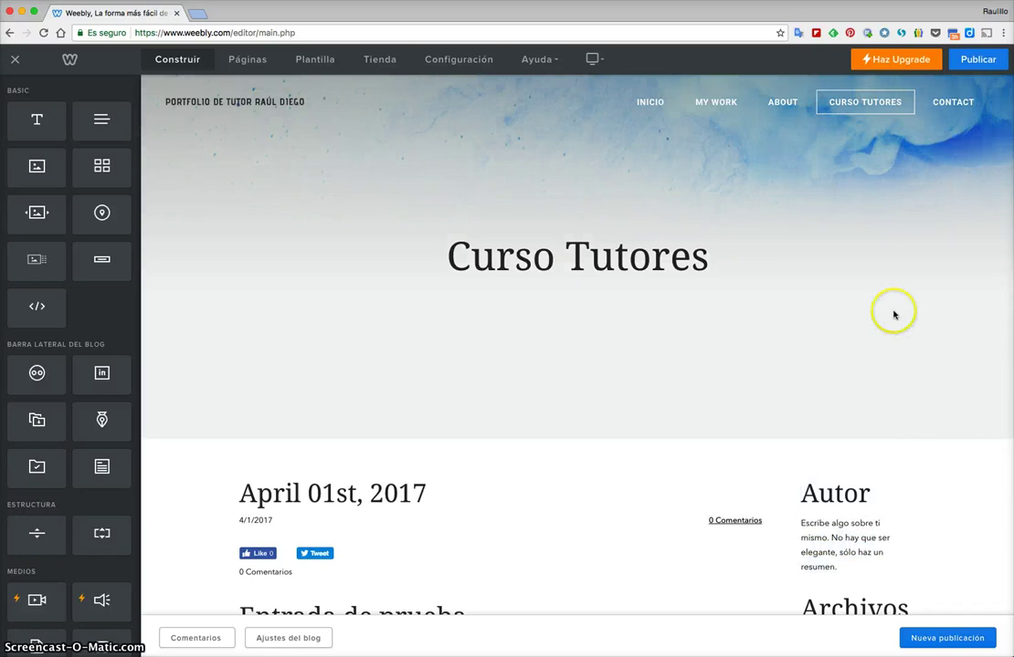
# Step: Open the Inicio page and delete the portrait image and the "A Little About Myself." heading
pyautogui.moveTo(800, 107); pyautogui.dragTo(648, 107)
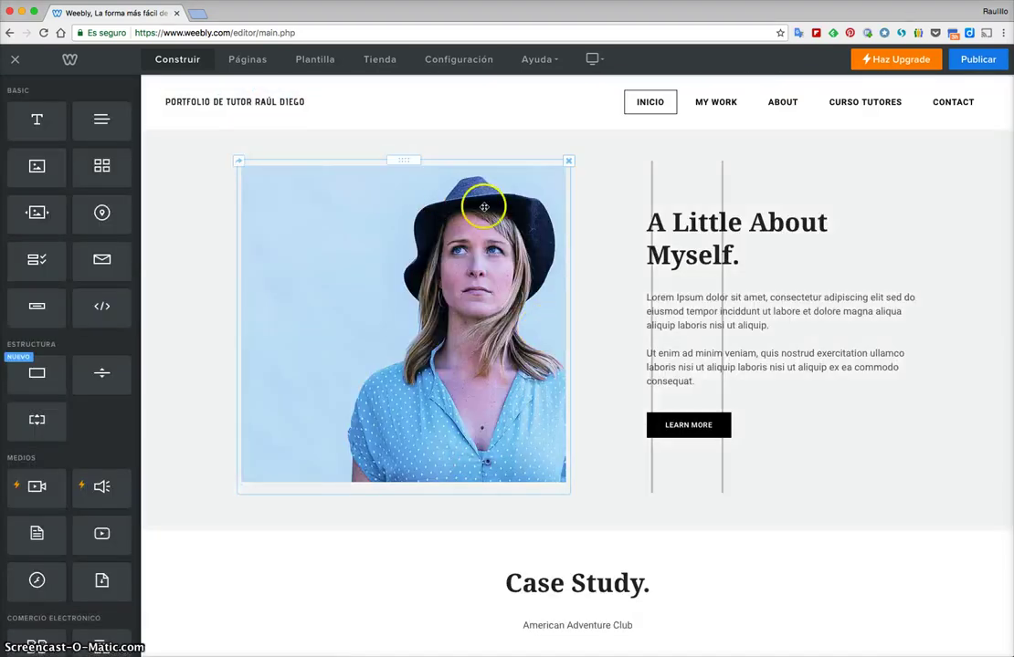
pyautogui.click(568, 162)
pyautogui.click(542, 130)
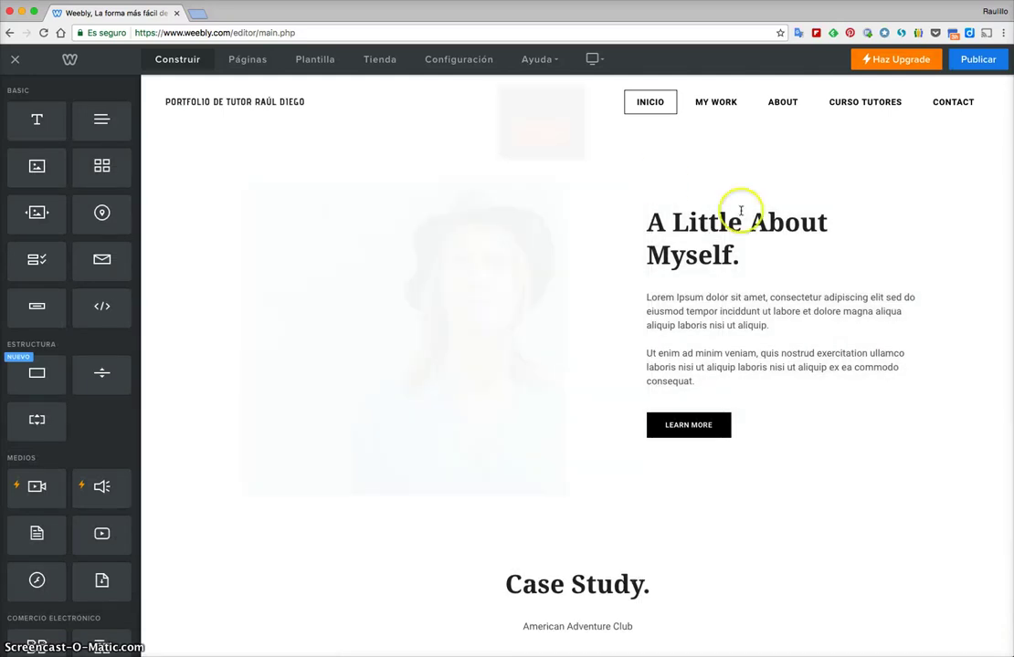
pyautogui.click(916, 208)
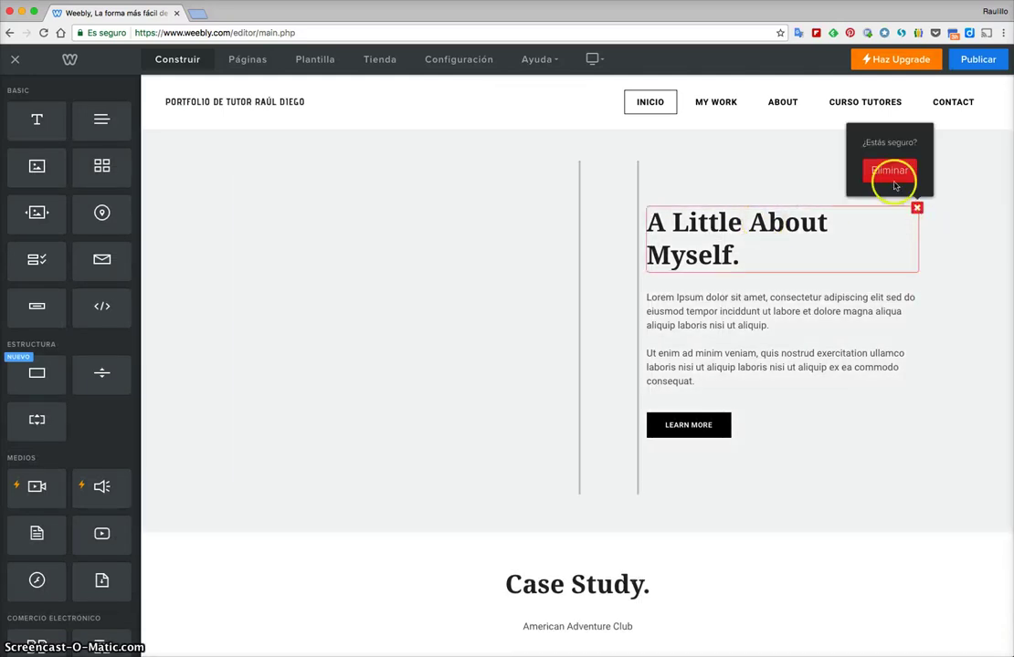
pyautogui.click(891, 173)
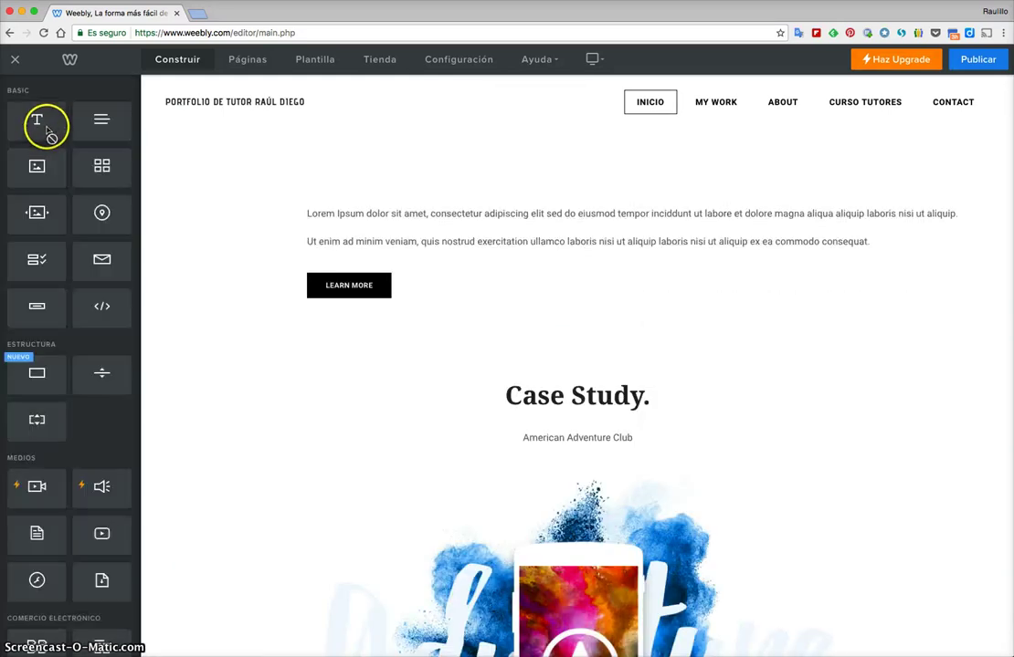
# Step: Add a title element in a column to the left of the introductory text and widen that column
pyautogui.moveTo(48, 132); pyautogui.dragTo(260, 172)
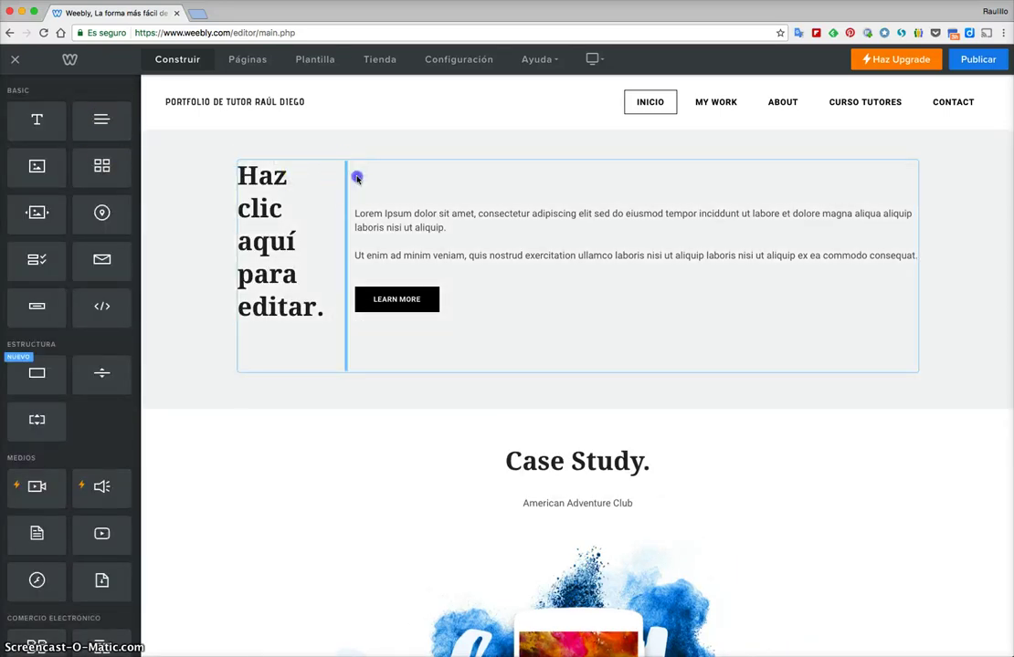
pyautogui.moveTo(357, 178); pyautogui.dragTo(498, 196)
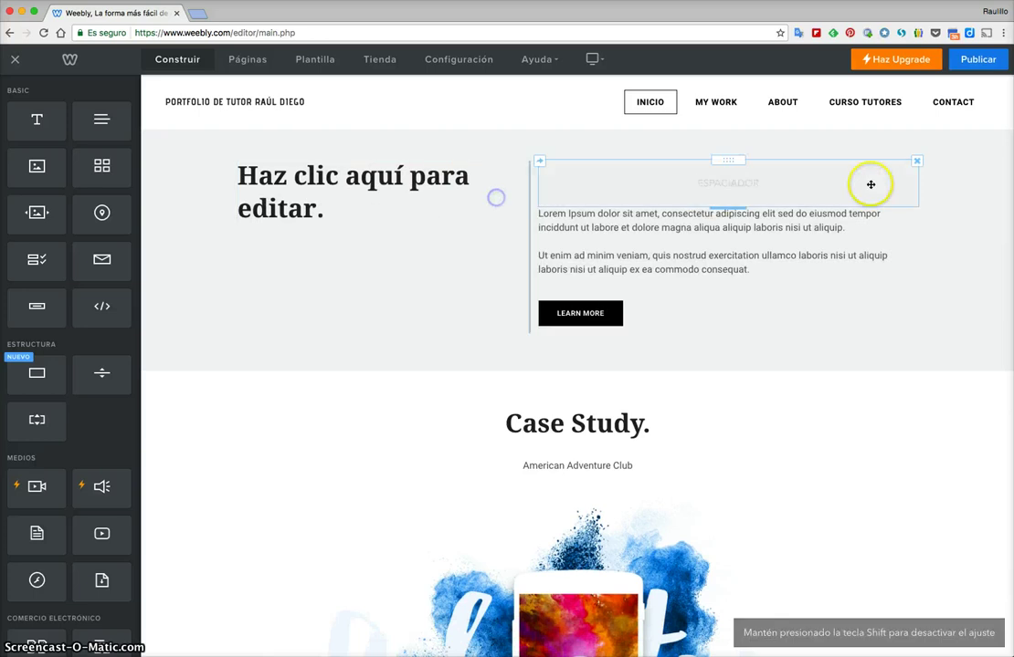
# Step: Delete the spacer, the Lorem Ipsum text block and the Learn More button beside the new title
pyautogui.click(916, 164)
pyautogui.click(889, 121)
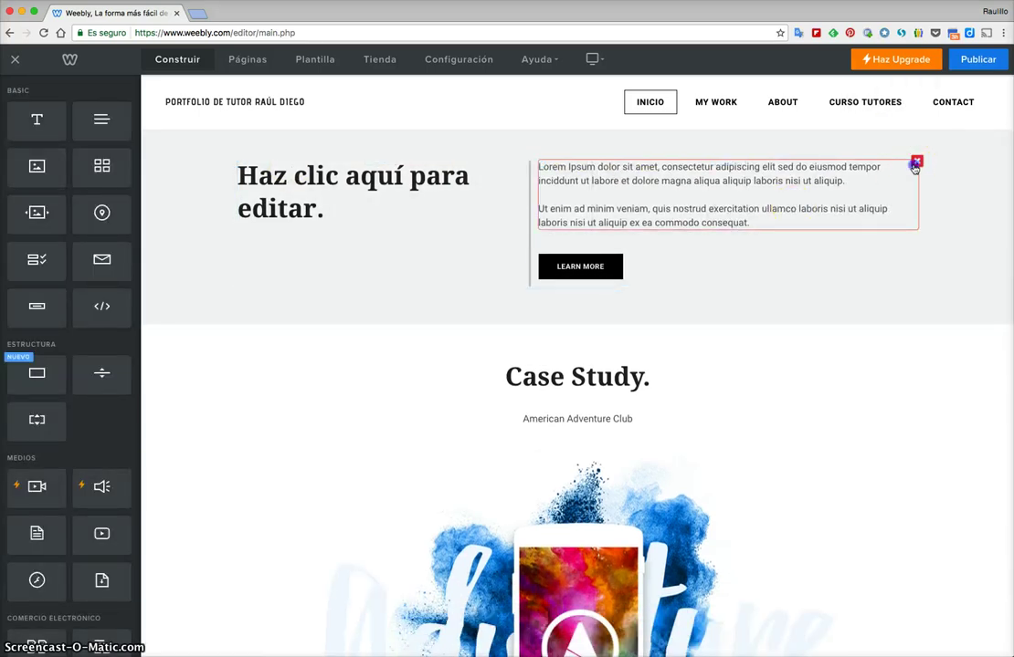
pyautogui.click(916, 164)
pyautogui.click(890, 183)
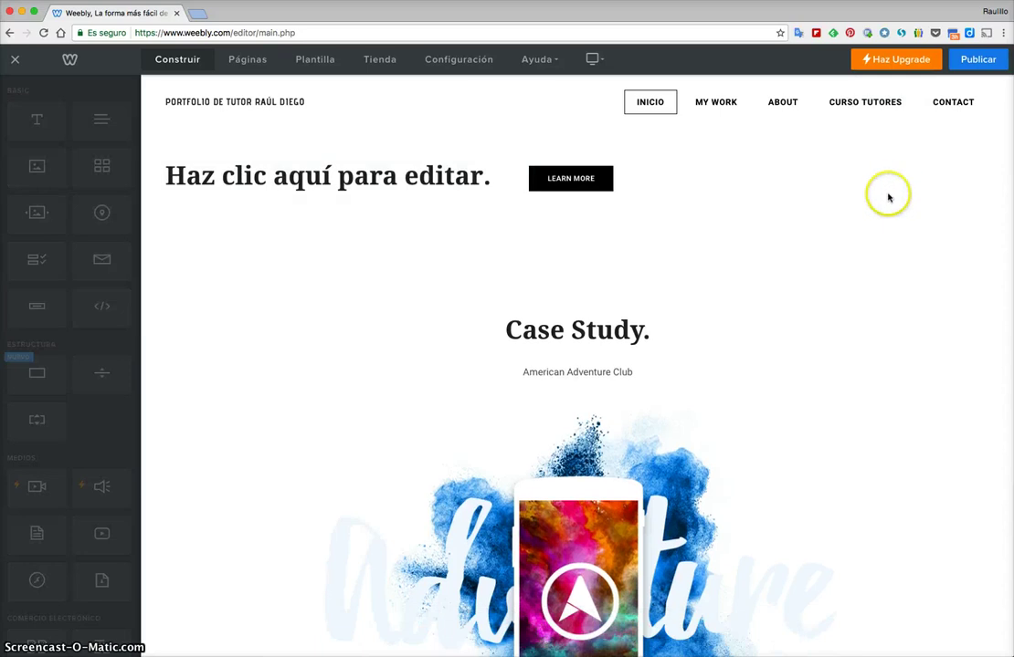
pyautogui.click(916, 160)
pyautogui.click(890, 125)
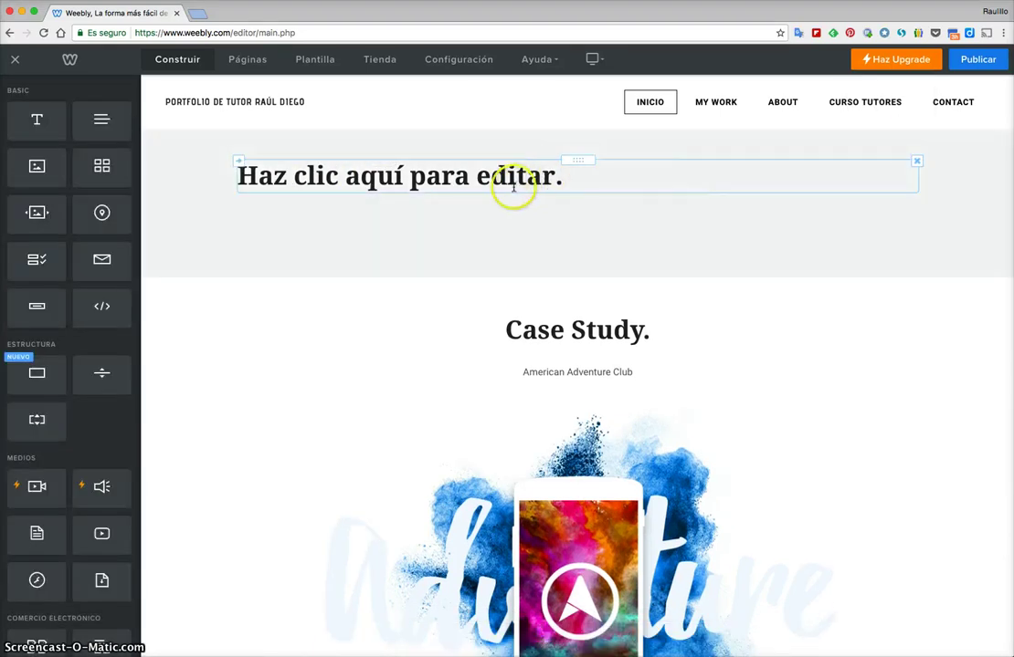
# Step: Add an image placeholder below the new title on the Inicio page and return to the Curso Tutores page
pyautogui.moveTo(55, 187); pyautogui.dragTo(133, 228)
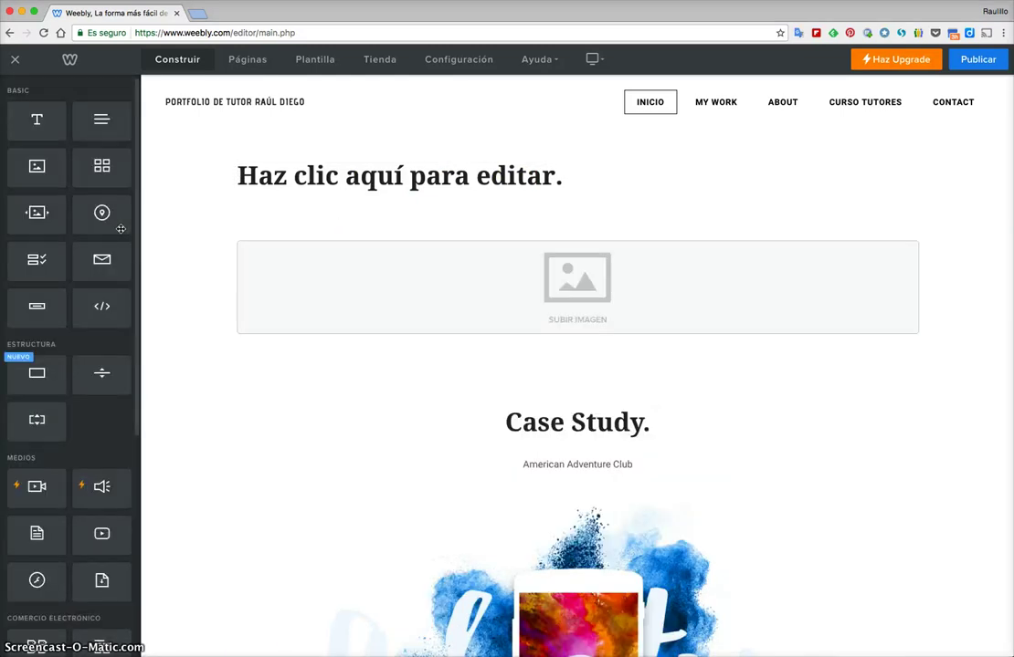
pyautogui.scroll(-4, 121, 228)
pyautogui.scroll(4, 86, 171)
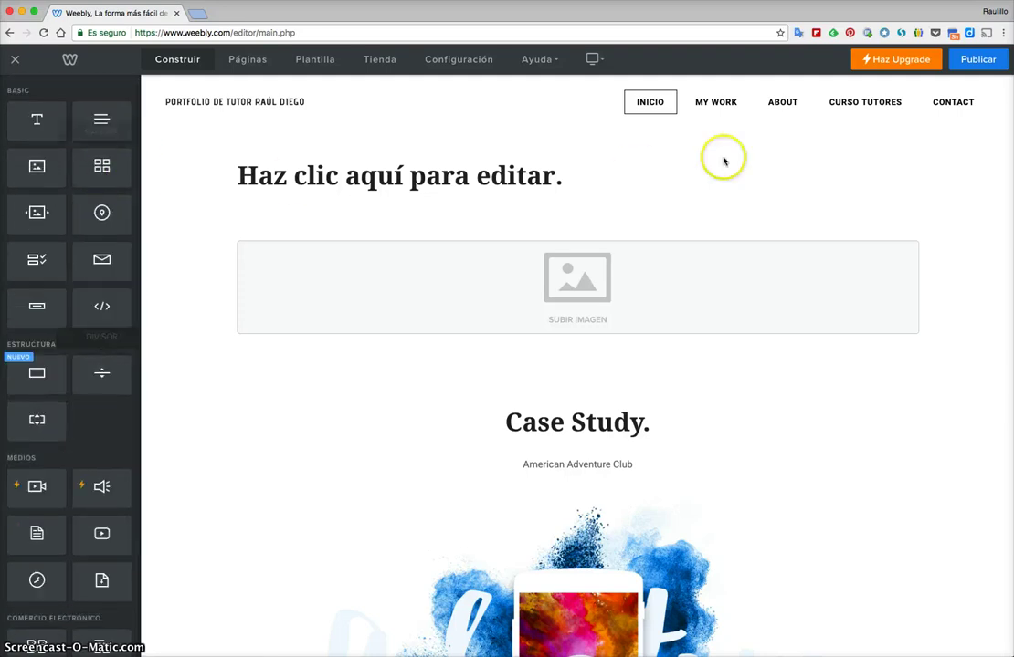
pyautogui.click(718, 184)
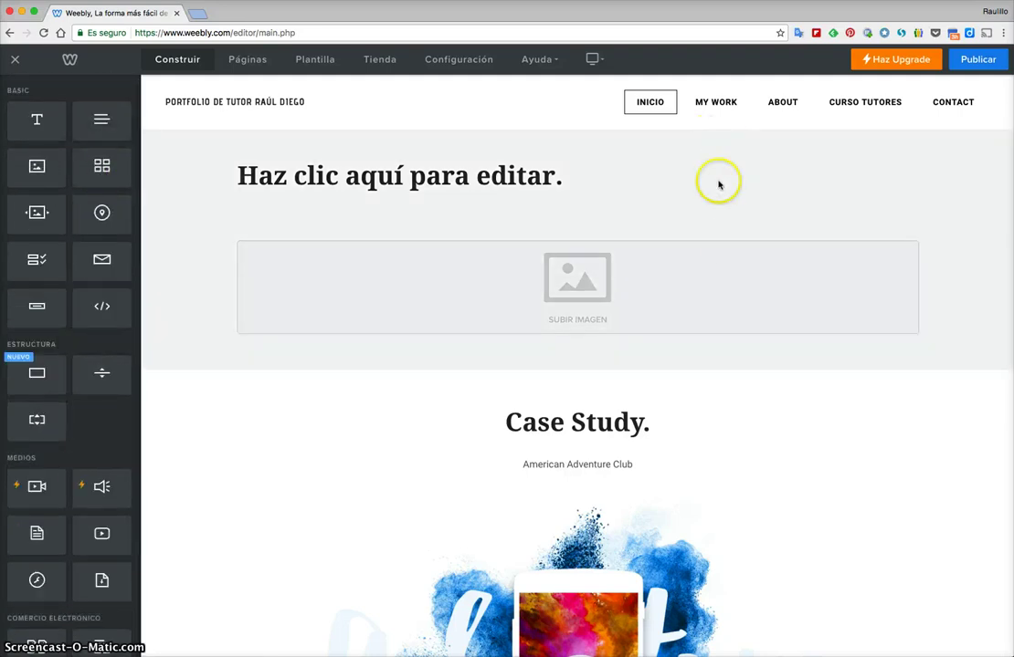
pyautogui.click(729, 249)
pyautogui.click(649, 85)
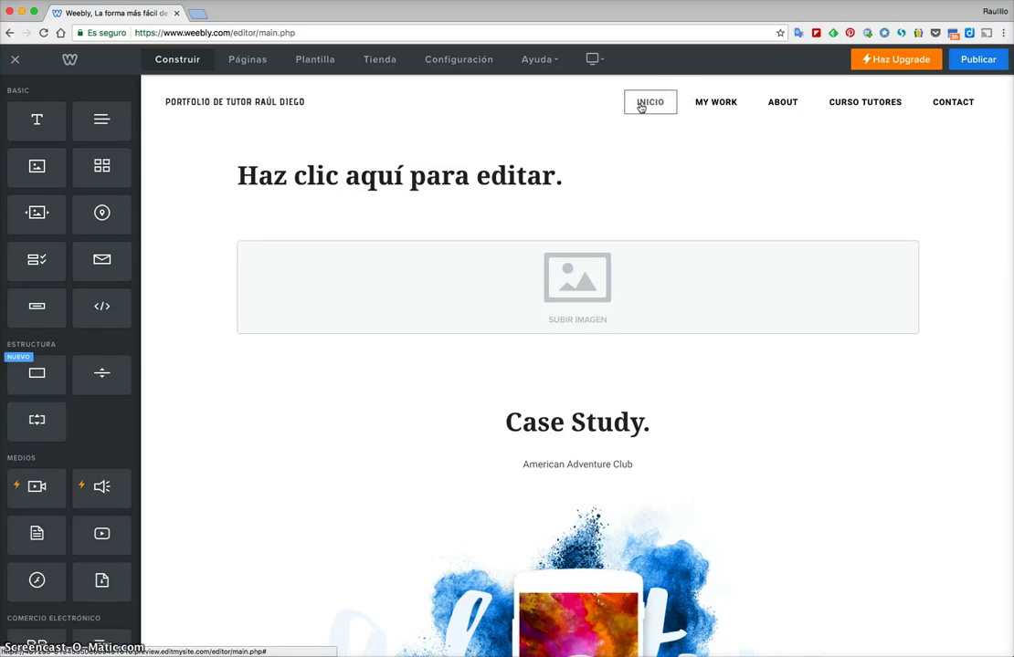
pyautogui.moveTo(641, 107); pyautogui.dragTo(880, 107)
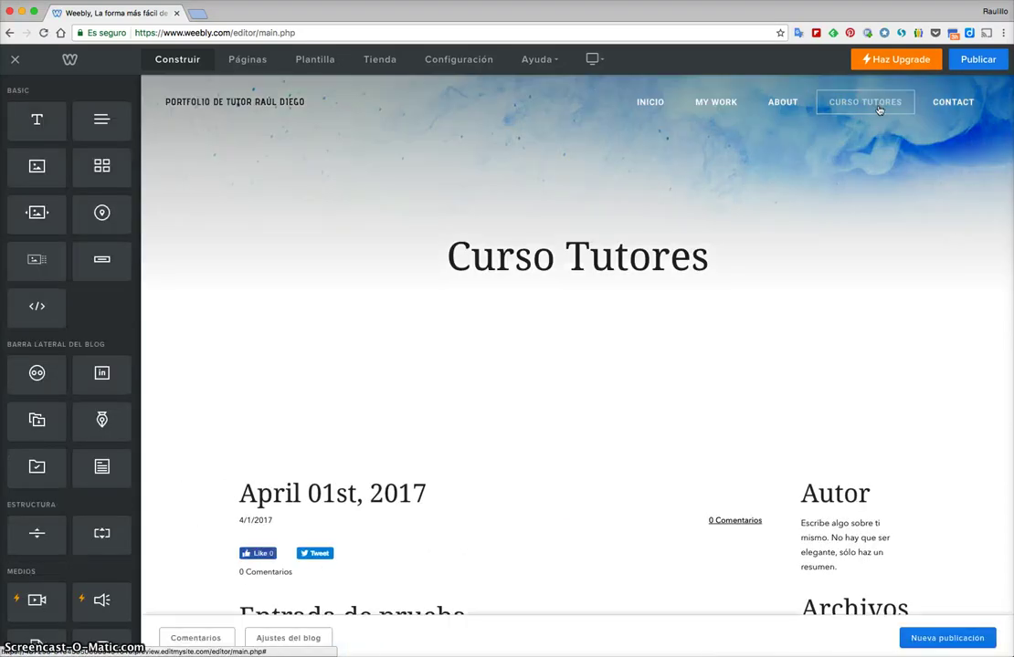
# Step: Publish the website on a Weebly.com subdomain, keeping the address already filled in for it
pyautogui.click(878, 129)
pyautogui.scroll(-4, 877, 132)
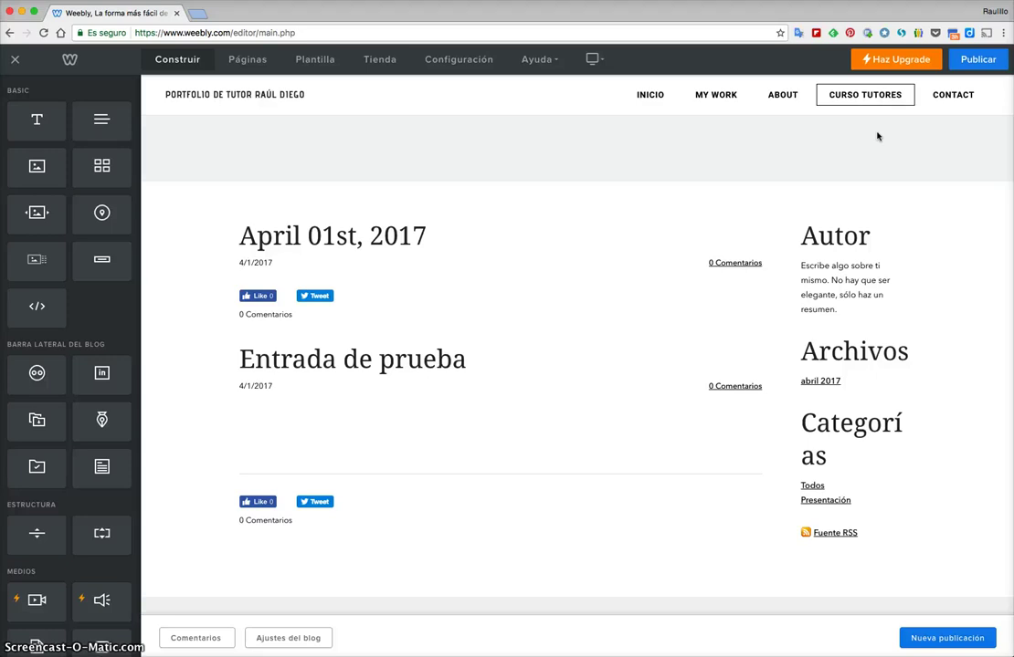
pyautogui.click(975, 60)
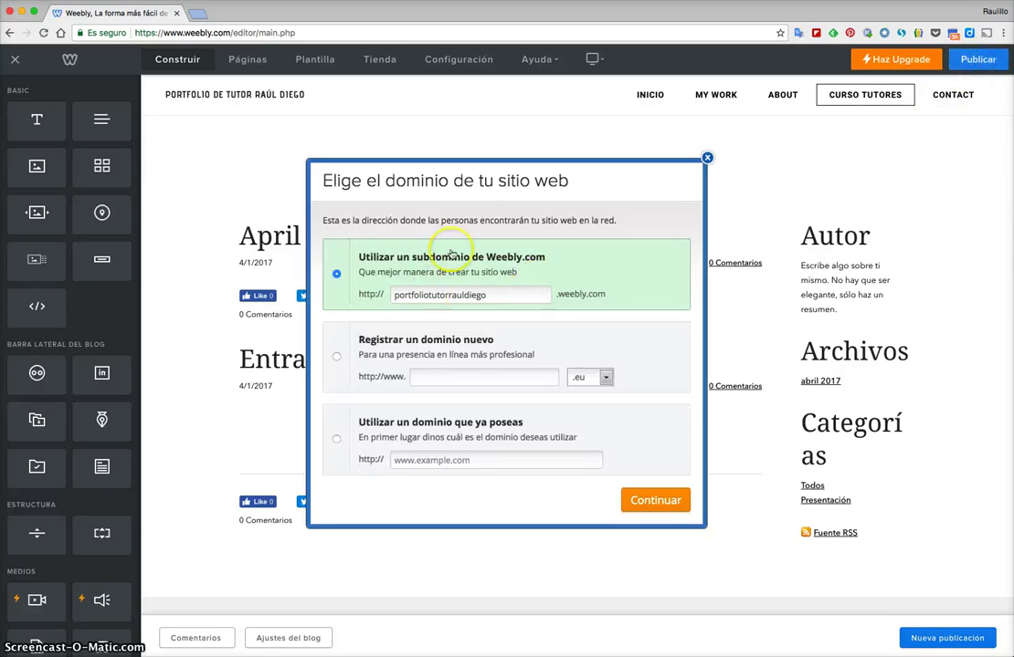
pyautogui.click(647, 508)
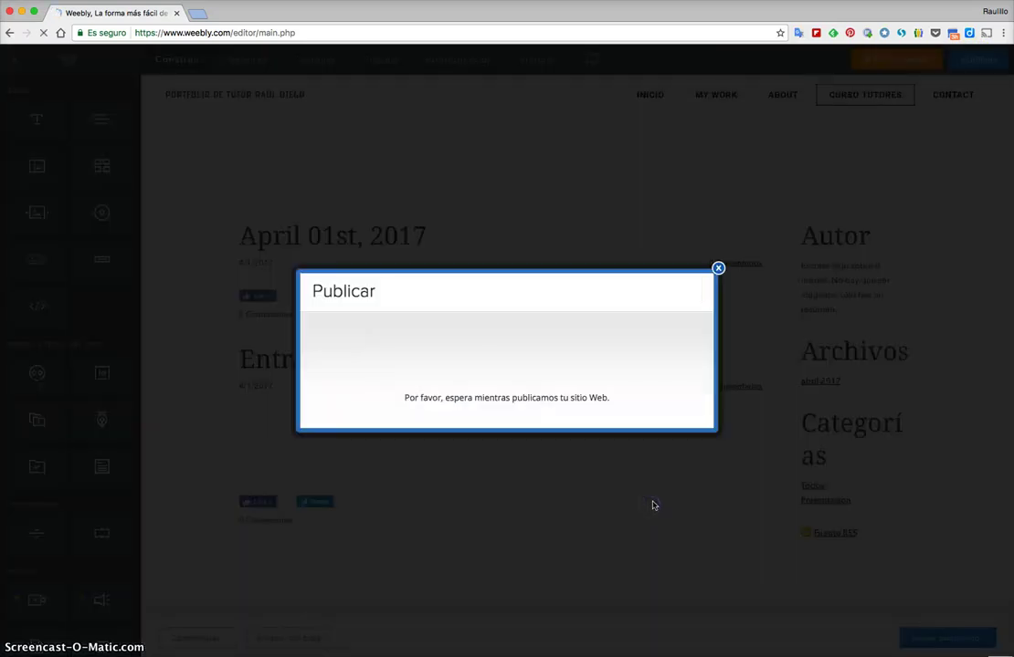
pyautogui.click(654, 493)
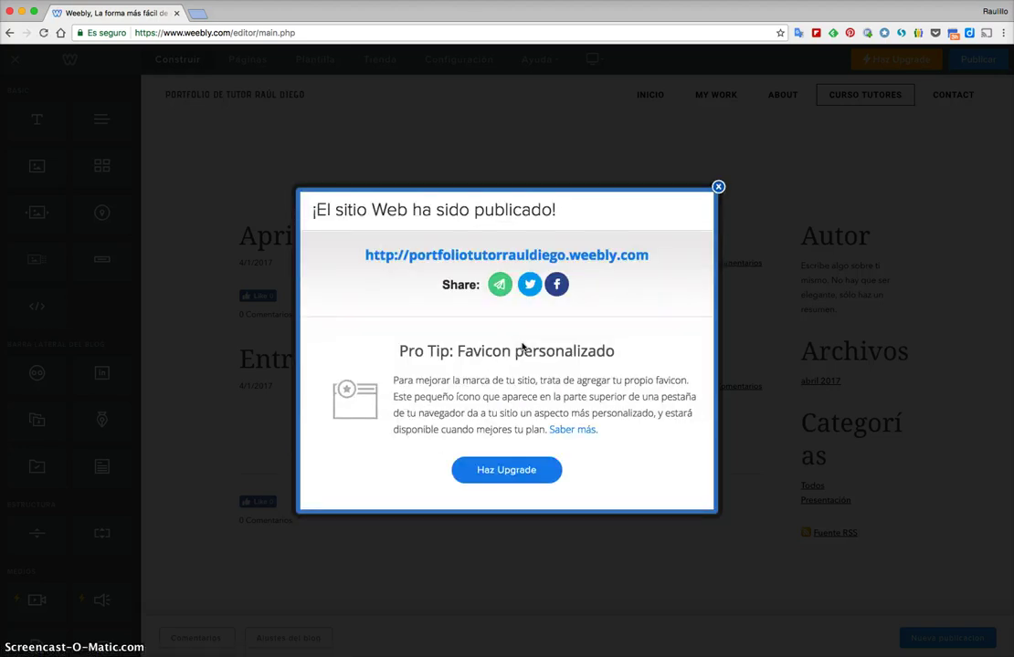
# Step: Open the published website at its new address and go to its Curso Tutores page
pyautogui.click(557, 285)
pyautogui.click(596, 257)
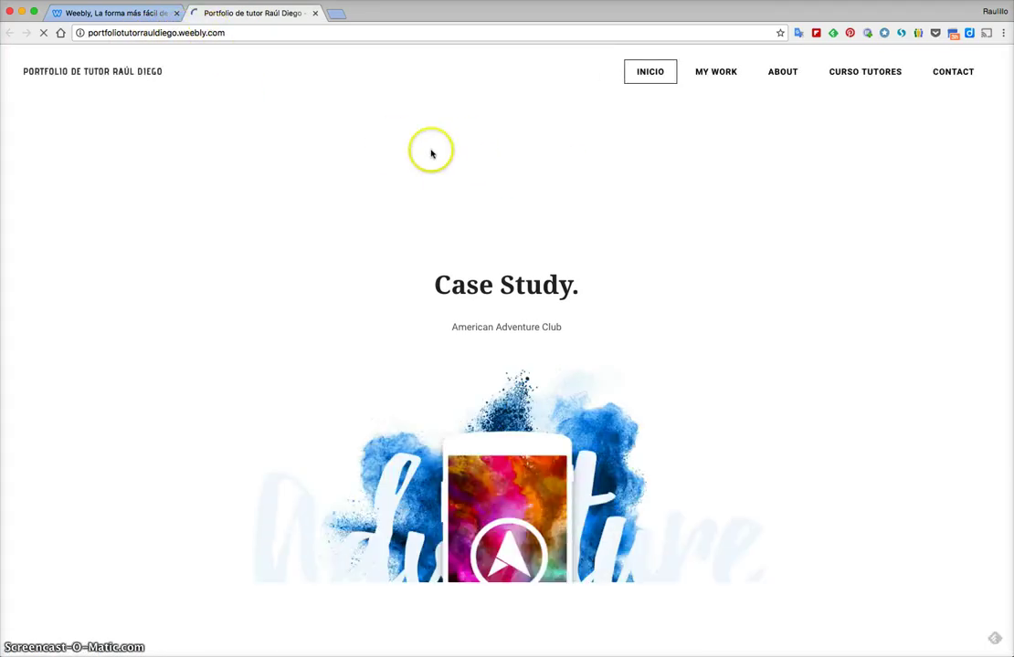
pyautogui.click(863, 73)
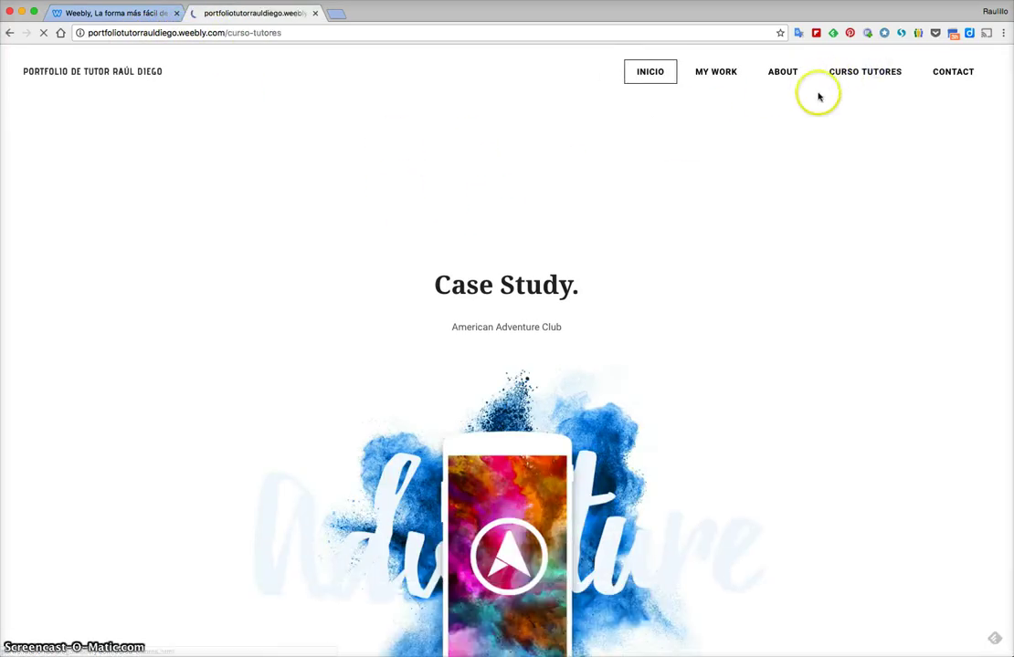